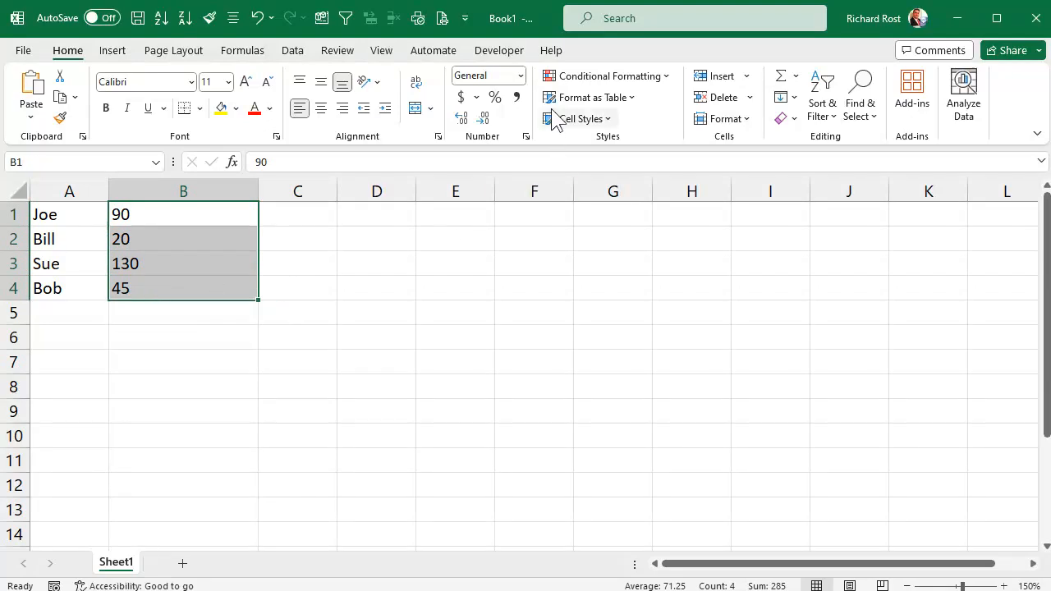
- Apply the Green - White - Red color scale to the selected values in B1:B4
{"action": "left_click", "coordinate": [616, 75]}
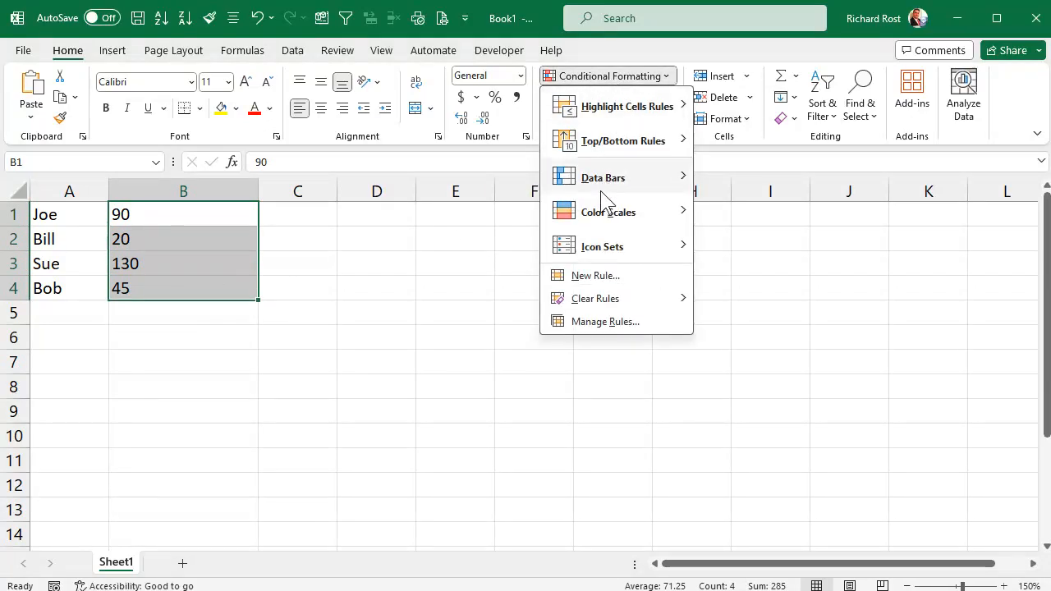
{"action": "mouse_move", "coordinate": [605, 218]}
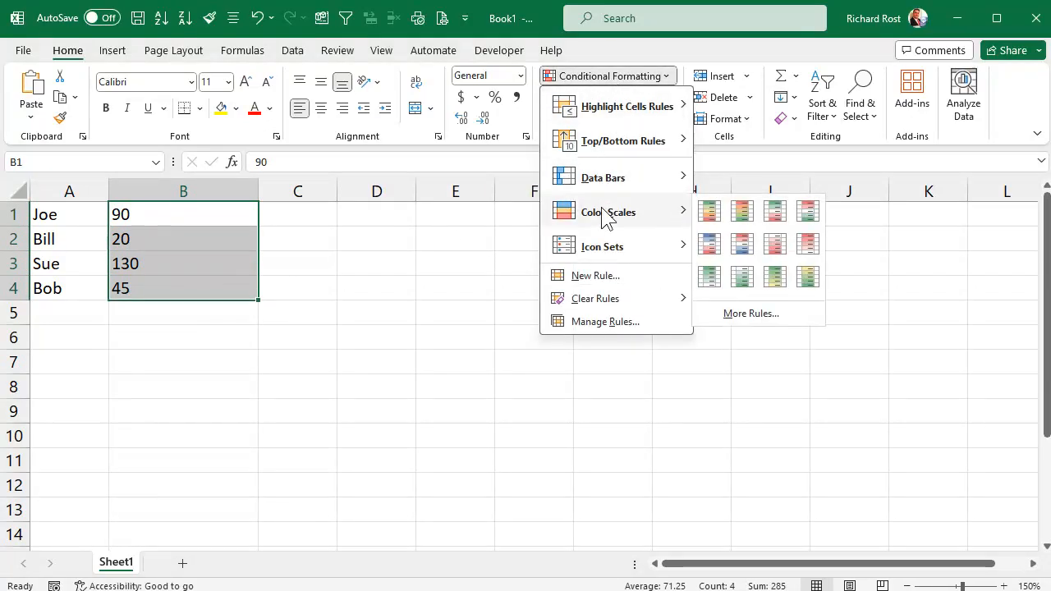
{"action": "left_click", "coordinate": [776, 213]}
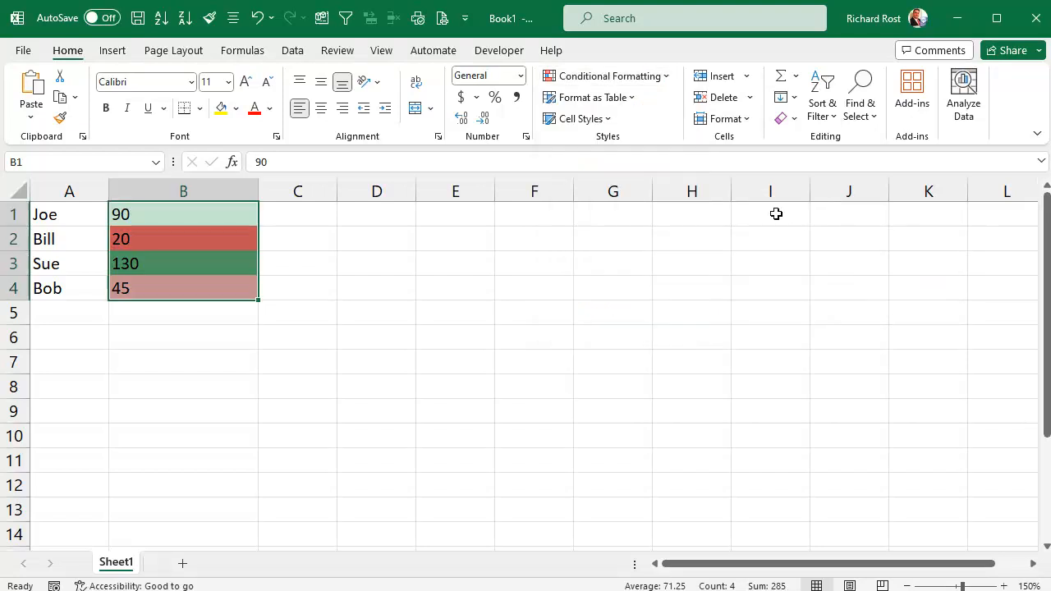
{"action": "left_click", "coordinate": [634, 289]}
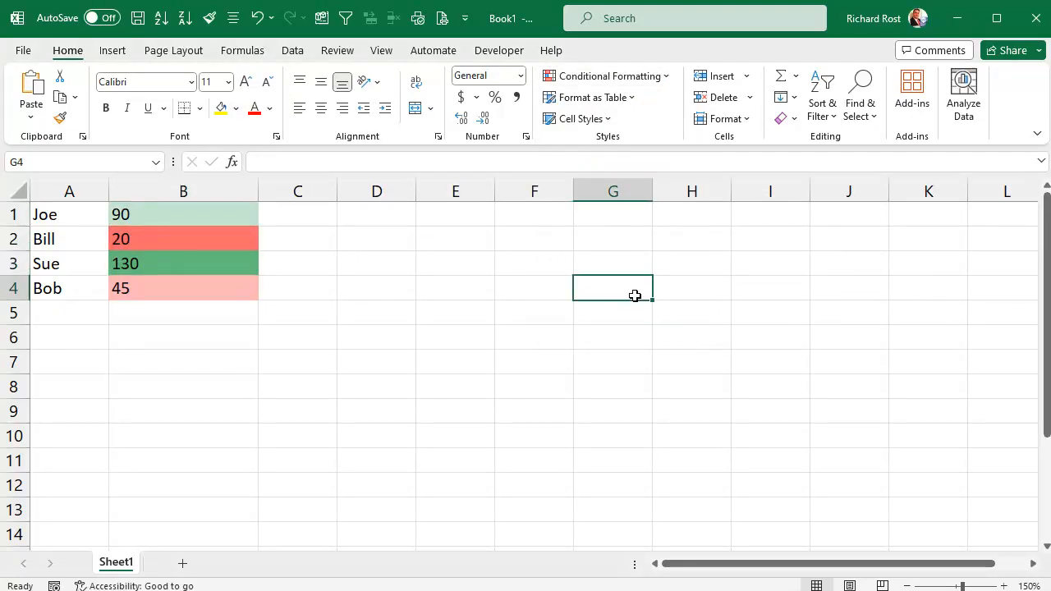
- Replace the values in B1:B4 with 150, 130, 90 and 2
{"action": "left_click", "coordinate": [180, 215]}
{"action": "type", "text": "150"}
{"action": "key", "text": "Return"}
{"action": "type", "text": "130"}
{"action": "key", "text": "Return"}
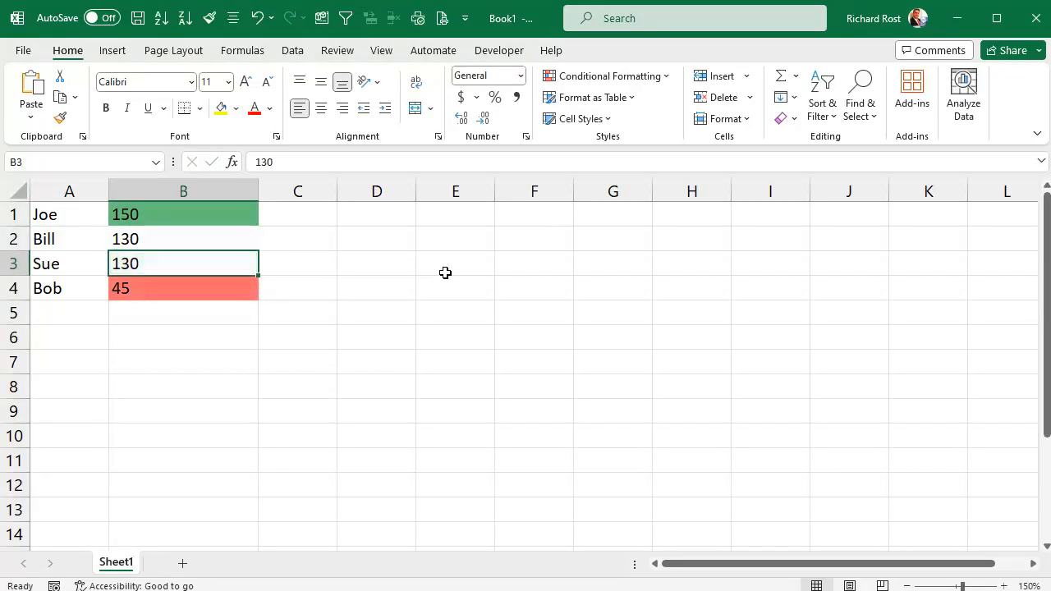
{"action": "type", "text": "90"}
{"action": "key", "text": "Return"}
{"action": "type", "text": "2"}
{"action": "key", "text": "Return"}
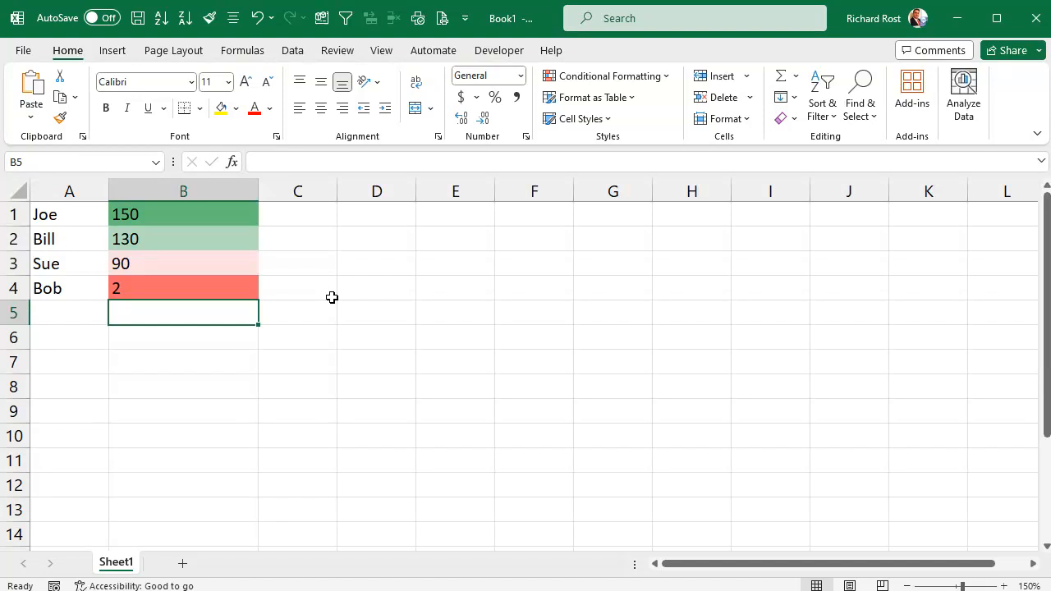
- Set cell B1 to 20000 to test the color scale with an extreme value
{"action": "left_click", "coordinate": [145, 239]}
{"action": "left_click", "coordinate": [145, 212]}
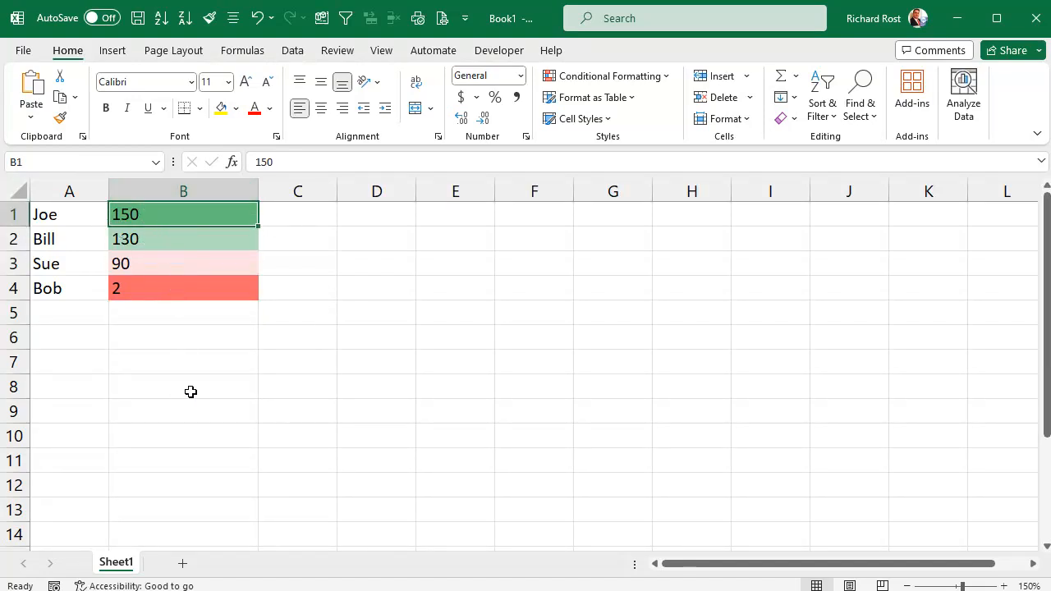
{"action": "type", "text": "20000"}
{"action": "key", "text": "Return"}
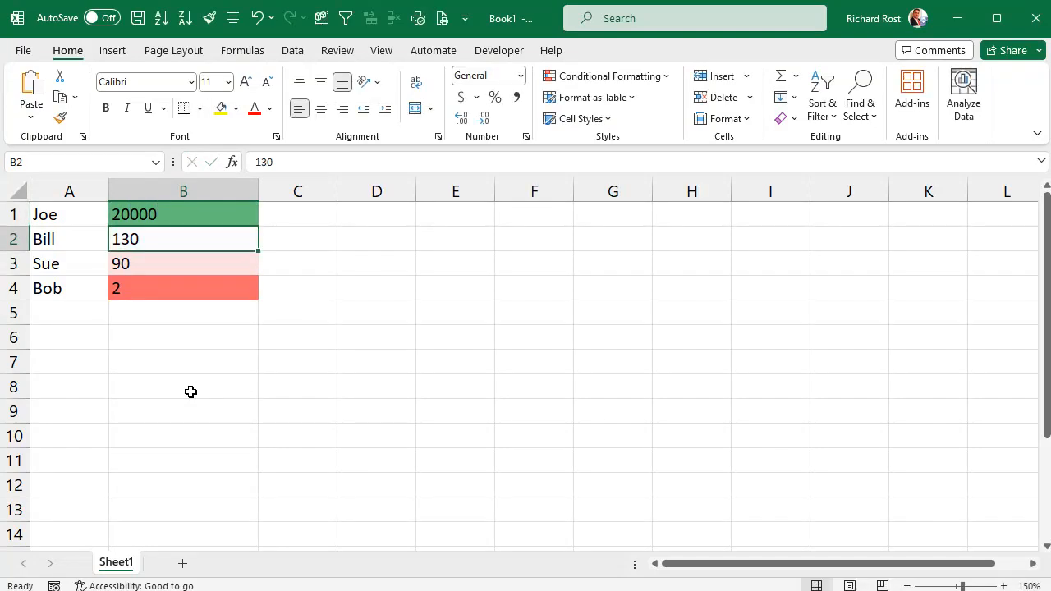
{"action": "key", "text": "Down"}
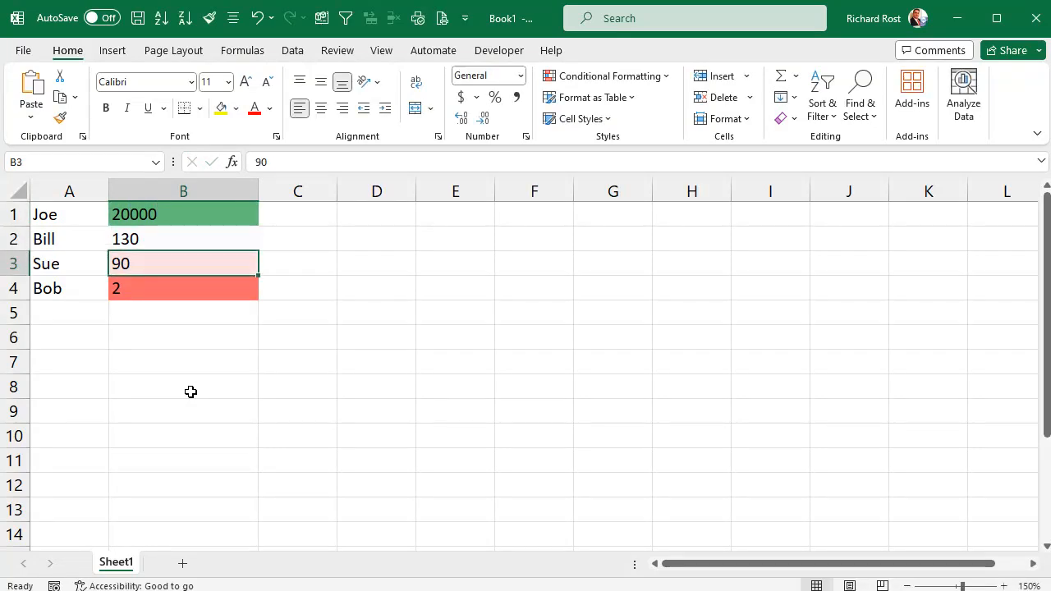
- Set cell B1 to 140
{"action": "left_click", "coordinate": [151, 235]}
{"action": "left_click", "coordinate": [157, 213]}
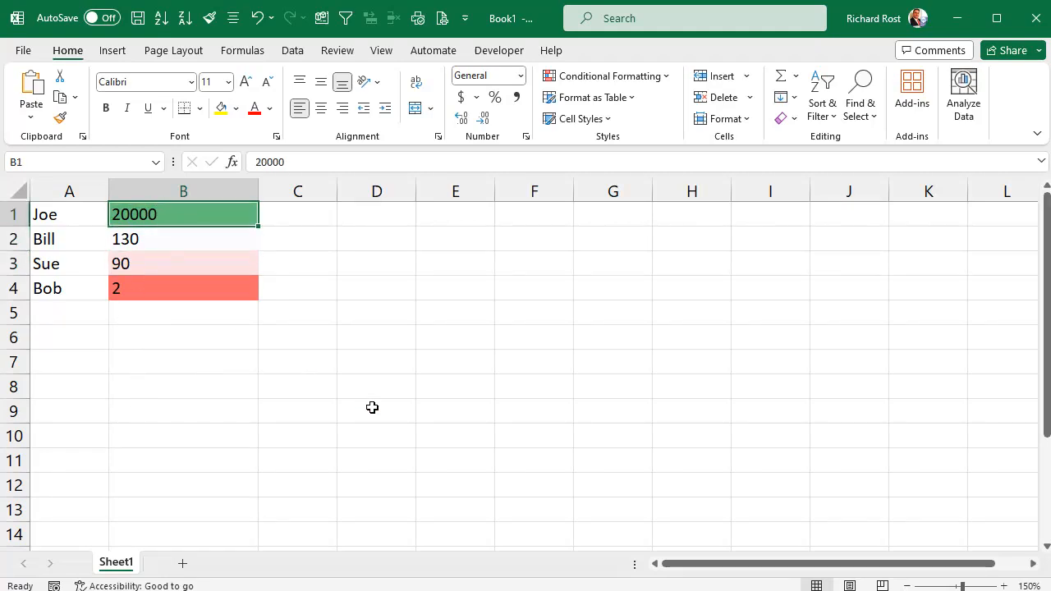
{"action": "type", "text": "140"}
{"action": "key", "text": "Return"}
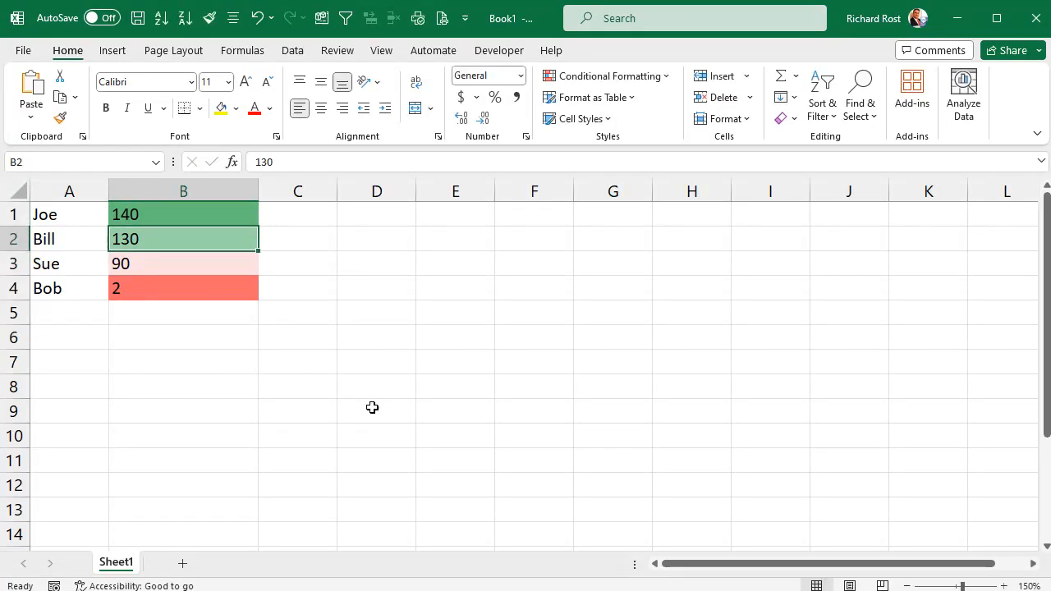
{"action": "left_click", "coordinate": [372, 407]}
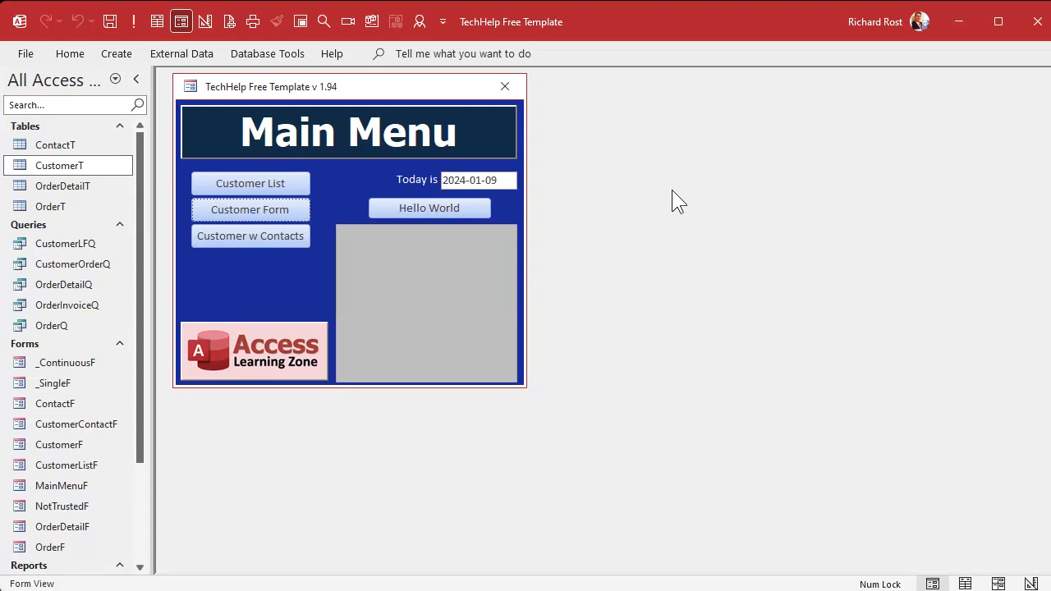
- In the Access database's CustomerT table, set Completed to 1 for the first record and 100 for the fourth, and close the table
{"action": "double_click", "coordinate": [57, 166]}
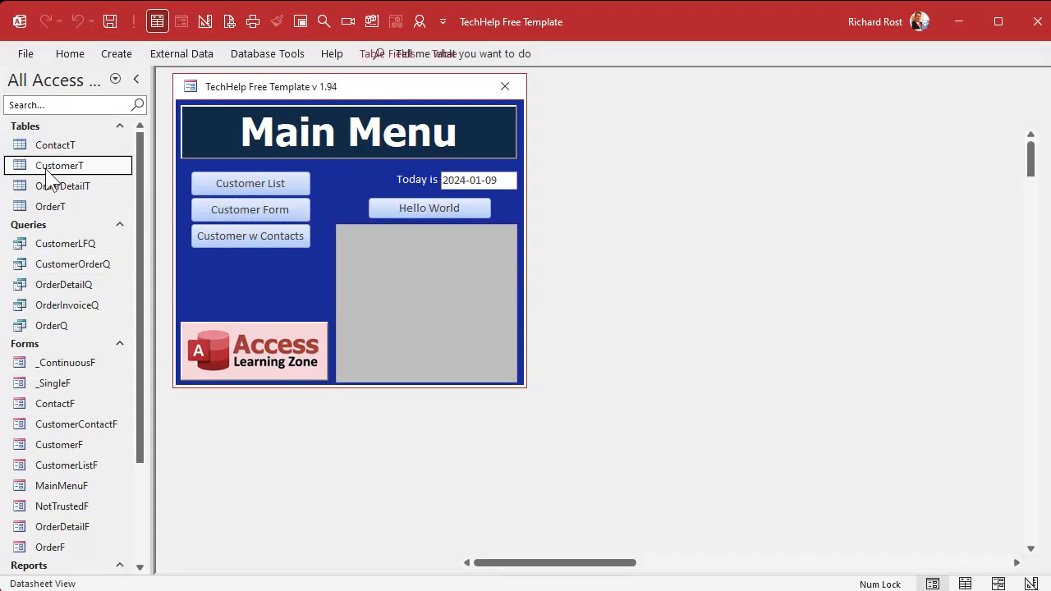
{"action": "left_click_drag", "start_coordinate": [548, 563], "coordinate": [805, 563]}
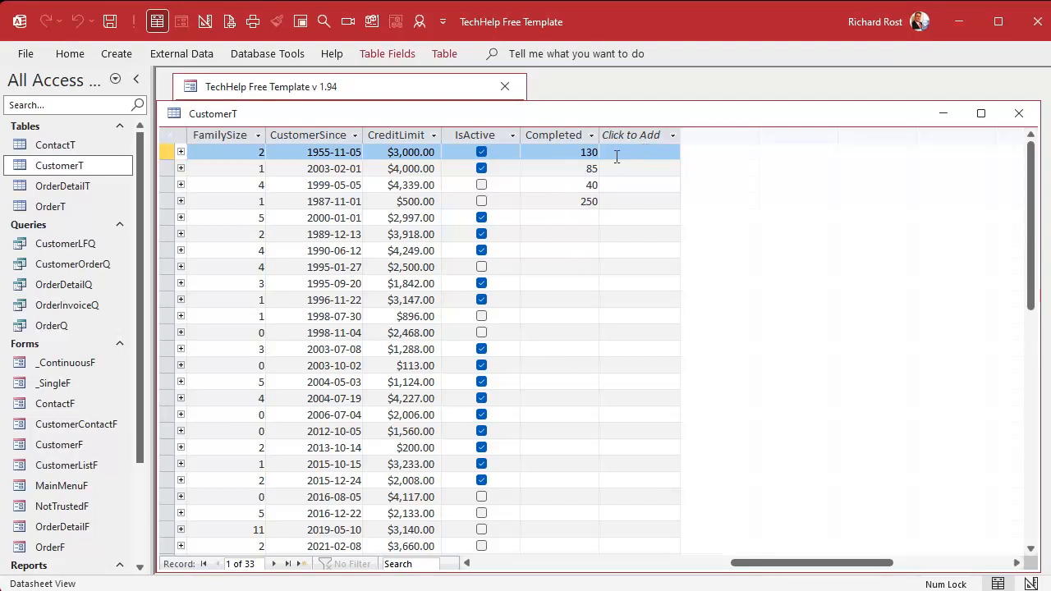
{"action": "double_click", "coordinate": [562, 152]}
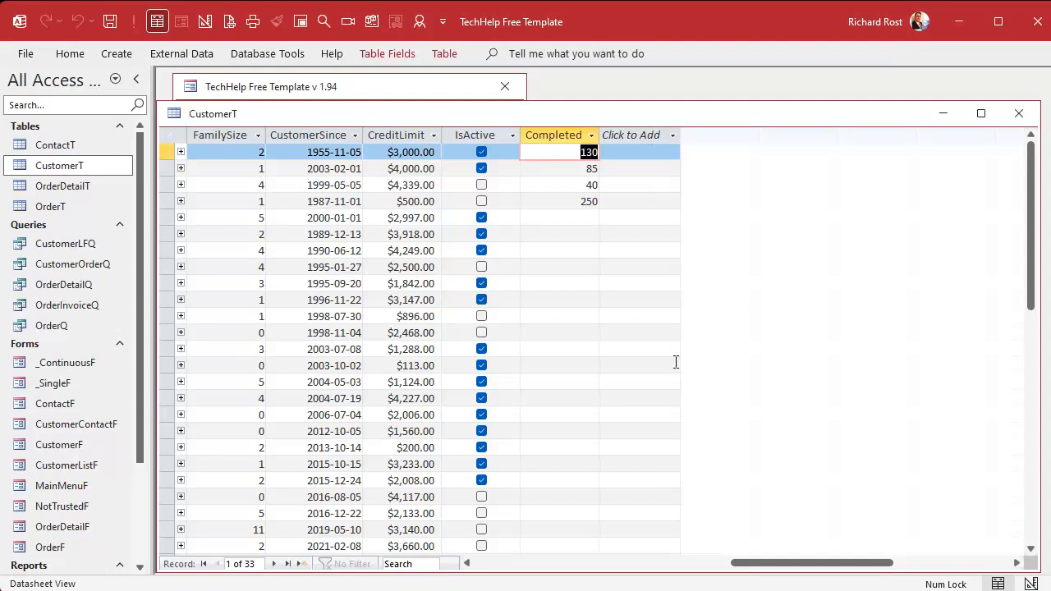
{"action": "type", "text": "1"}
{"action": "key", "text": "Down"}
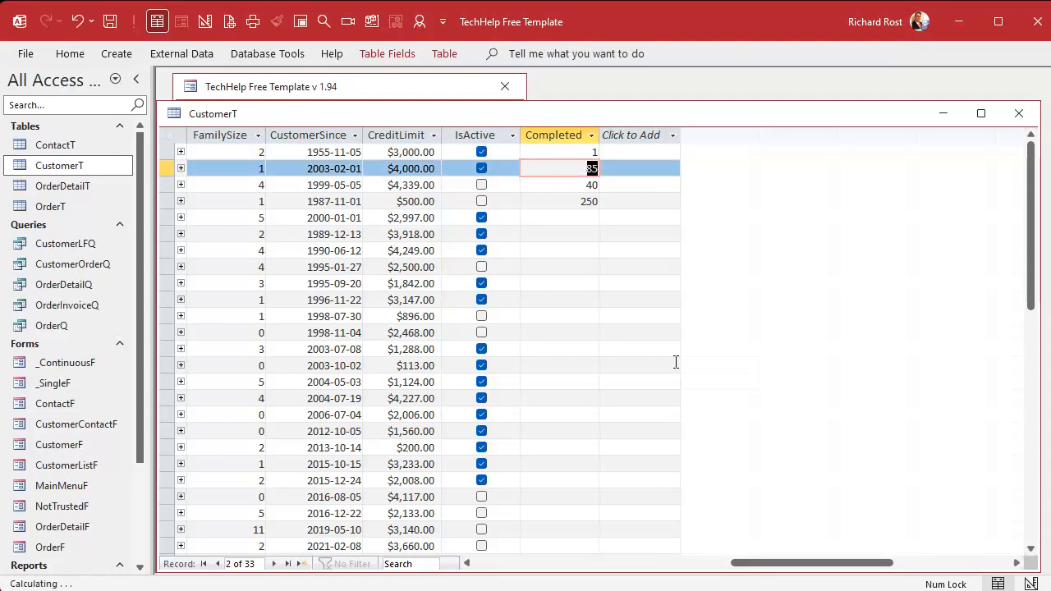
{"action": "key", "text": "Down"}
{"action": "key", "text": "Down"}
{"action": "type", "text": "100"}
{"action": "key", "text": "Down"}
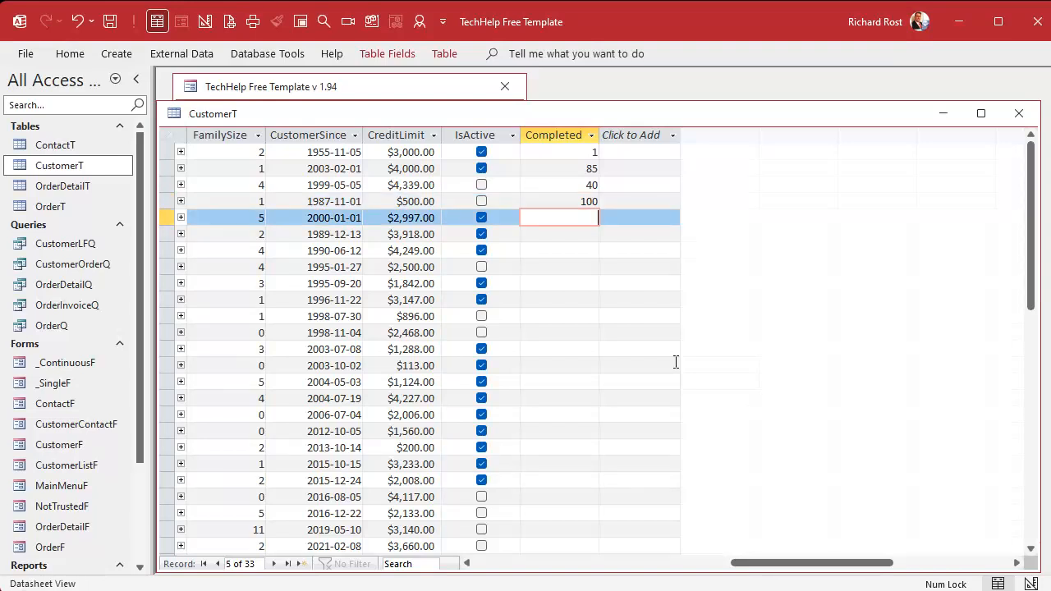
{"action": "left_click", "coordinate": [1015, 113]}
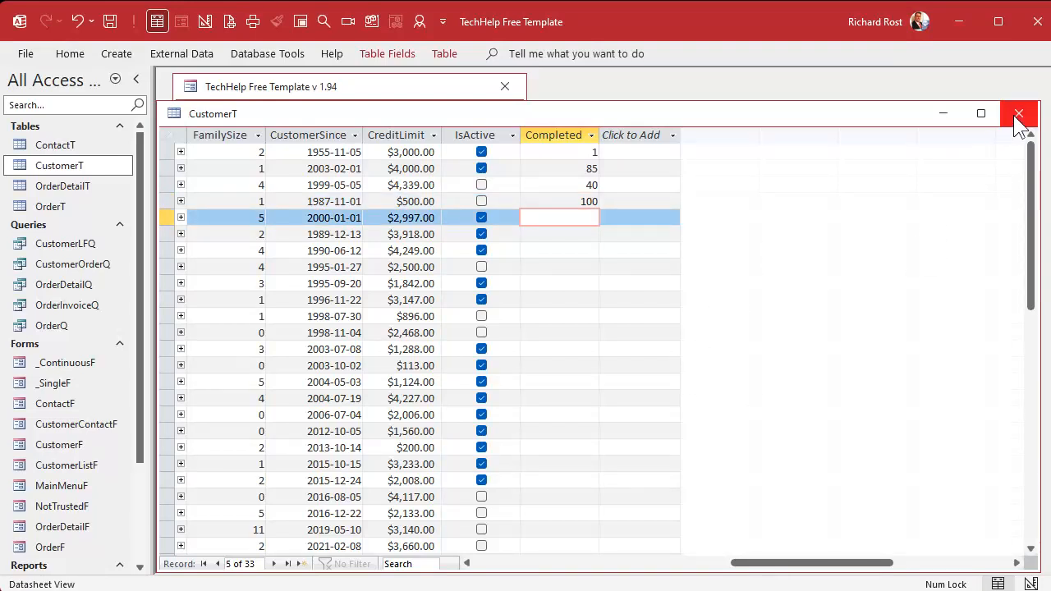
- Open the Customer List form in Design View and delete the CompletedBar text box from the Detail section
{"action": "left_click", "coordinate": [275, 182]}
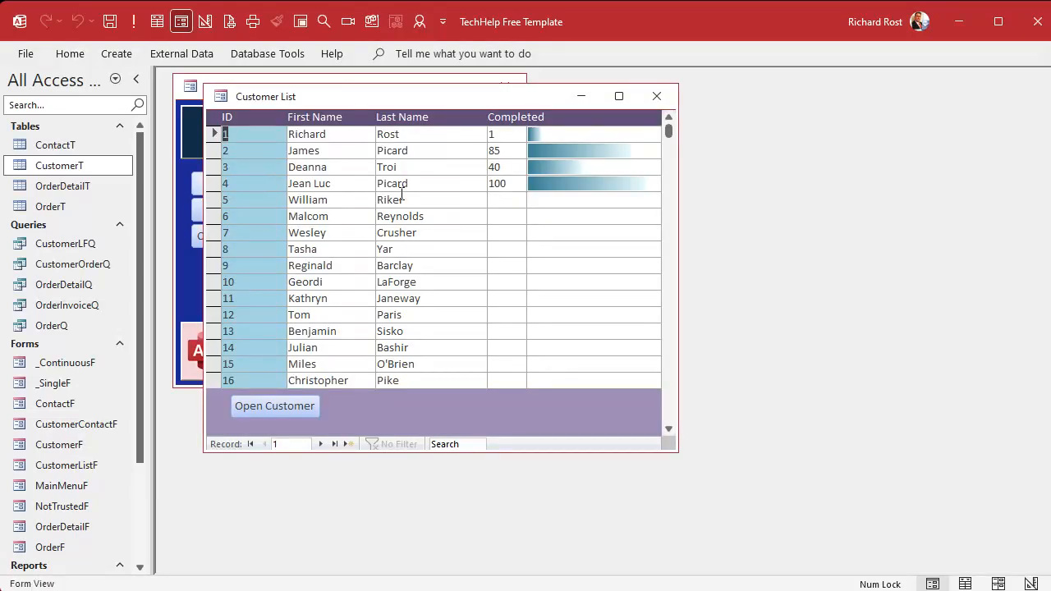
{"action": "right_click", "coordinate": [478, 99]}
{"action": "left_click", "coordinate": [517, 224]}
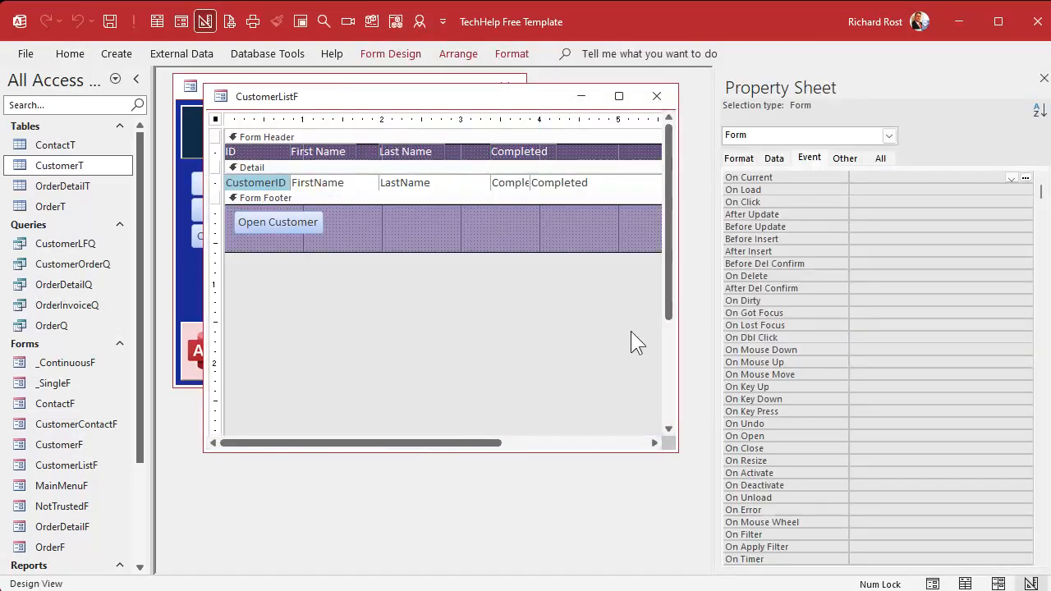
{"action": "left_click", "coordinate": [576, 177]}
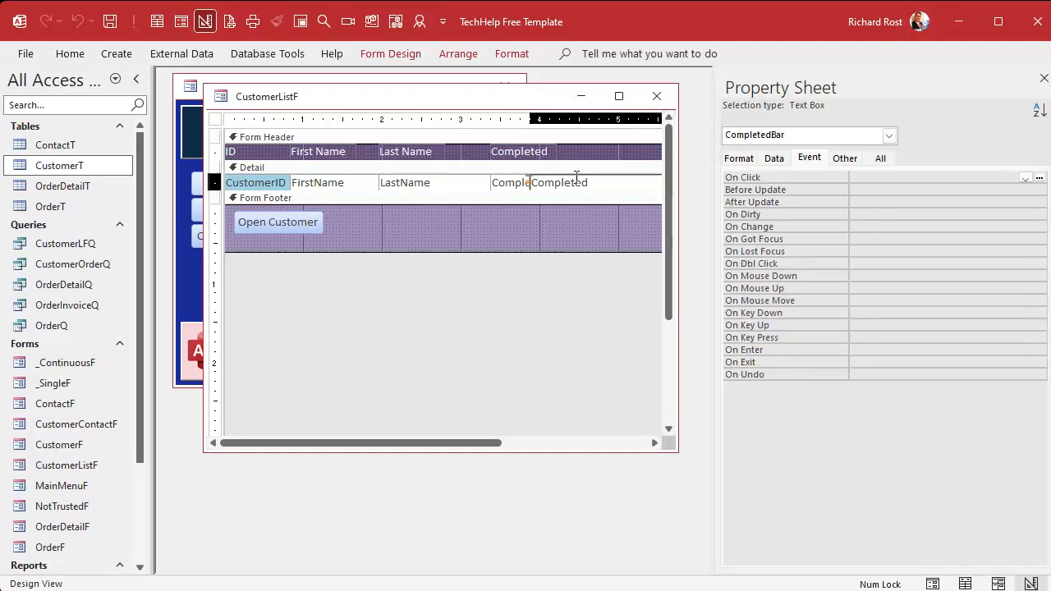
{"action": "key", "text": "Delete"}
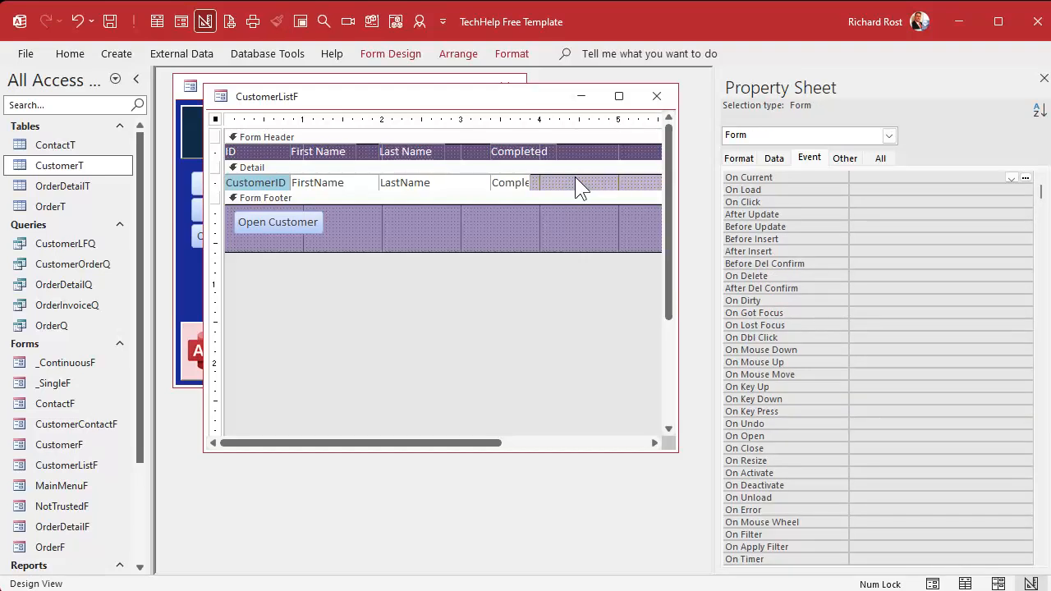
- Widen the Completed text box to show its full name and narrow the form to end at its right edge
{"action": "left_click_drag", "start_coordinate": [481, 444], "coordinate": [557, 401]}
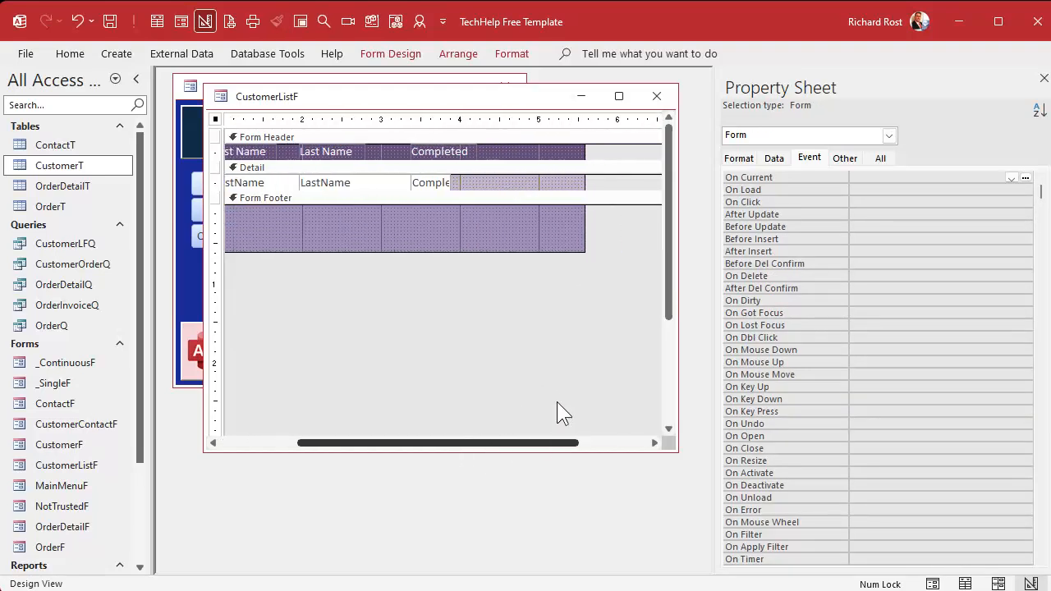
{"action": "left_click", "coordinate": [436, 180]}
{"action": "left_click_drag", "start_coordinate": [446, 180], "coordinate": [472, 181]}
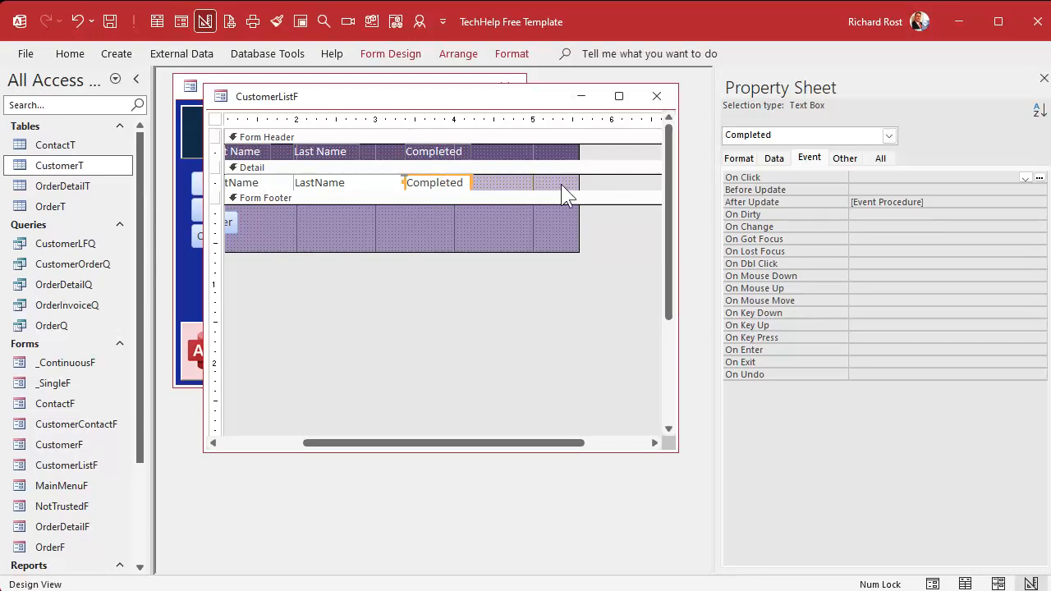
{"action": "left_click_drag", "start_coordinate": [580, 181], "coordinate": [470, 181]}
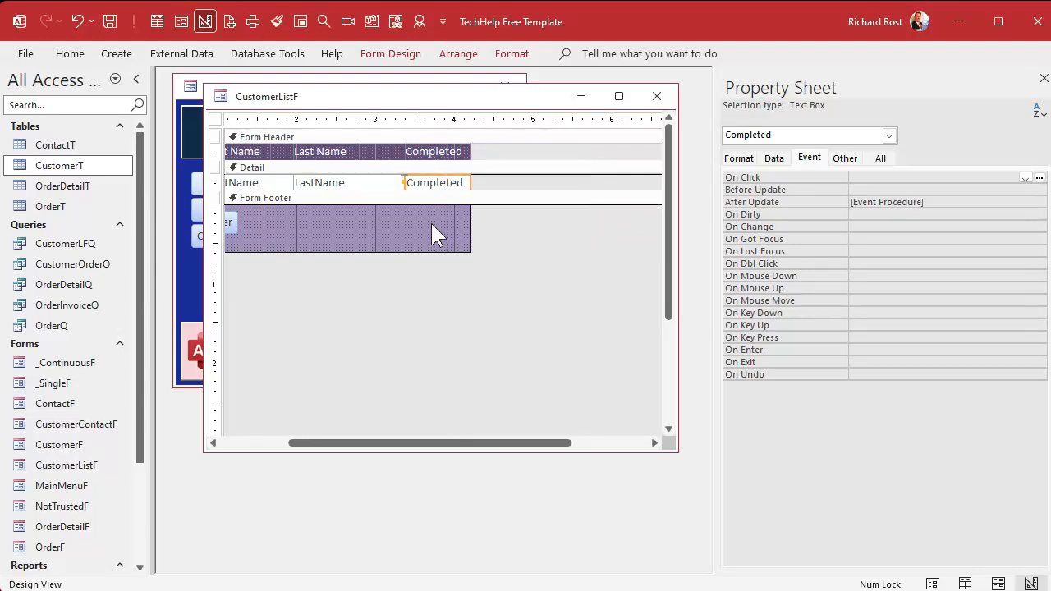
{"action": "left_click", "coordinate": [431, 234]}
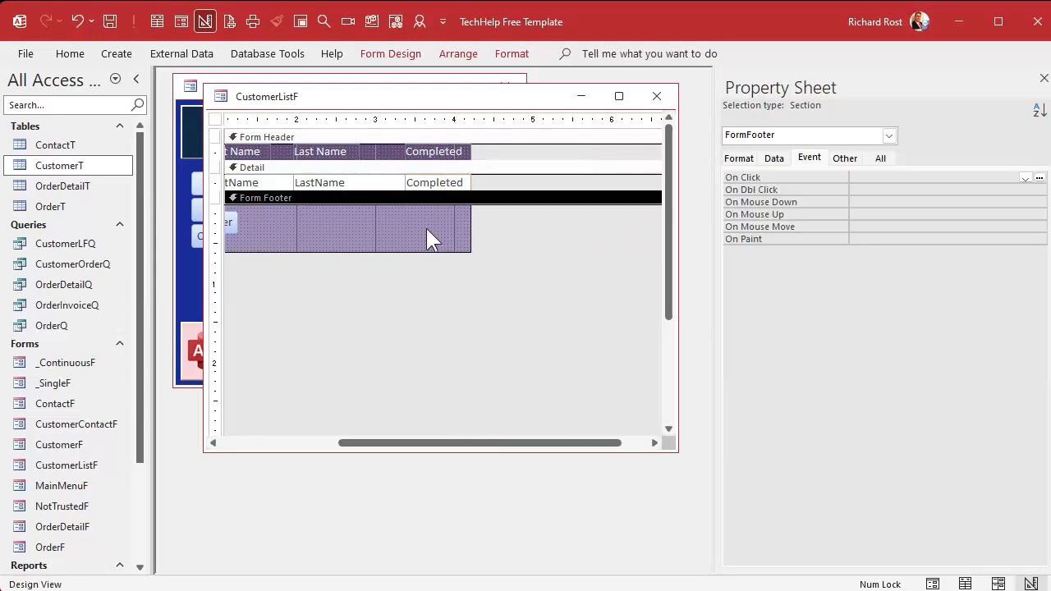
- Add a conditional formatting rule to the Completed text box that fills it green when the field value is greater than 66
{"action": "left_click", "coordinate": [427, 181]}
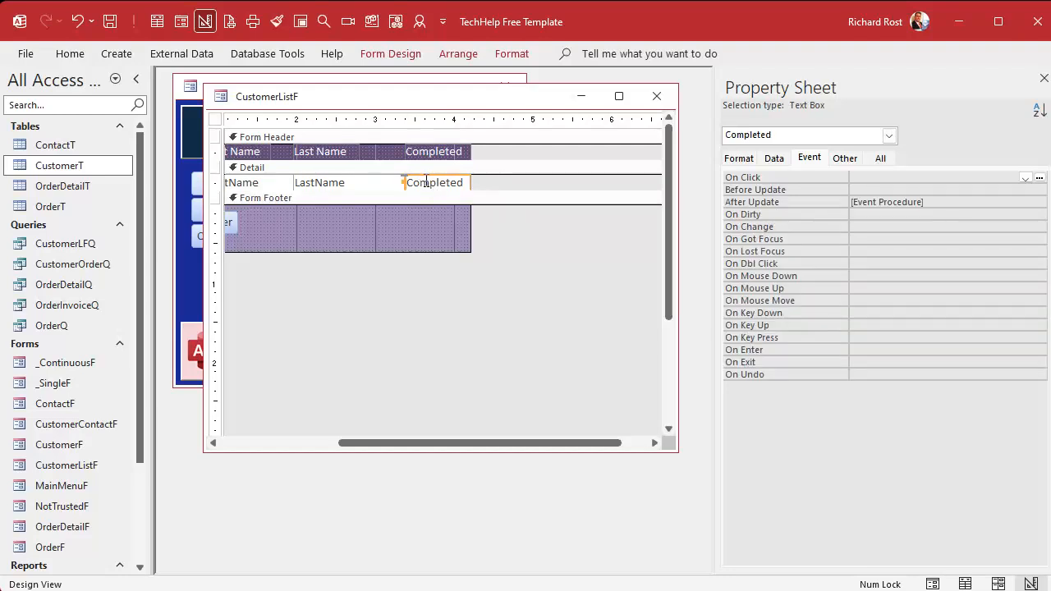
{"action": "left_click", "coordinate": [516, 55]}
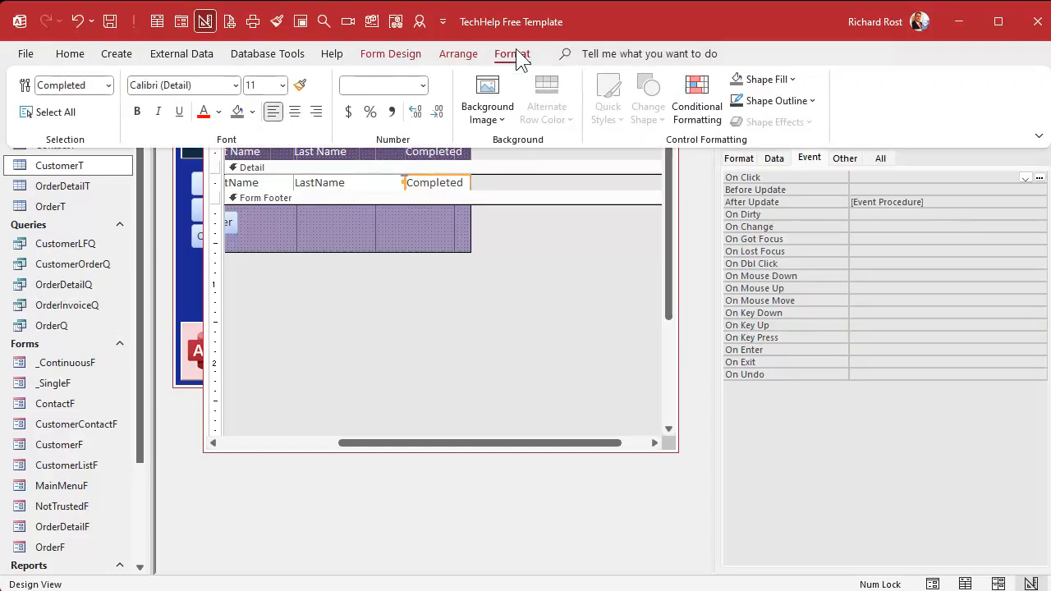
{"action": "left_click", "coordinate": [696, 96]}
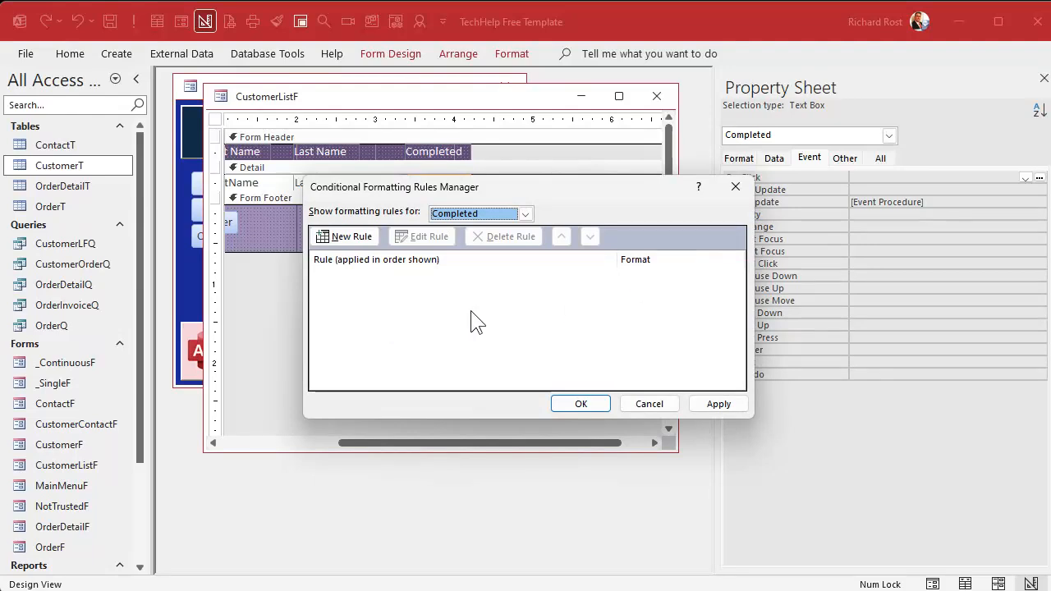
{"action": "left_click", "coordinate": [346, 236]}
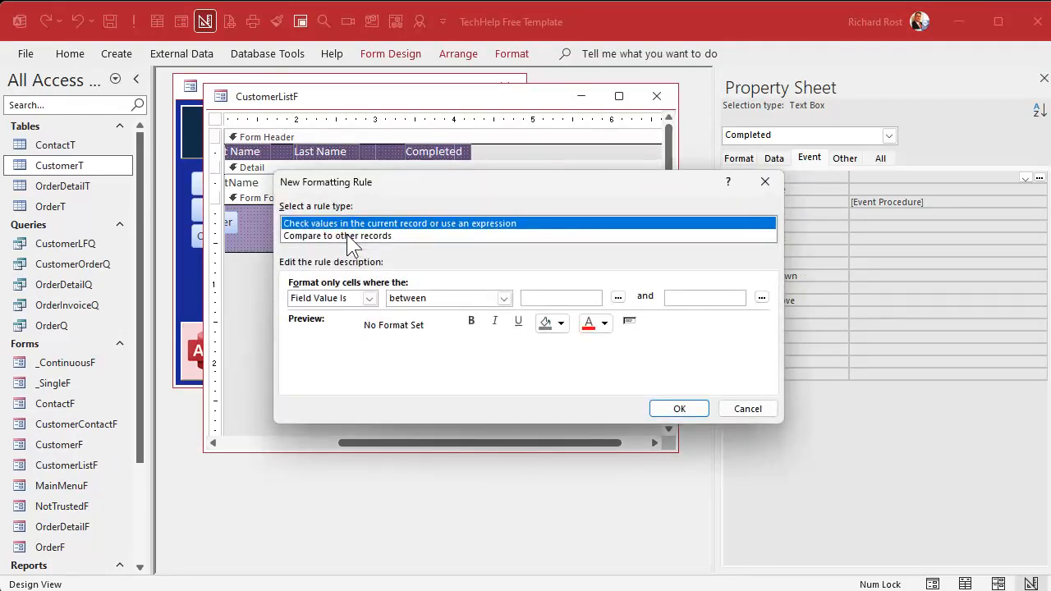
{"action": "left_click", "coordinate": [504, 298]}
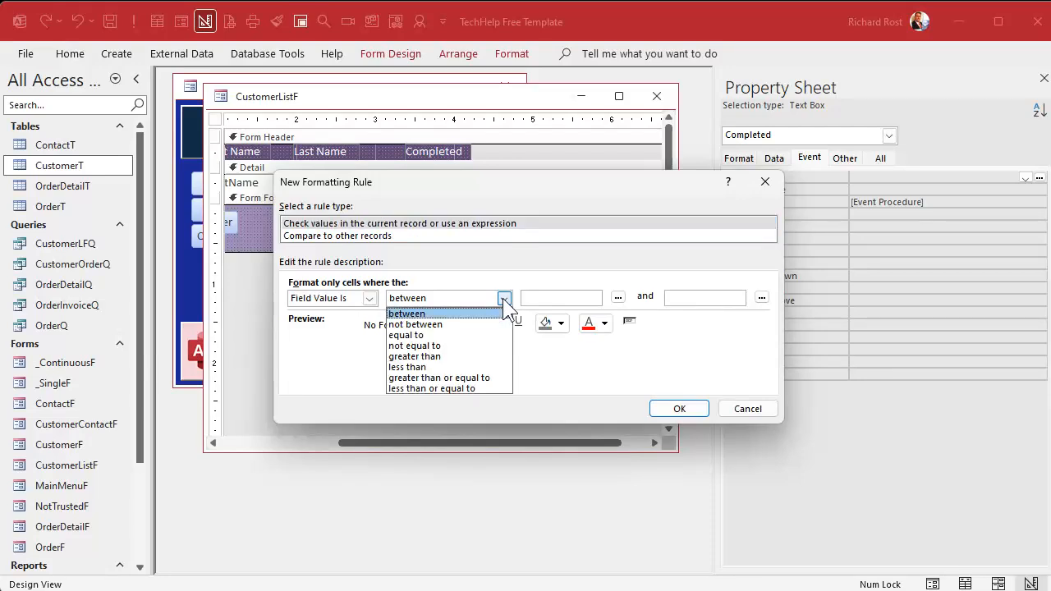
{"action": "left_click", "coordinate": [454, 356]}
{"action": "left_click", "coordinate": [563, 297]}
{"action": "type", "text": "66"}
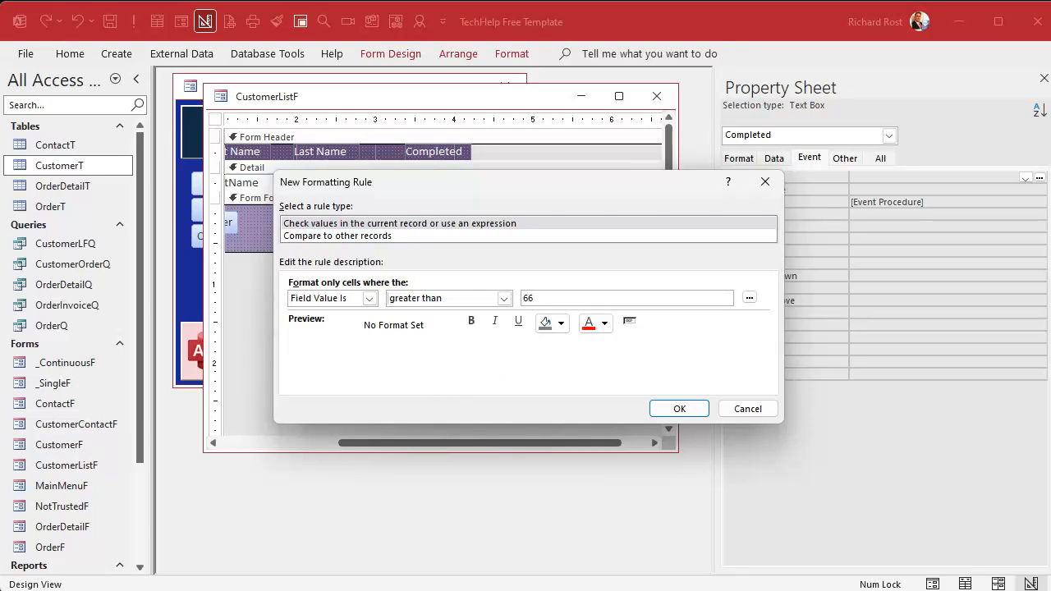
{"action": "left_click", "coordinate": [560, 322]}
{"action": "left_click", "coordinate": [616, 472]}
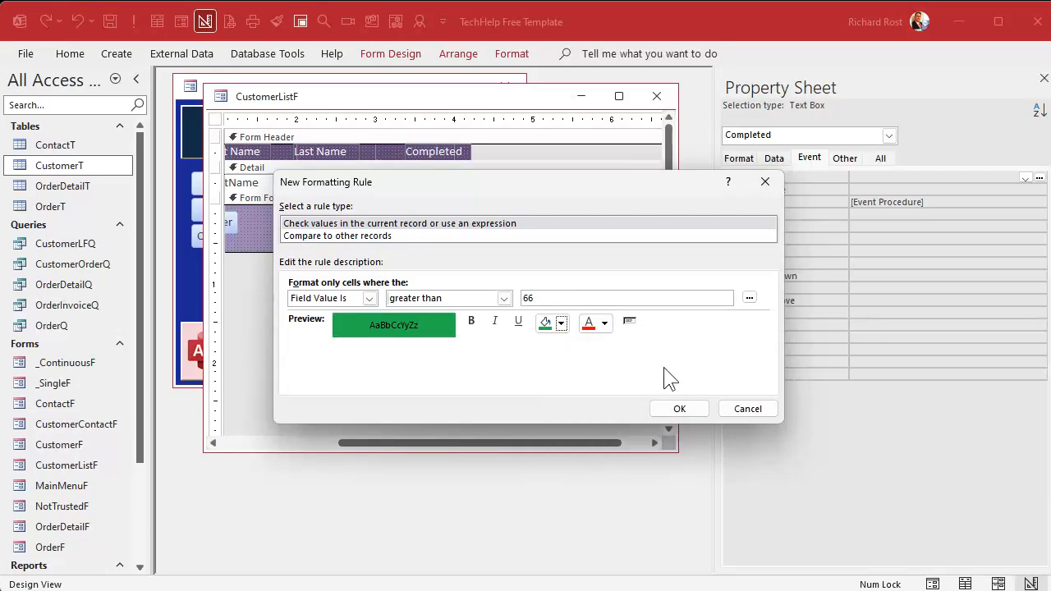
{"action": "left_click", "coordinate": [678, 408]}
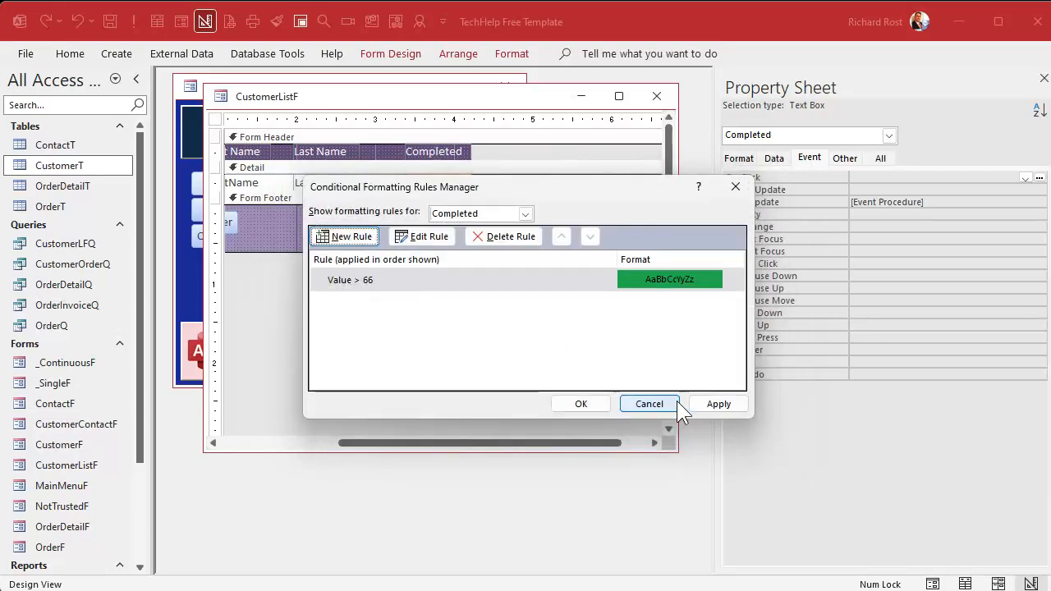
- Add a second conditional formatting rule to Completed that fills it yellow when the field value is greater than 33
{"action": "left_click", "coordinate": [359, 238]}
{"action": "left_click", "coordinate": [504, 298]}
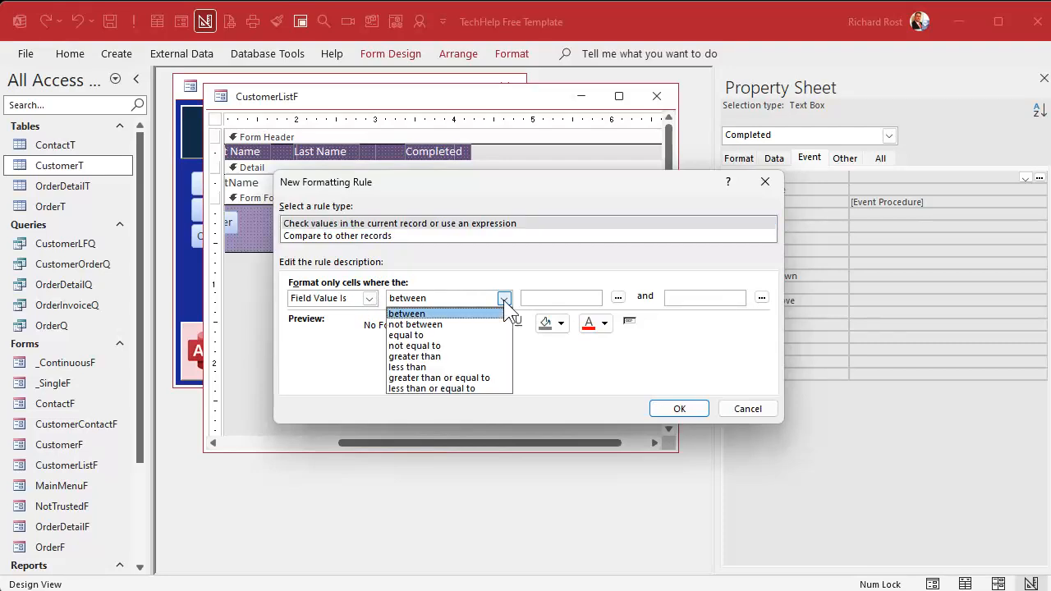
{"action": "left_click", "coordinate": [480, 356]}
{"action": "left_click", "coordinate": [558, 299]}
{"action": "type", "text": "33"}
{"action": "left_click", "coordinate": [561, 323]}
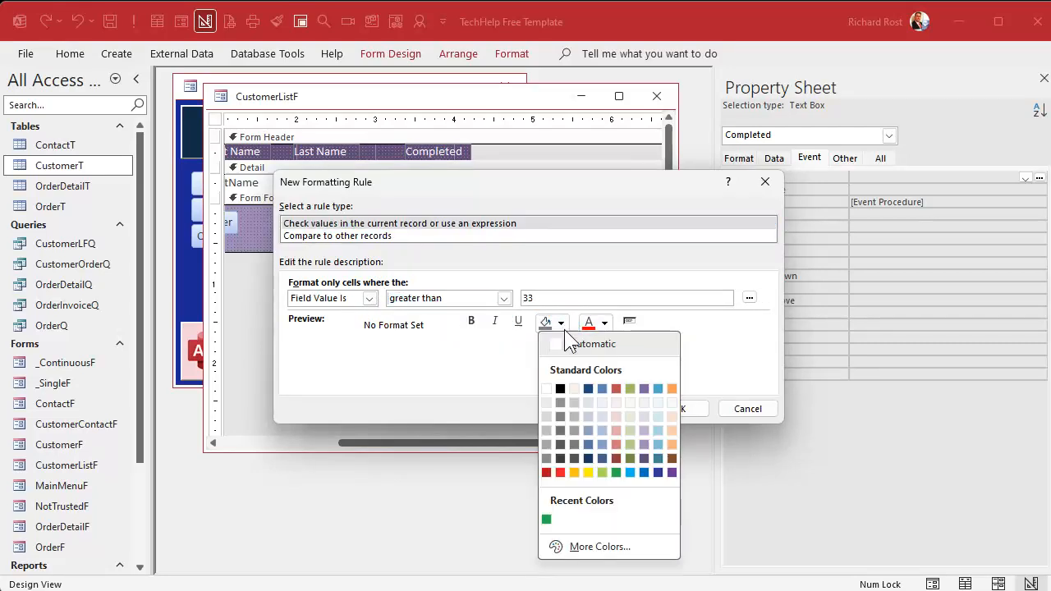
{"action": "left_click", "coordinate": [586, 473]}
{"action": "left_click", "coordinate": [673, 410]}
- Add a third conditional formatting rule to Completed that fills it red when the field value is greater than 0
{"action": "left_click", "coordinate": [338, 238]}
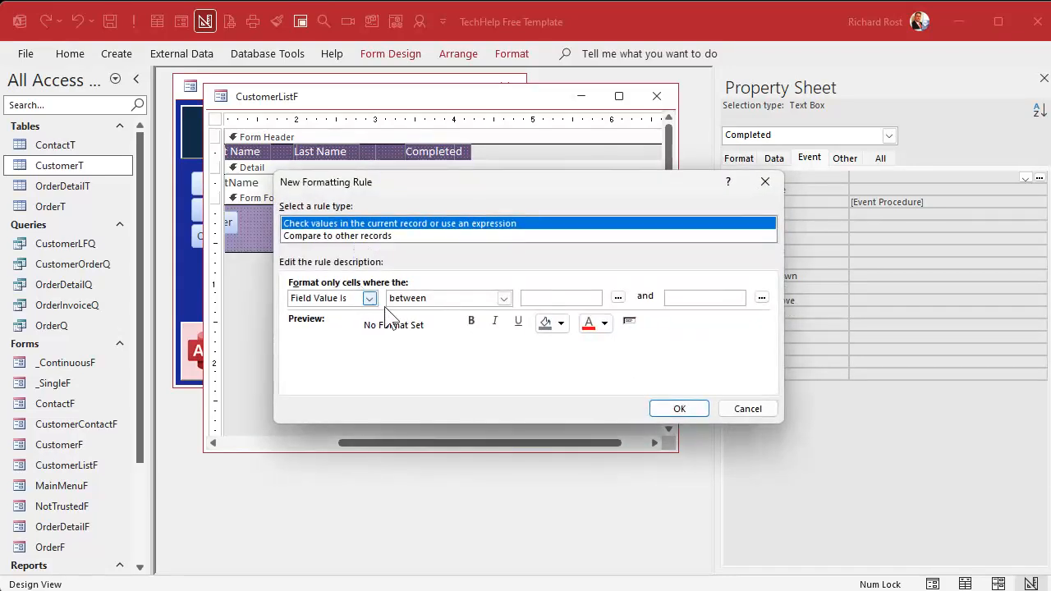
{"action": "left_click", "coordinate": [504, 298]}
{"action": "left_click", "coordinate": [484, 363]}
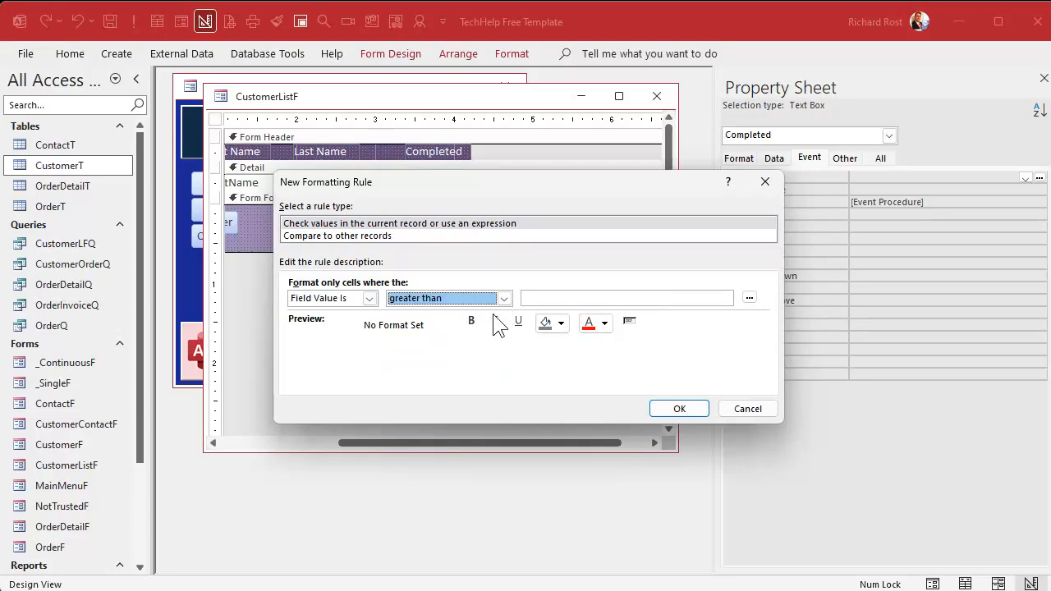
{"action": "left_click", "coordinate": [565, 299]}
{"action": "type", "text": "0"}
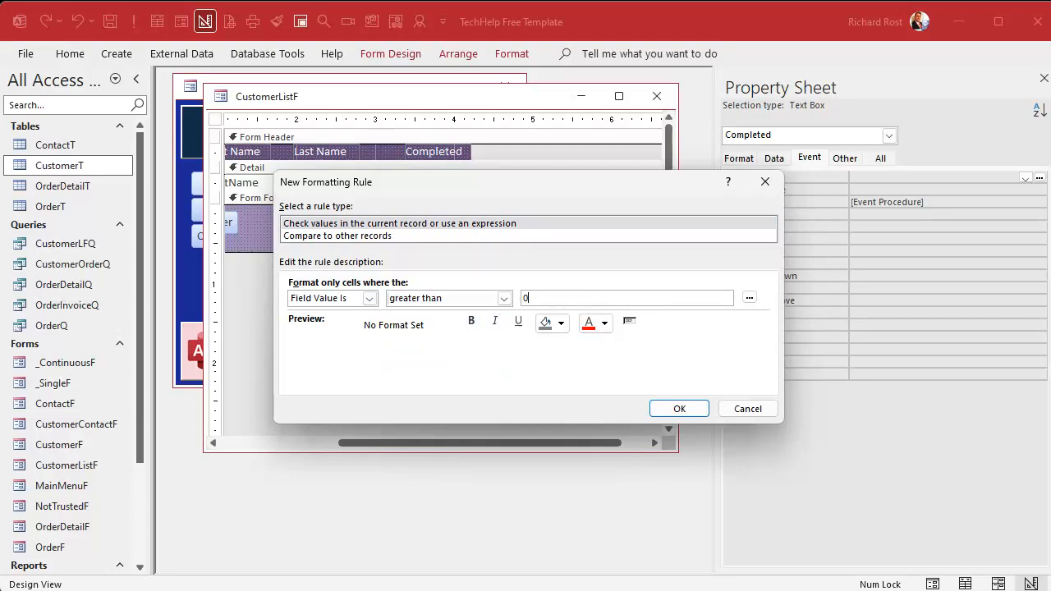
{"action": "left_click", "coordinate": [560, 324]}
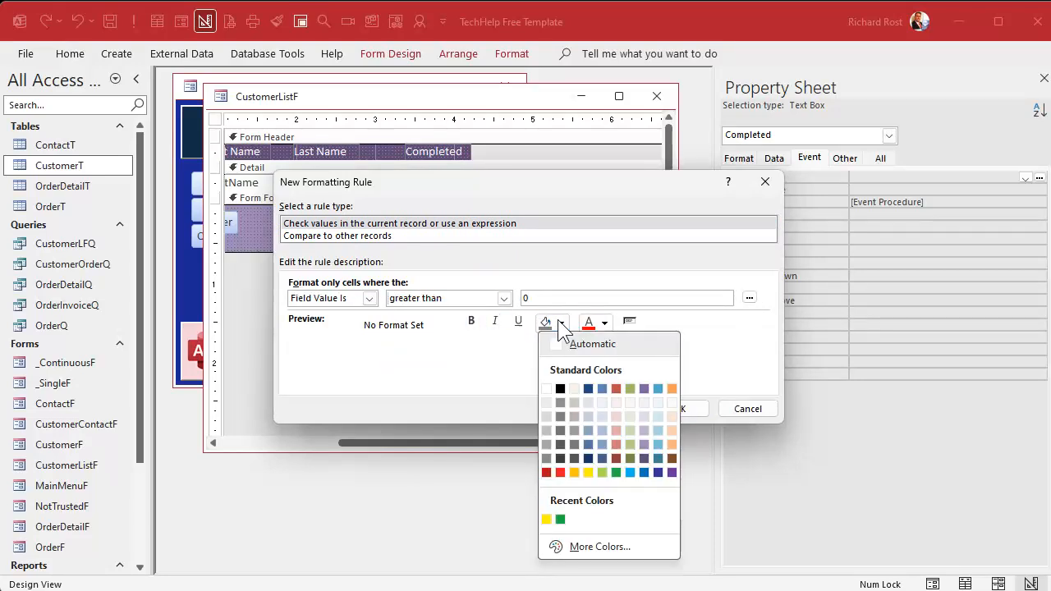
{"action": "left_click", "coordinate": [559, 473]}
{"action": "left_click", "coordinate": [675, 408]}
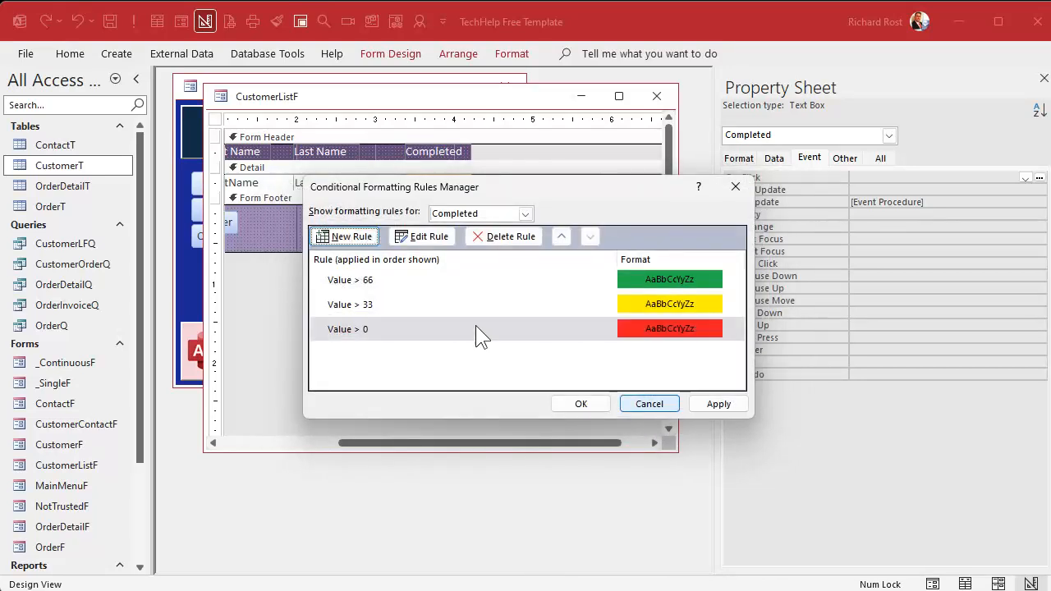
- Accept the three Completed formatting rules, close the form's design, and reopen the Customer List form in Form View
{"action": "left_click", "coordinate": [391, 286]}
{"action": "left_click", "coordinate": [391, 309]}
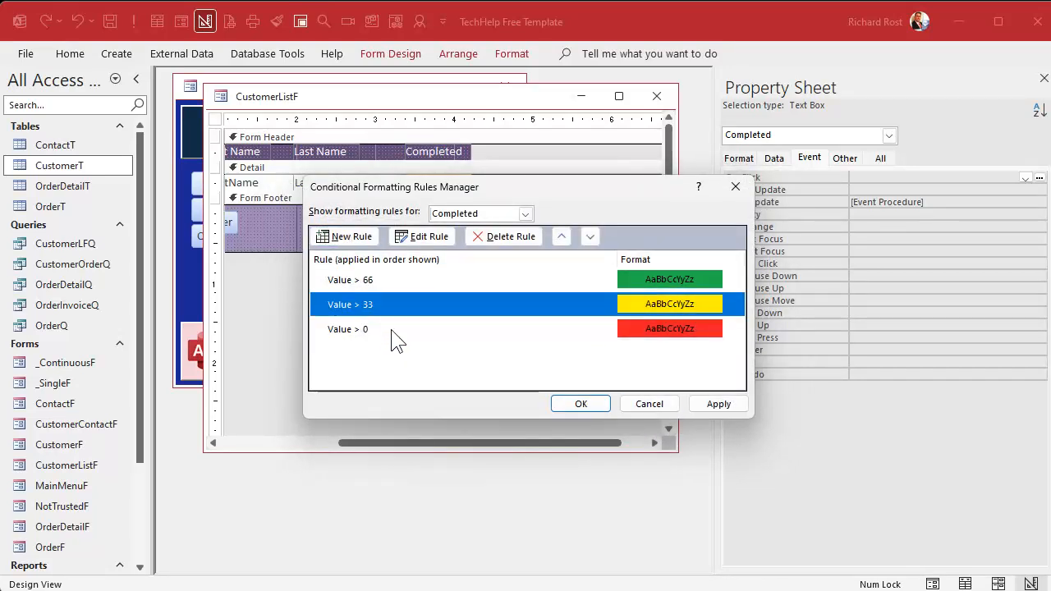
{"action": "left_click", "coordinate": [393, 332]}
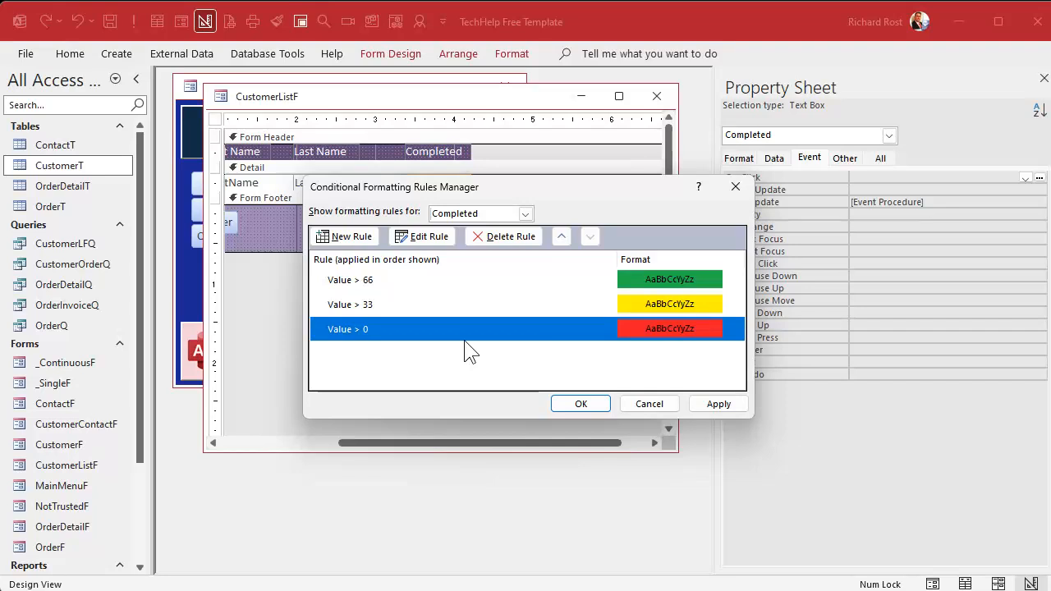
{"action": "left_click", "coordinate": [582, 403]}
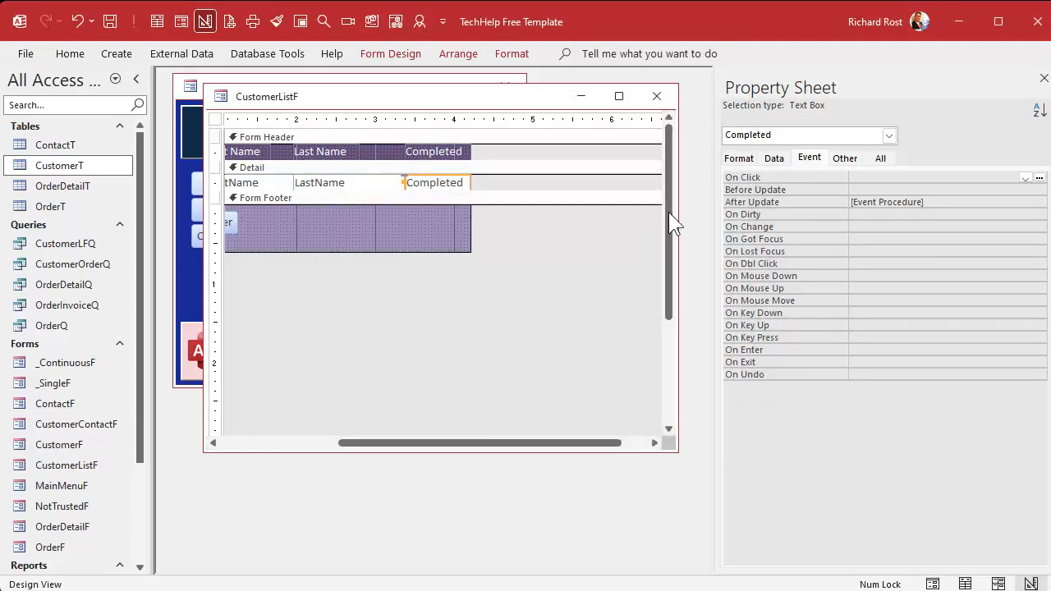
{"action": "left_click", "coordinate": [657, 97]}
{"action": "left_click", "coordinate": [239, 182]}
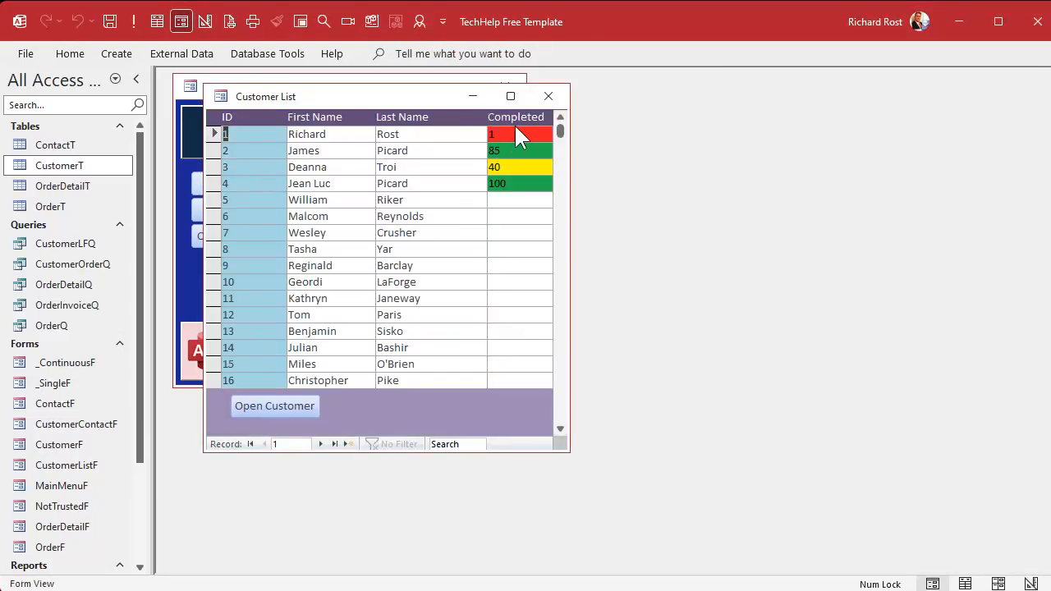
- Enter Completed values of 65, 90 and 2200 for customer records 5, 6 and 7
{"action": "left_click", "coordinate": [510, 199]}
{"action": "type", "text": "65"}
{"action": "key", "text": "Tab"}
{"action": "key", "text": "Tab"}
{"action": "key", "text": "Tab"}
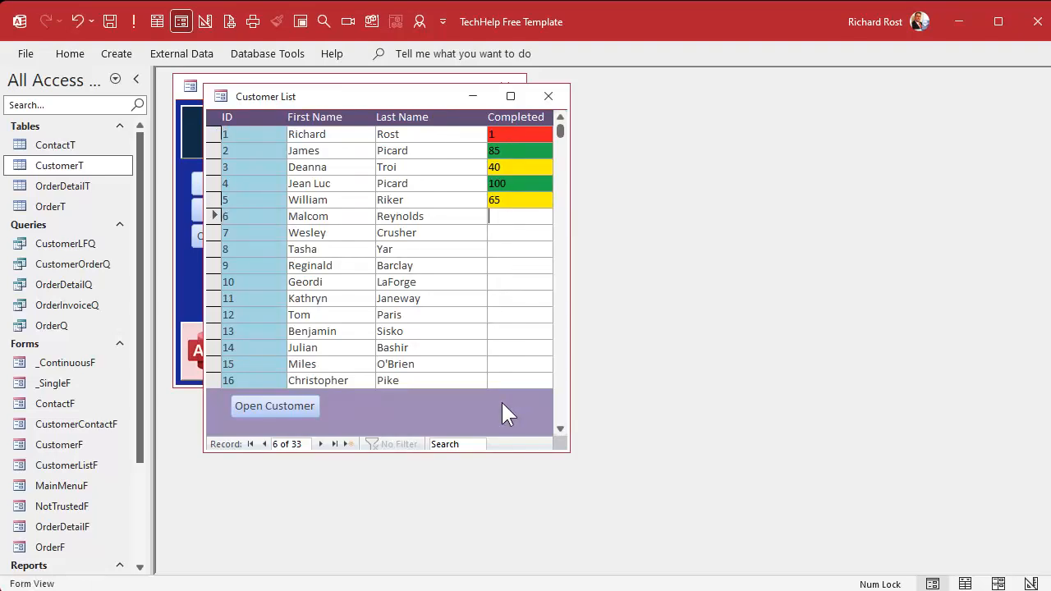
{"action": "type", "text": "90"}
{"action": "key", "text": "Tab"}
{"action": "key", "text": "Tab"}
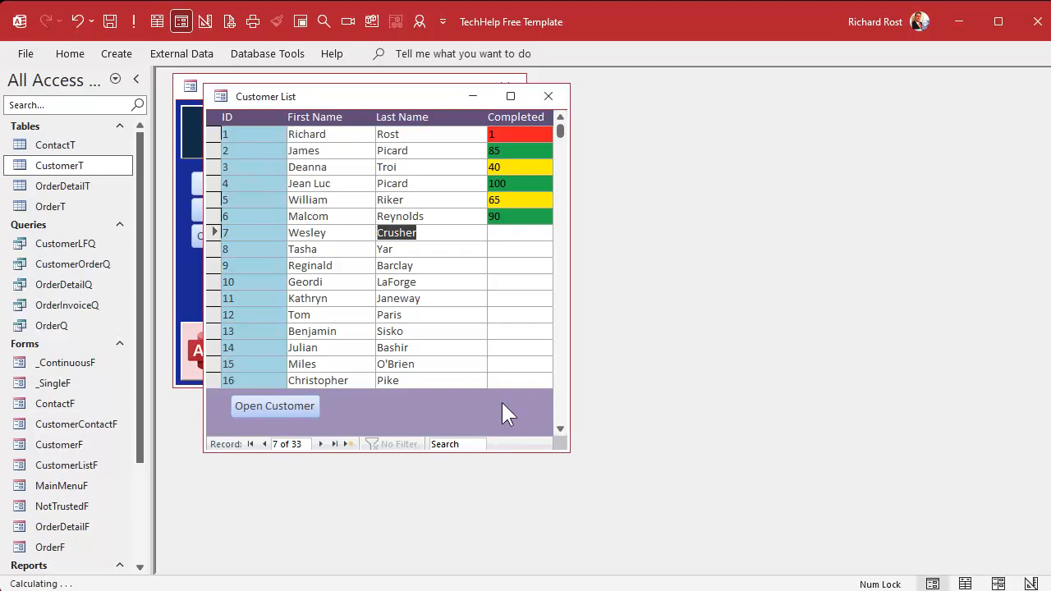
{"action": "left_click", "coordinate": [499, 235]}
{"action": "type", "text": "2200"}
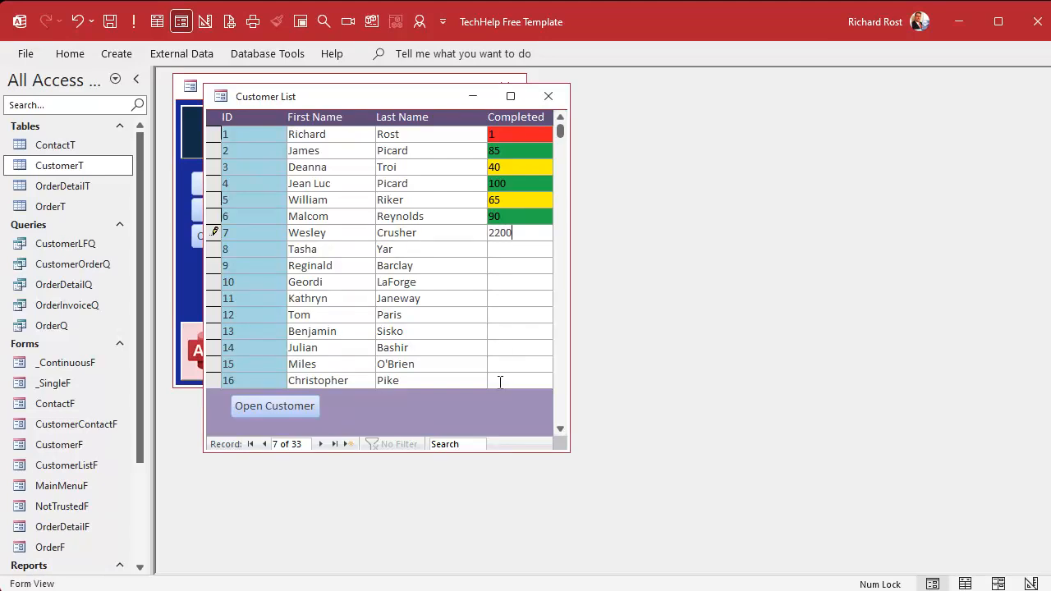
{"action": "key", "text": "Tab"}
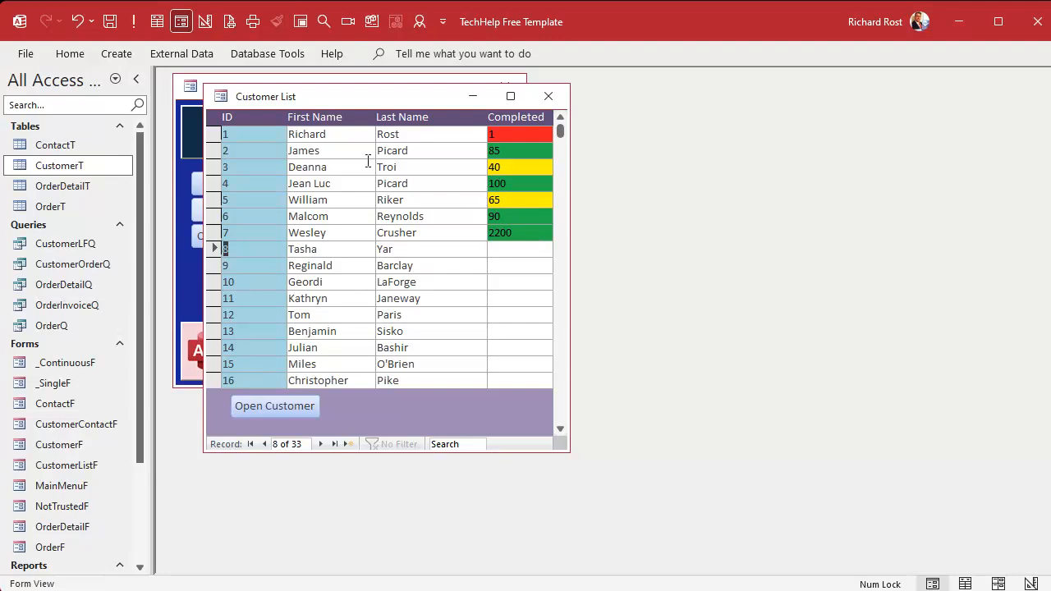
- Open the Customer List form in Design View and place a copy of the Completed text box in the Form Footer beside Open Customer
{"action": "right_click", "coordinate": [416, 104]}
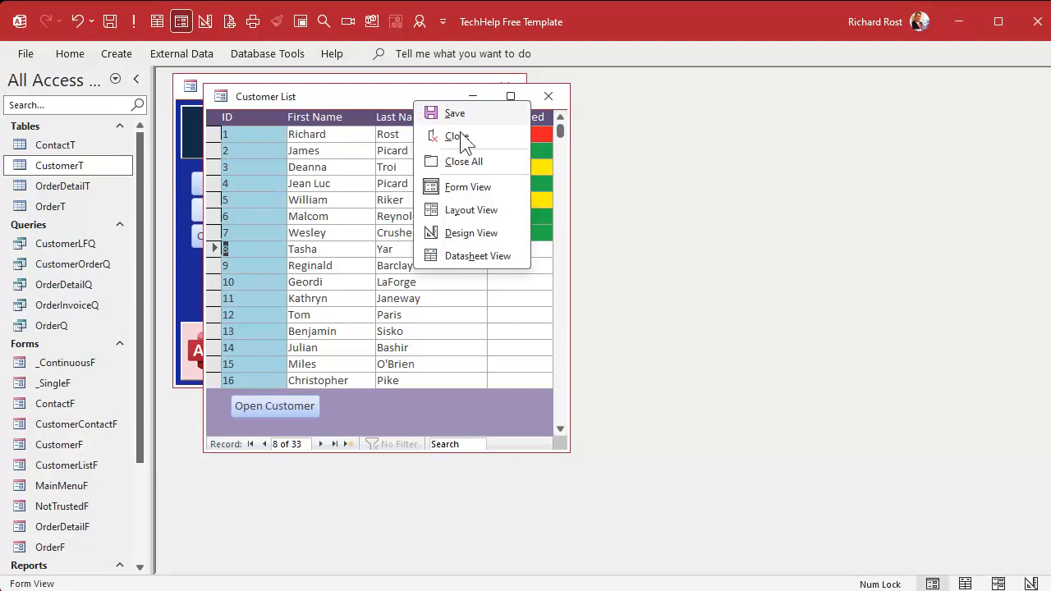
{"action": "left_click", "coordinate": [484, 236]}
{"action": "left_click_drag", "start_coordinate": [569, 224], "coordinate": [640, 215]}
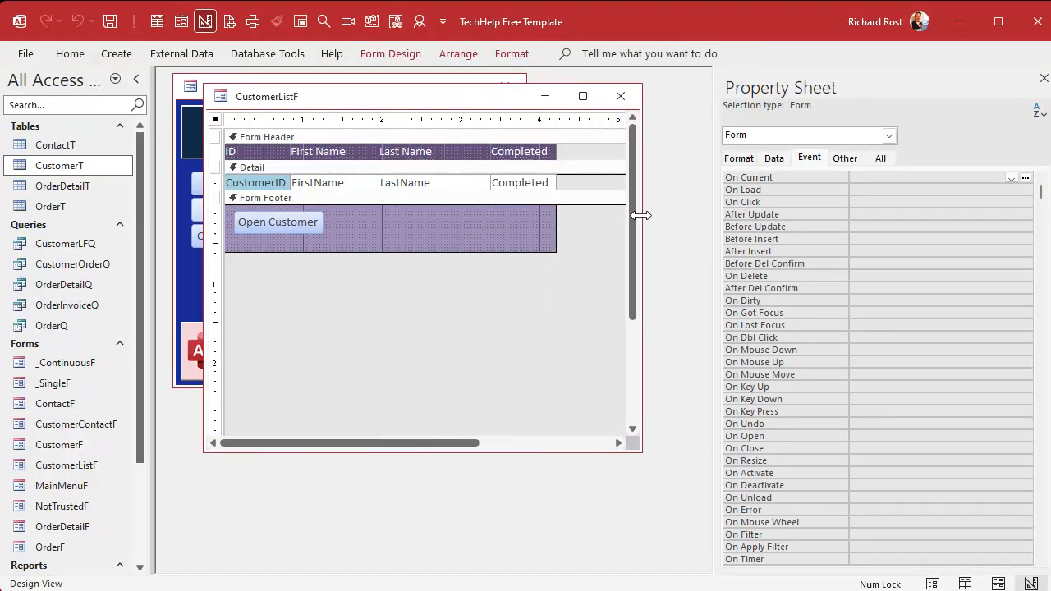
{"action": "left_click", "coordinate": [535, 176]}
{"action": "key", "text": "ctrl+c"}
{"action": "left_click", "coordinate": [477, 231]}
{"action": "key", "text": "ctrl+v"}
{"action": "left_click_drag", "start_coordinate": [271, 217], "coordinate": [420, 228]}
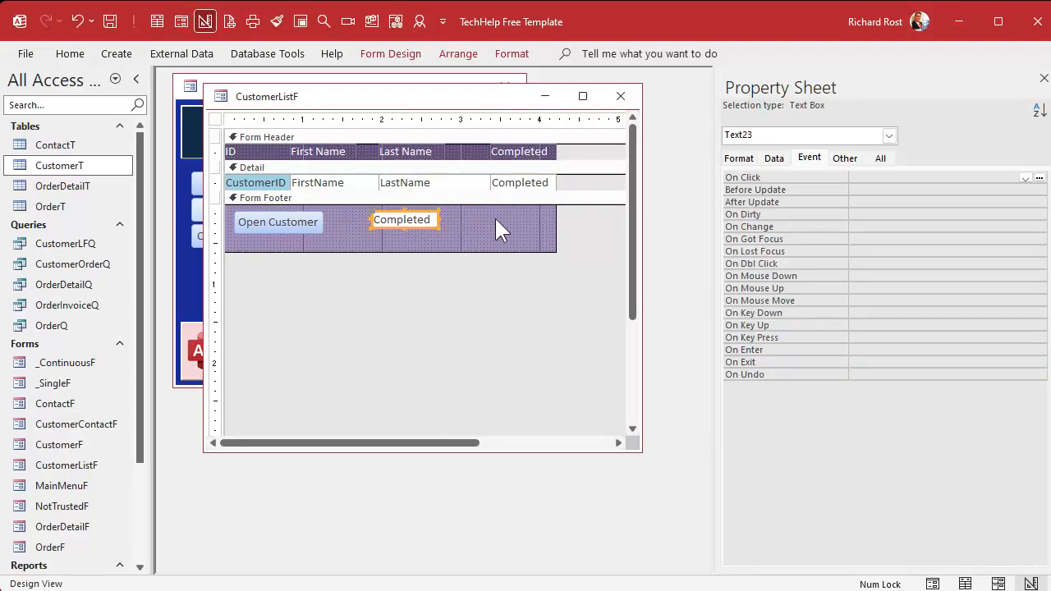
- Paste a second Completed text box into the Form Footer directly beneath the first copy
{"action": "key", "text": "ctrl+v"}
{"action": "left_click", "coordinate": [459, 235]}
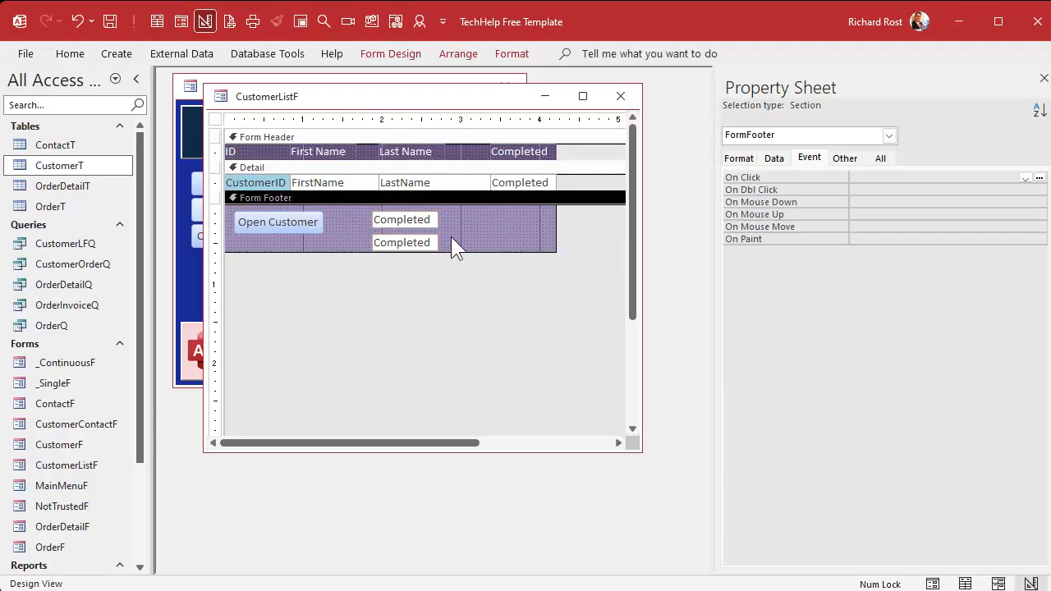
{"action": "left_click_drag", "start_coordinate": [426, 243], "coordinate": [425, 239]}
- Name the upper footer text box MinX and set its control source to =MIN(Completed)
{"action": "left_click", "coordinate": [423, 221]}
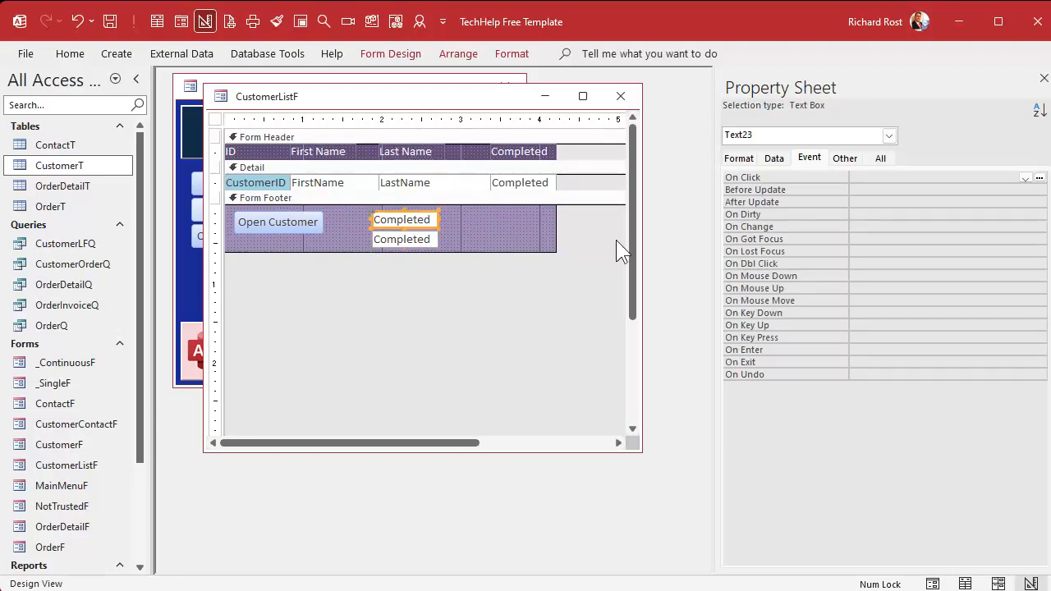
{"action": "left_click", "coordinate": [878, 159]}
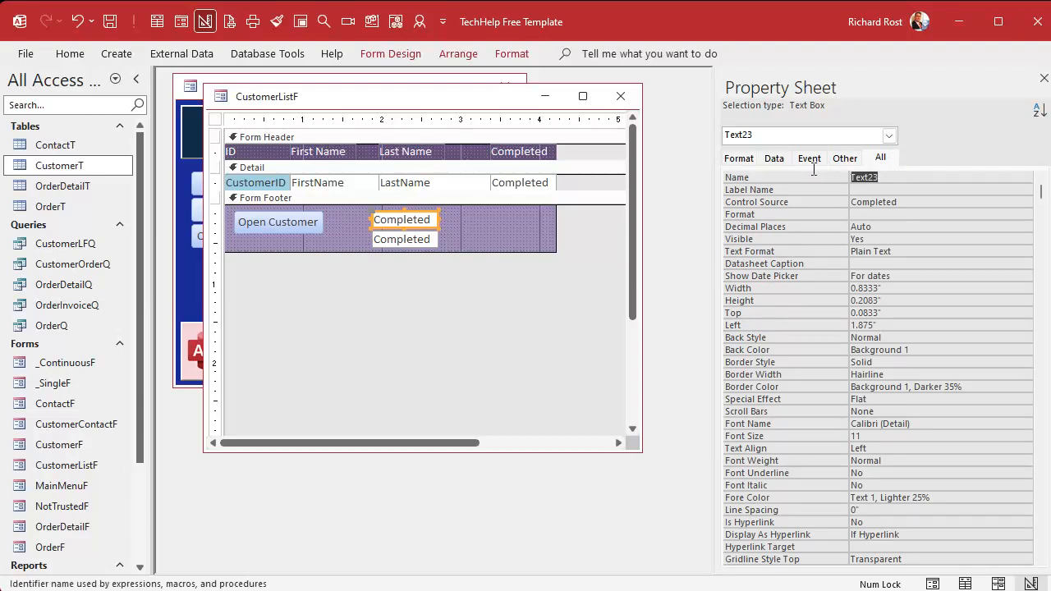
{"action": "type", "text": "MinX"}
{"action": "key", "text": "Return"}
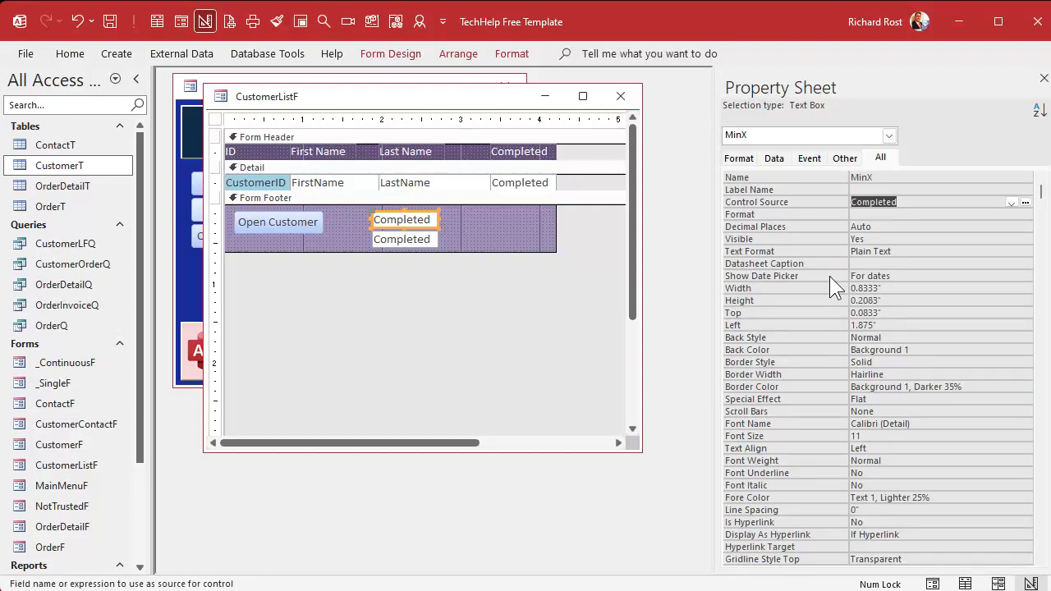
{"action": "type", "text": "=MIN(Completed)"}
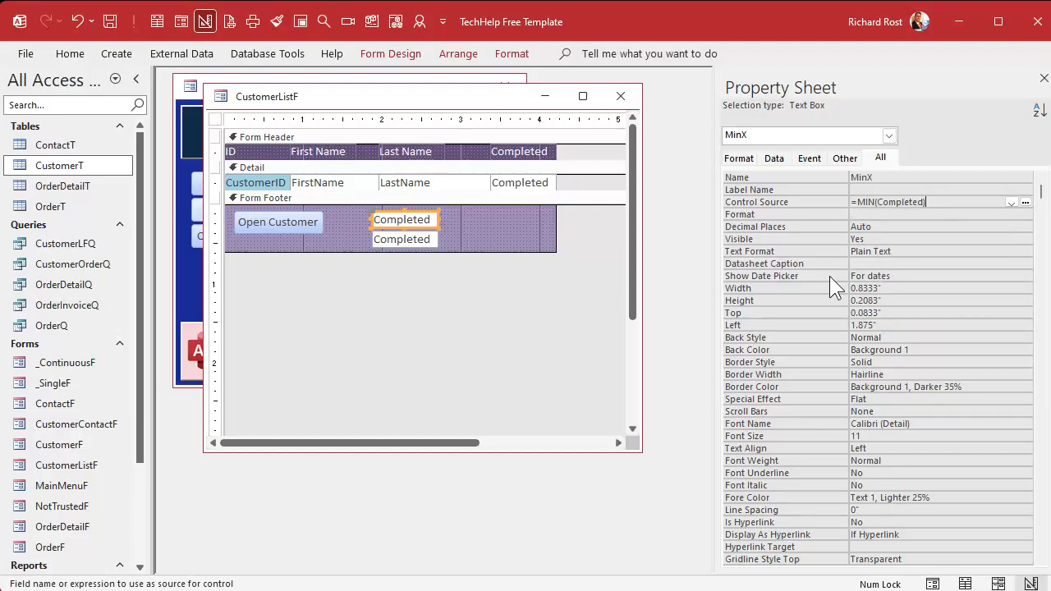
{"action": "key", "text": "Return"}
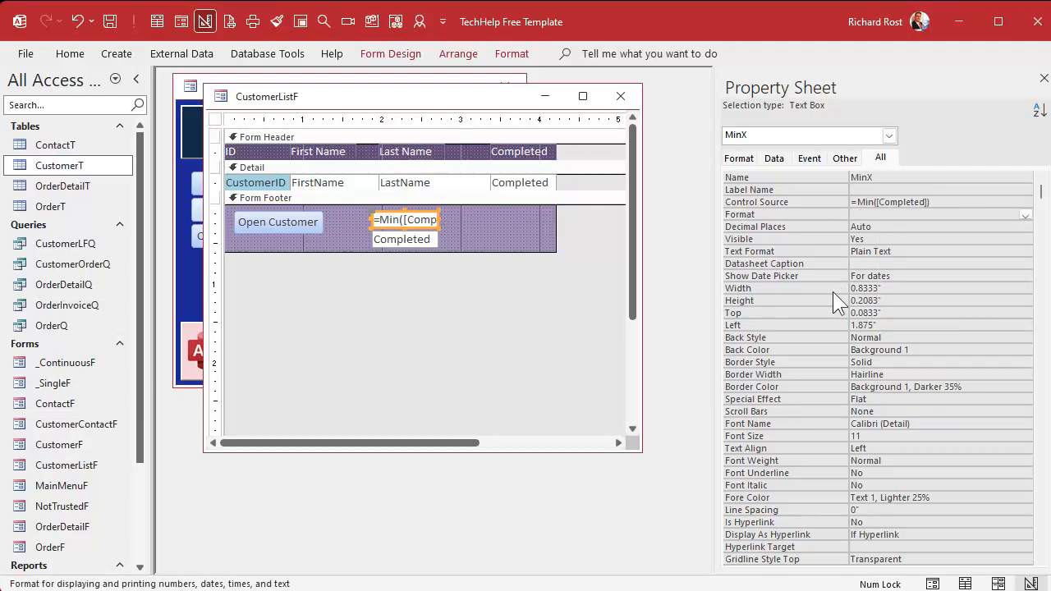
- Examine the MinX control source expression enlarged in the Zoom window
{"action": "left_click", "coordinate": [942, 204]}
{"action": "key", "text": "shift+F2"}
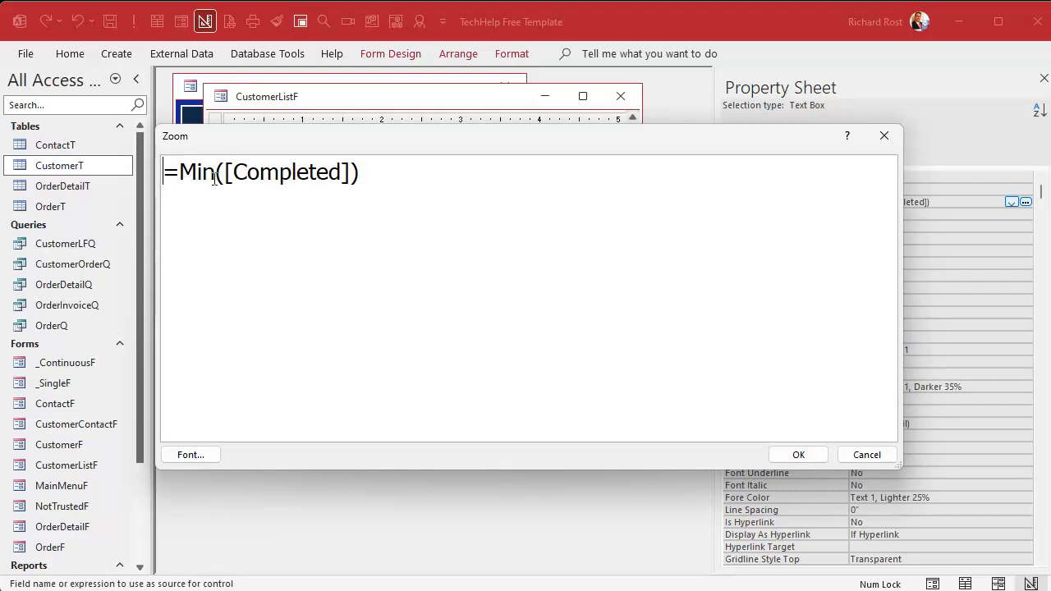
{"action": "left_click_drag", "start_coordinate": [179, 171], "coordinate": [218, 172]}
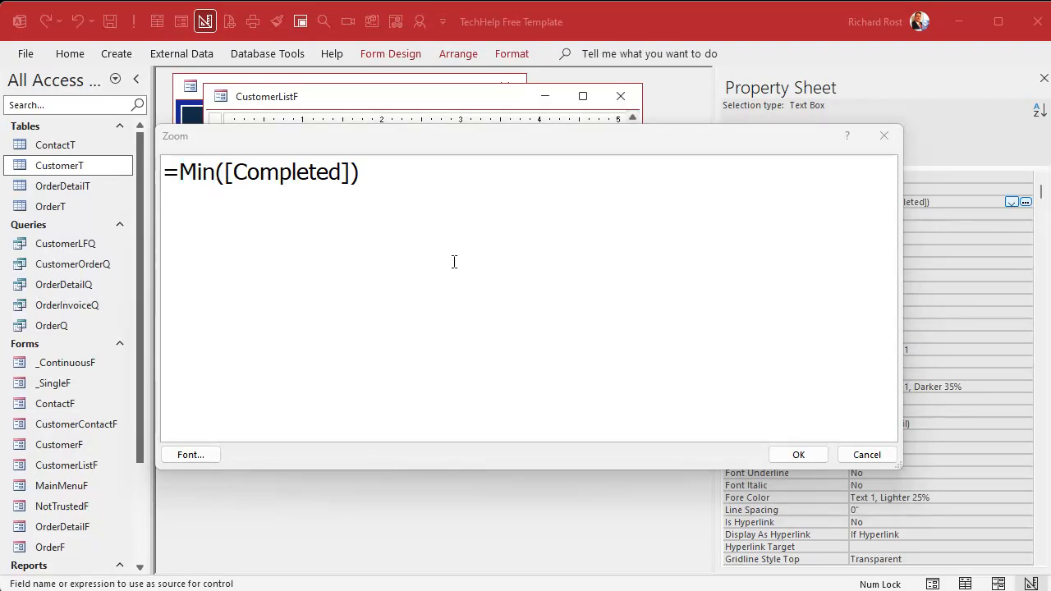
{"action": "left_click", "coordinate": [796, 455]}
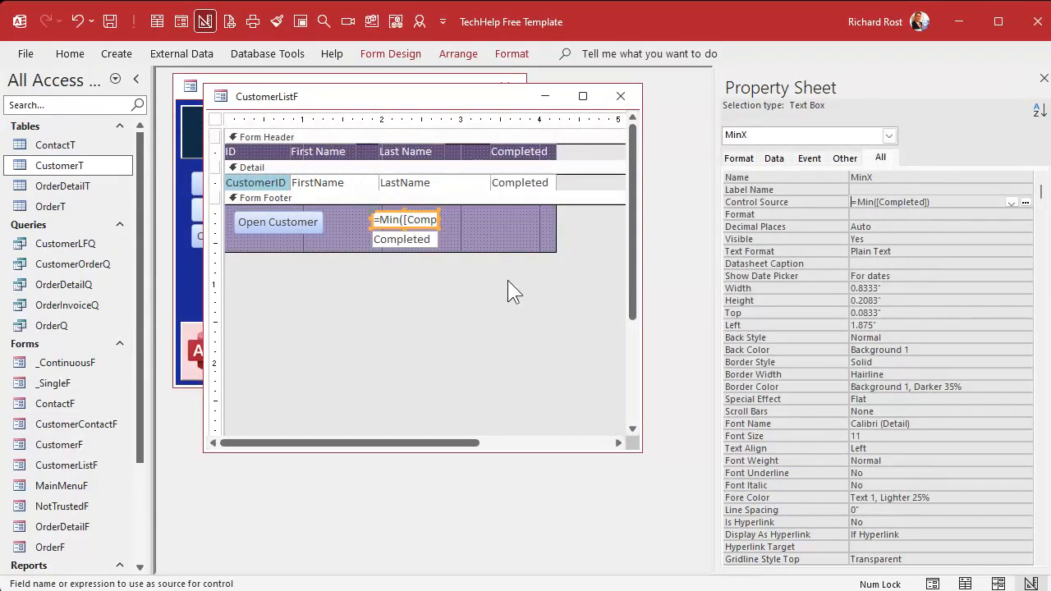
- Delete the lower Completed text box from the Form Footer
{"action": "left_click", "coordinate": [501, 244]}
{"action": "left_click", "coordinate": [426, 239]}
{"action": "key", "text": "Delete"}
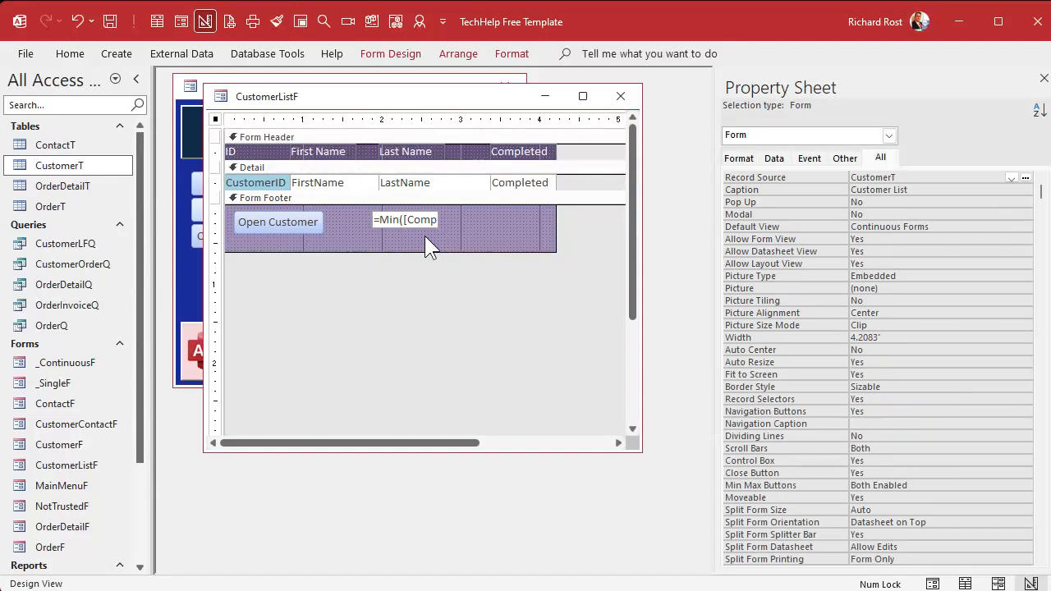
- Duplicate the MinX text box and position the copy directly beneath it in the Form Footer
{"action": "left_click", "coordinate": [405, 226]}
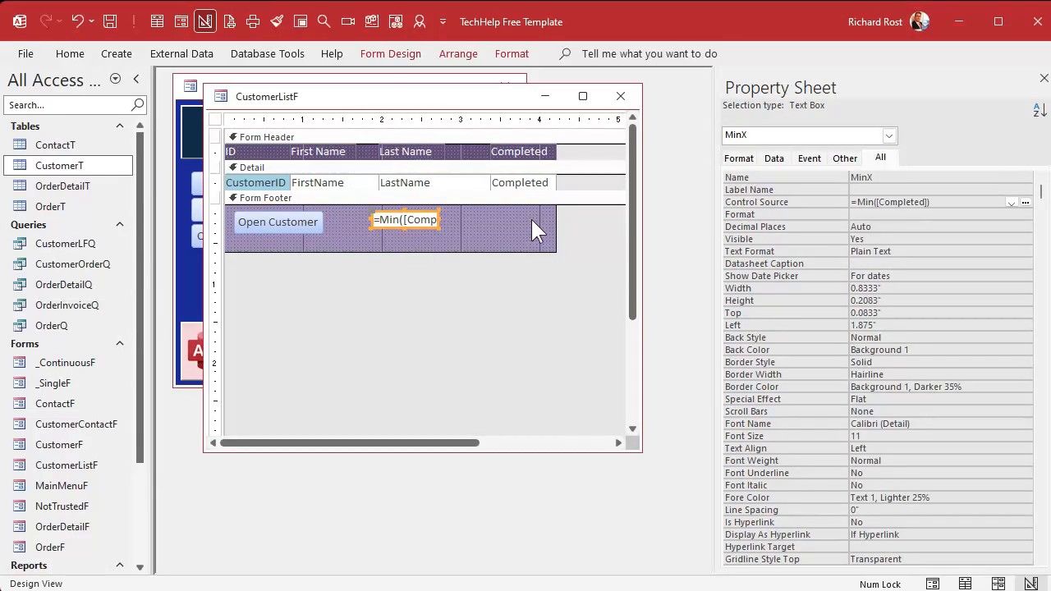
{"action": "key", "text": "ctrl+v"}
{"action": "left_click", "coordinate": [476, 223]}
{"action": "left_click_drag", "start_coordinate": [427, 244], "coordinate": [429, 238]}
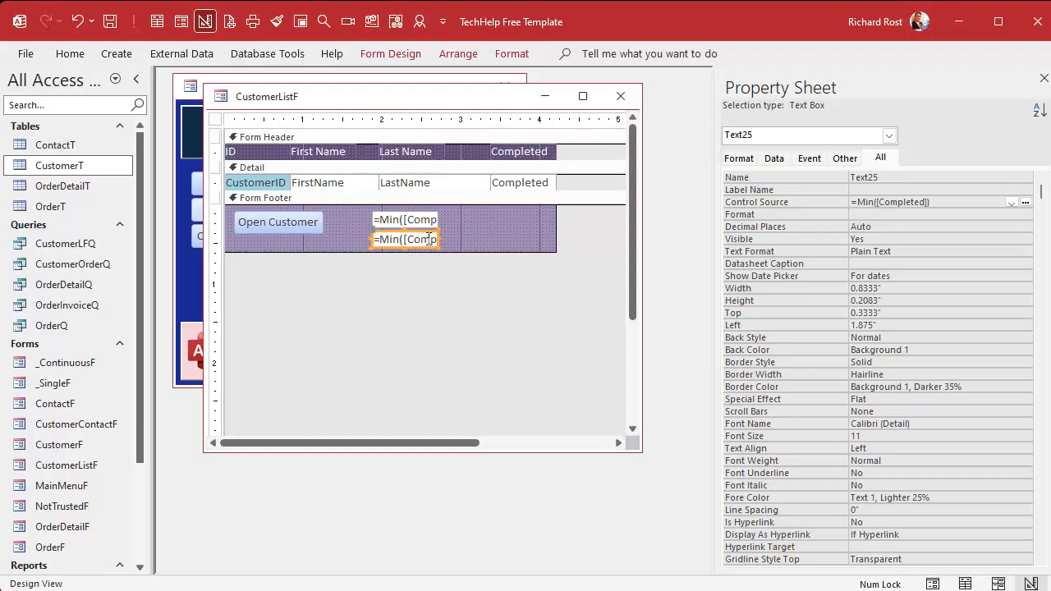
- Name the lower footer text box MaxX with control source =Max([Completed]), and reopen the Customer List form in Form View
{"action": "left_click", "coordinate": [828, 177]}
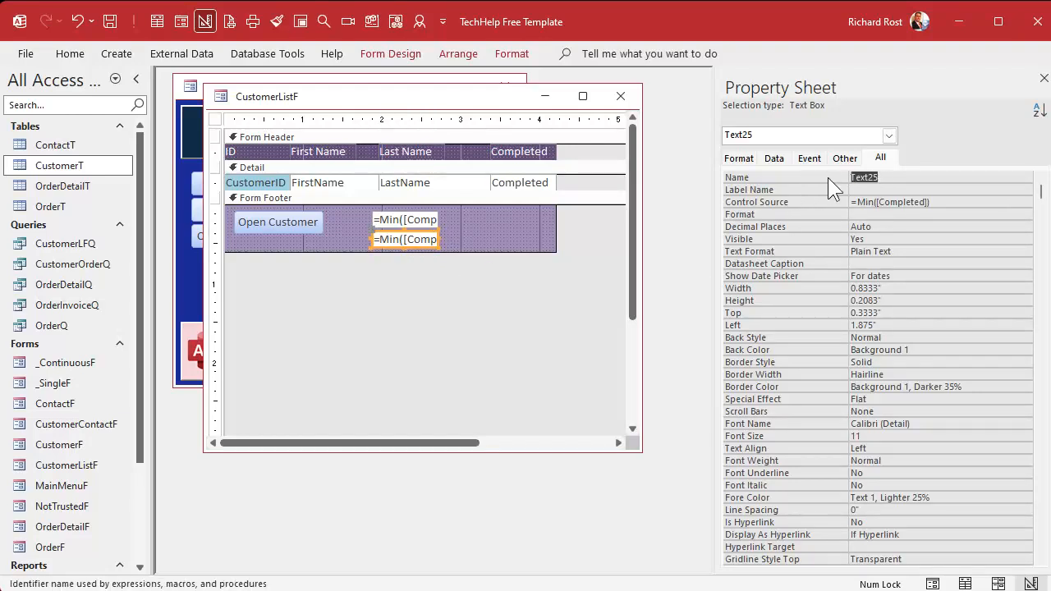
{"action": "type", "text": "MaxX"}
{"action": "key", "text": "Return"}
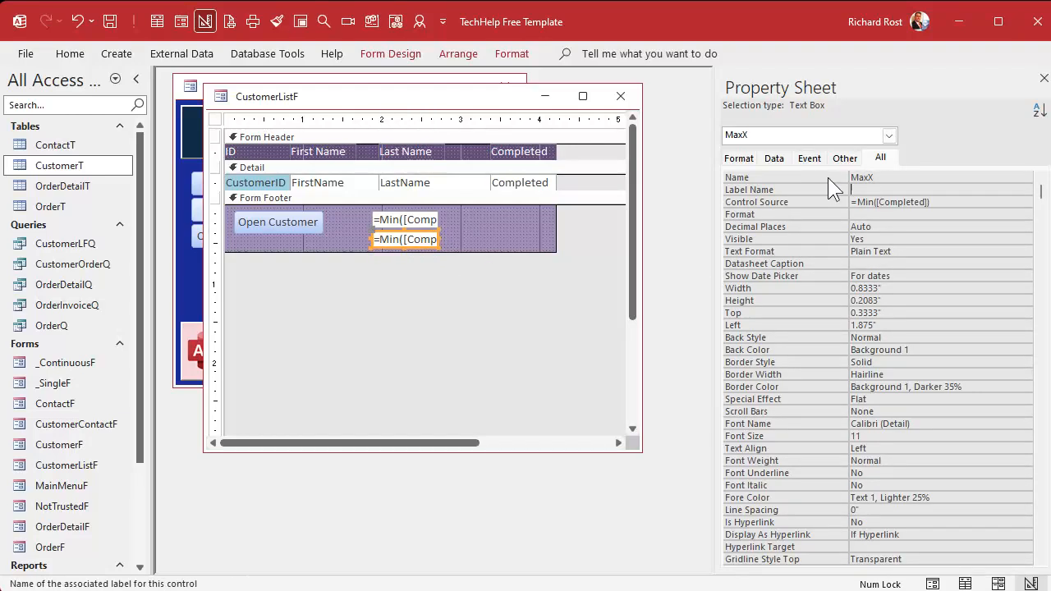
{"action": "double_click", "coordinate": [869, 201]}
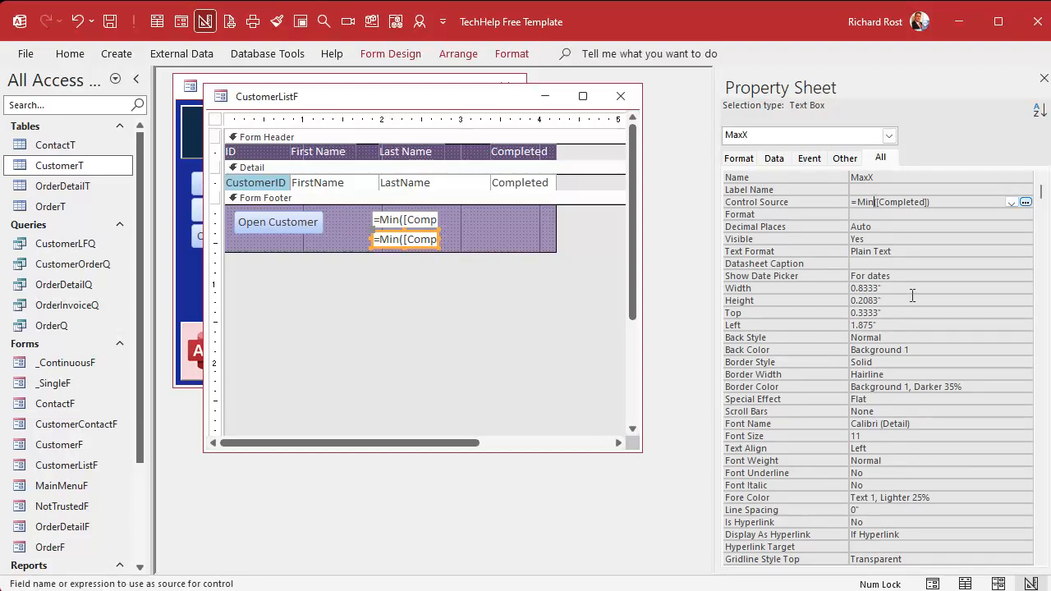
{"action": "type", "text": "Max"}
{"action": "left_click", "coordinate": [941, 337]}
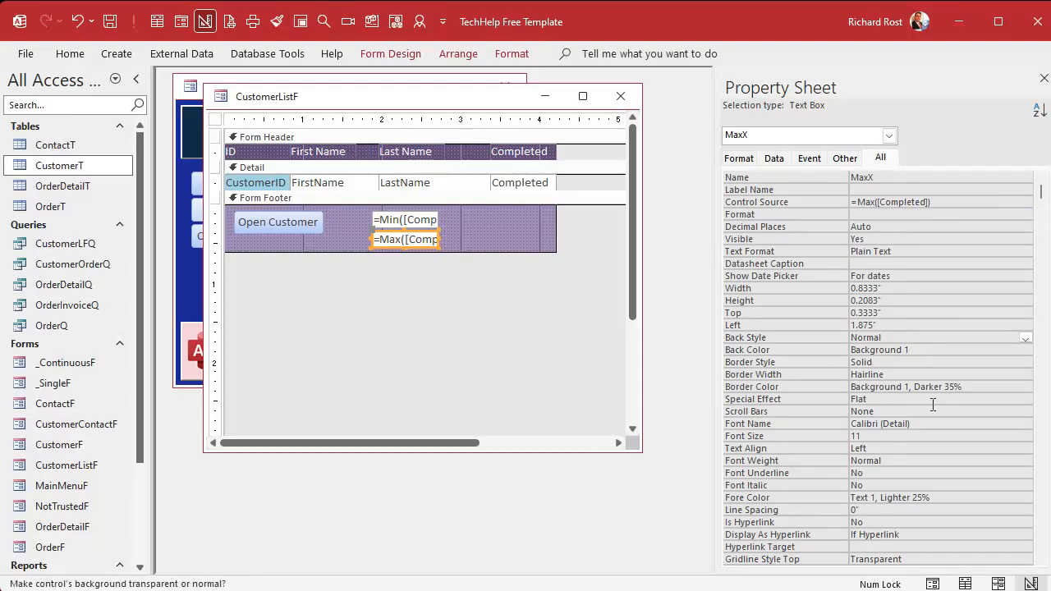
{"action": "left_click", "coordinate": [620, 96]}
{"action": "left_click", "coordinate": [234, 182]}
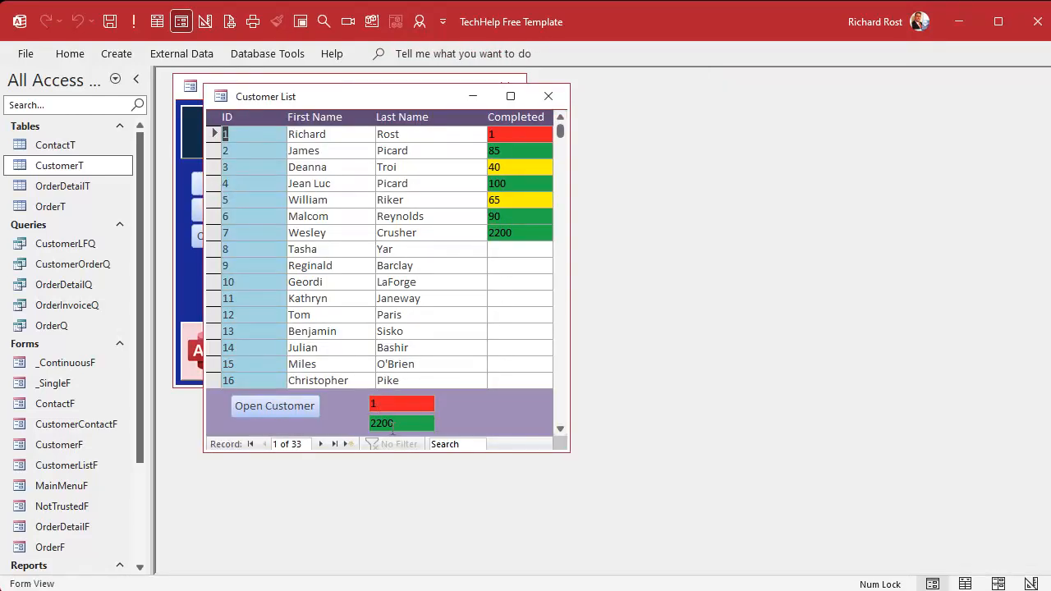
- Set the Completed value of customer 1 to 45
{"action": "double_click", "coordinate": [505, 133]}
{"action": "type", "text": "45"}
{"action": "key", "text": "Return"}
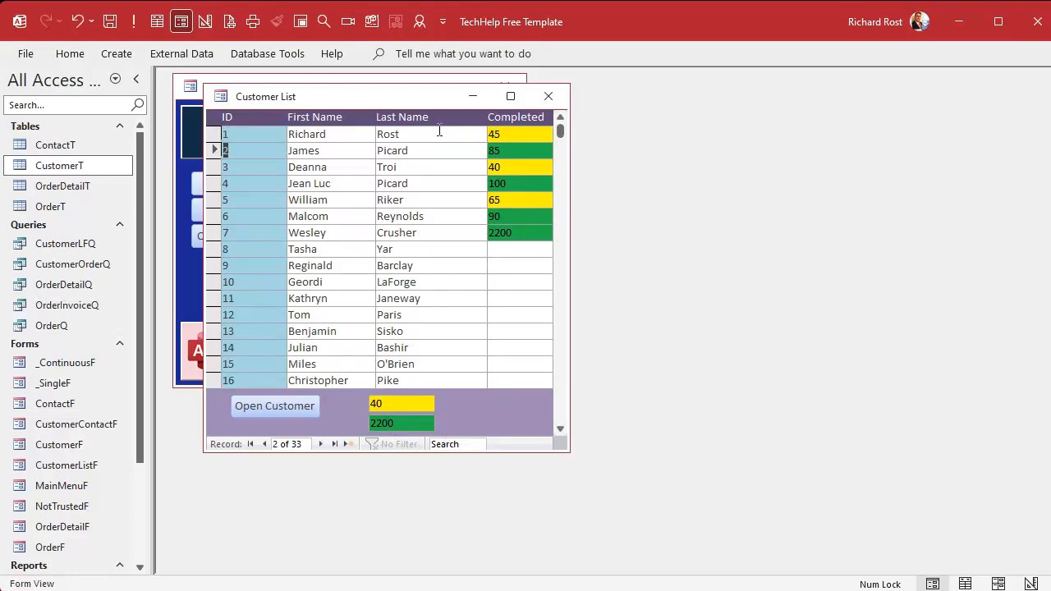
{"action": "left_click", "coordinate": [519, 166]}
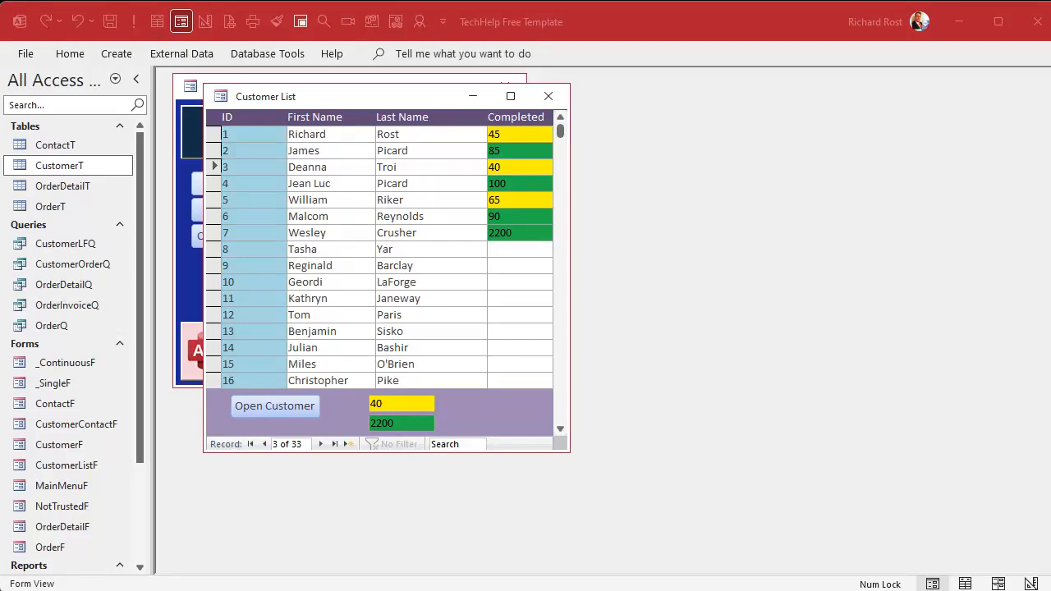
- Remove all three conditional formatting rules from the two footer text boxes in Design View
{"action": "right_click", "coordinate": [367, 91]}
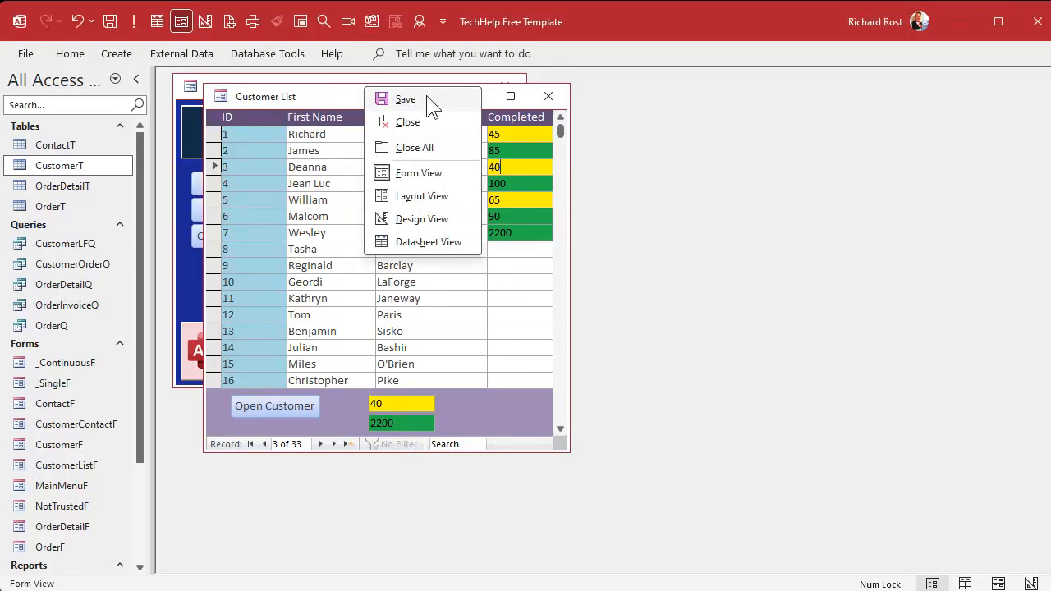
{"action": "left_click", "coordinate": [427, 222]}
{"action": "left_click_drag", "start_coordinate": [453, 215], "coordinate": [384, 250]}
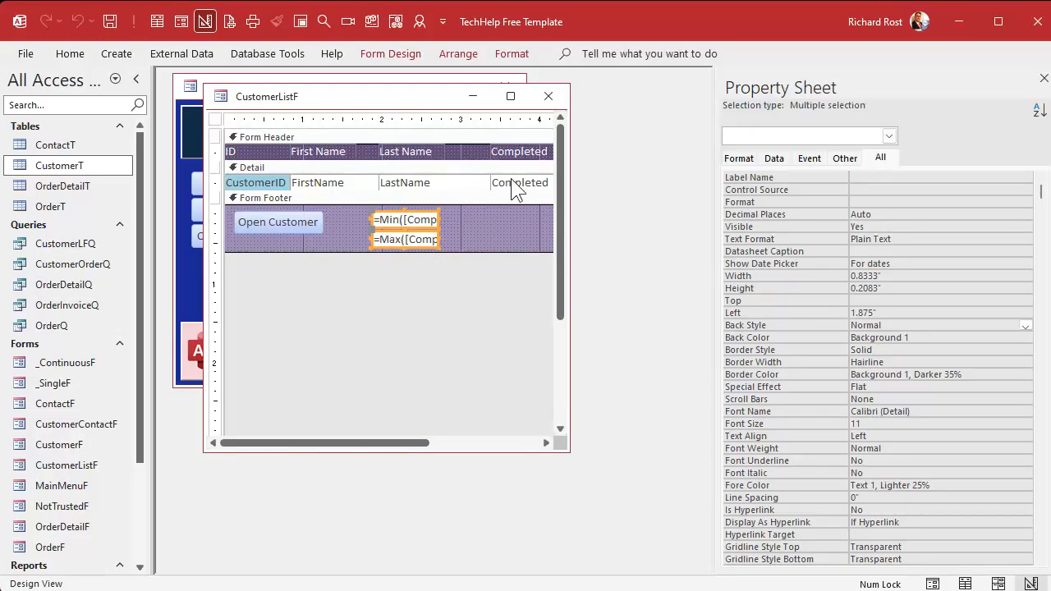
{"action": "left_click", "coordinate": [504, 52]}
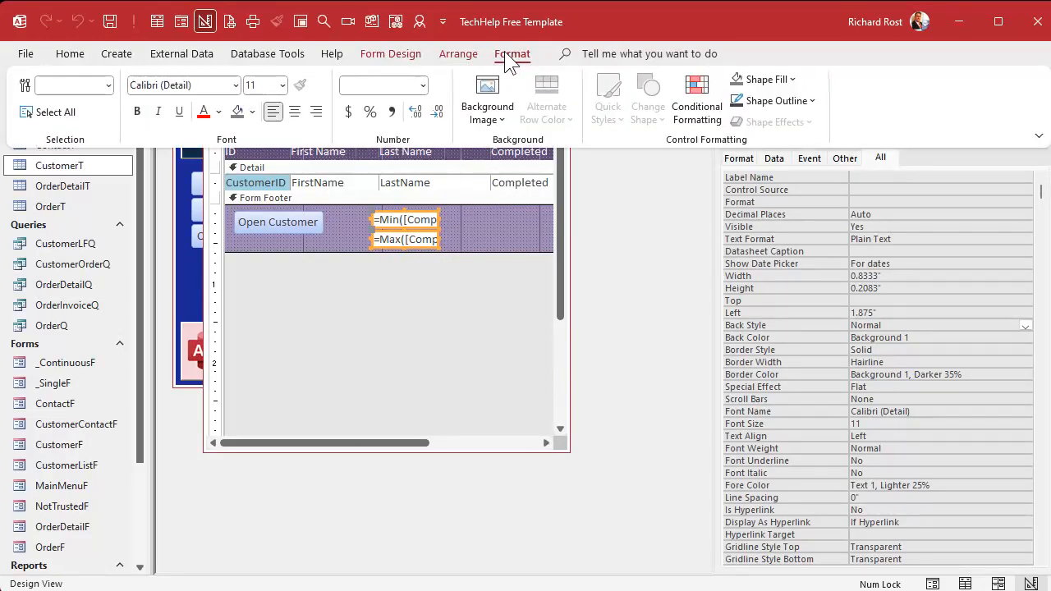
{"action": "left_click", "coordinate": [702, 109]}
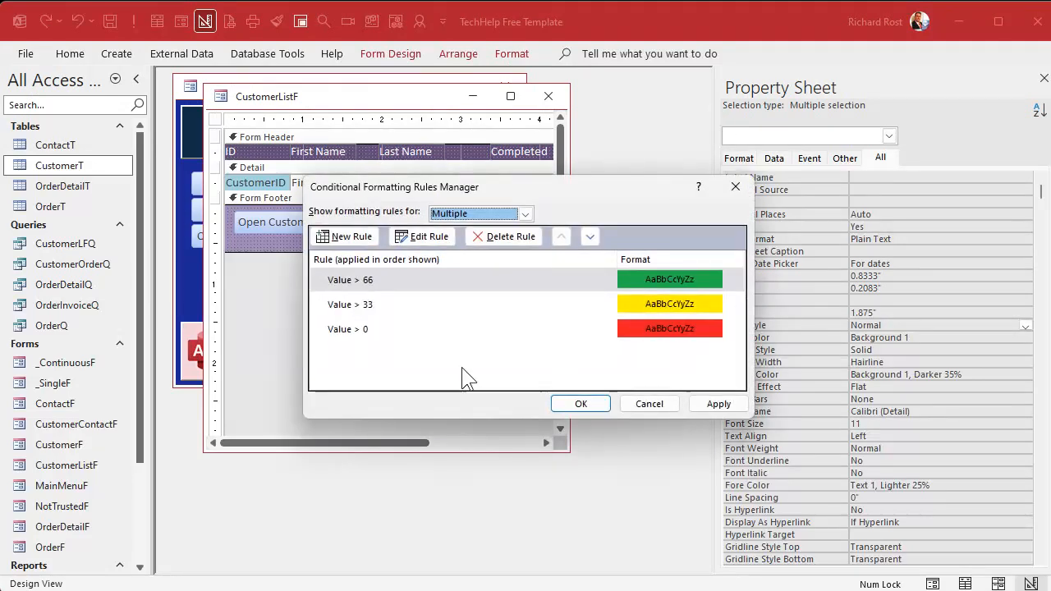
{"action": "left_click", "coordinate": [486, 241]}
{"action": "left_click", "coordinate": [486, 240]}
{"action": "left_click", "coordinate": [488, 242]}
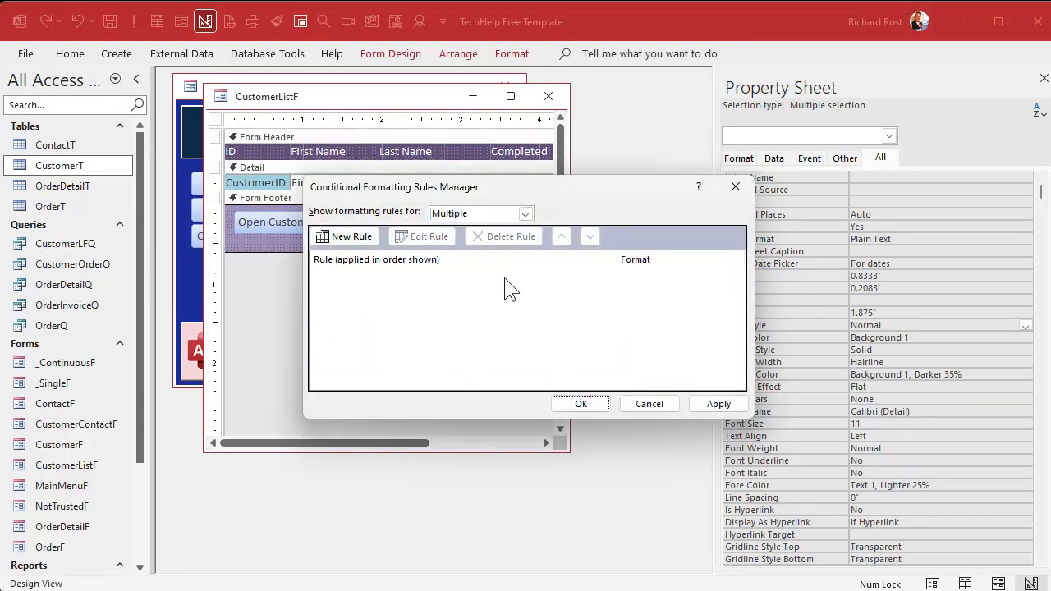
{"action": "left_click", "coordinate": [583, 405]}
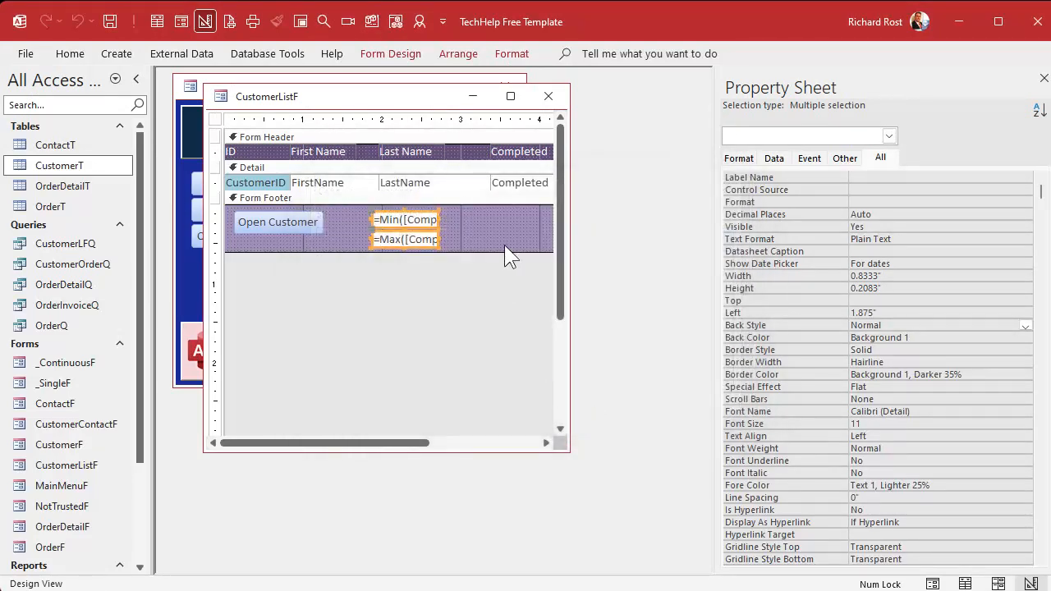
- Duplicate the MaxX text box and position the copy directly beneath it in the Form Footer
{"action": "left_click", "coordinate": [492, 240]}
{"action": "left_click", "coordinate": [422, 244]}
{"action": "key", "text": "ctrl+c"}
{"action": "key", "text": "ctrl+v"}
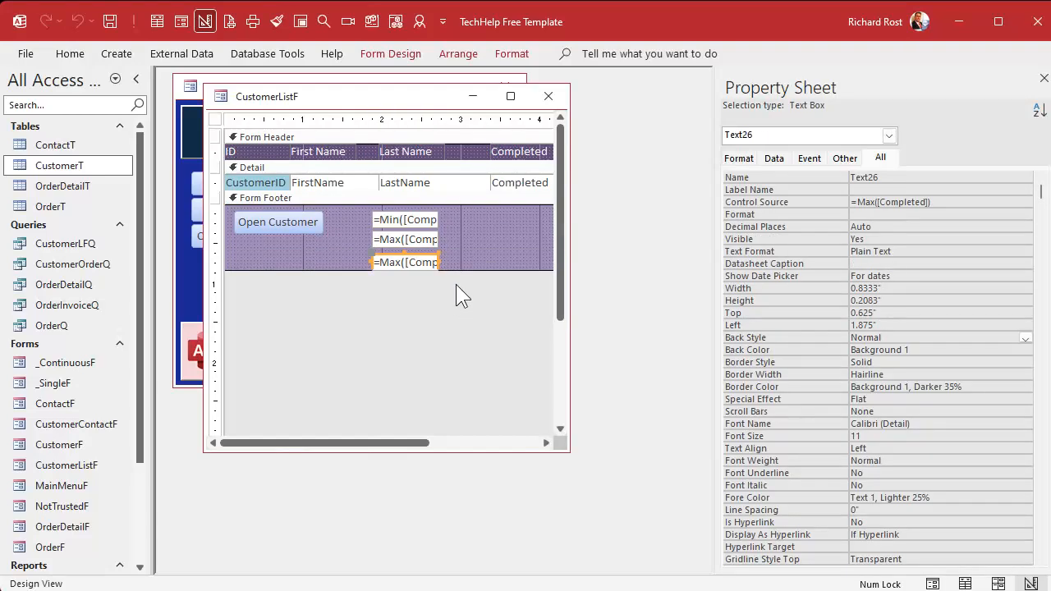
{"action": "left_click", "coordinate": [456, 242]}
{"action": "left_click_drag", "start_coordinate": [424, 264], "coordinate": [423, 259]}
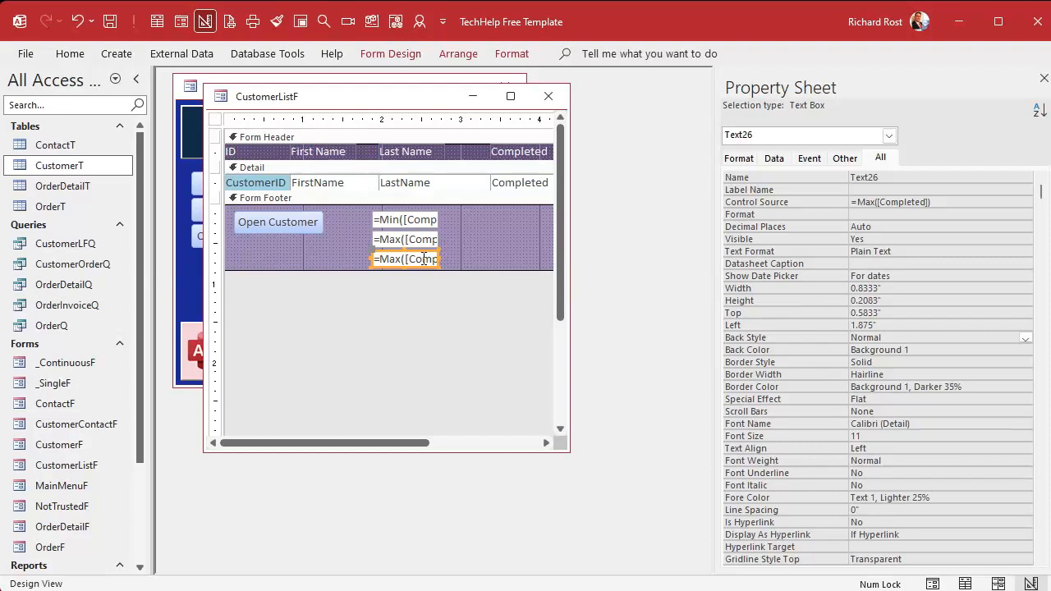
- Name the lowest footer text box Difference with control source =[MaxX]-[MinX], and reopen the Customer List form in Form View
{"action": "left_click", "coordinate": [780, 177]}
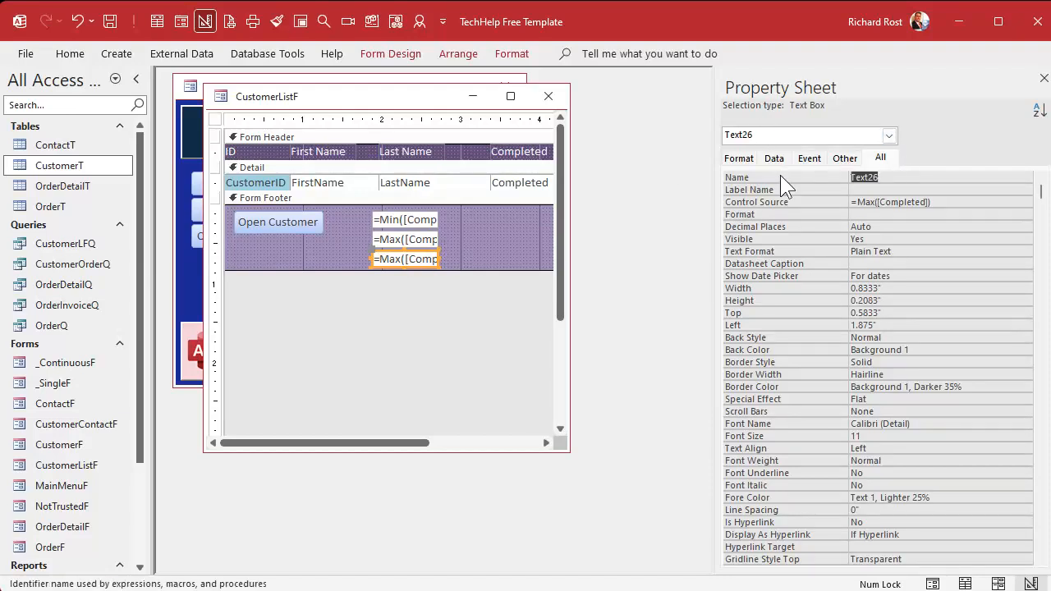
{"action": "type", "text": "Difference"}
{"action": "key", "text": "Return"}
{"action": "key", "text": "Return"}
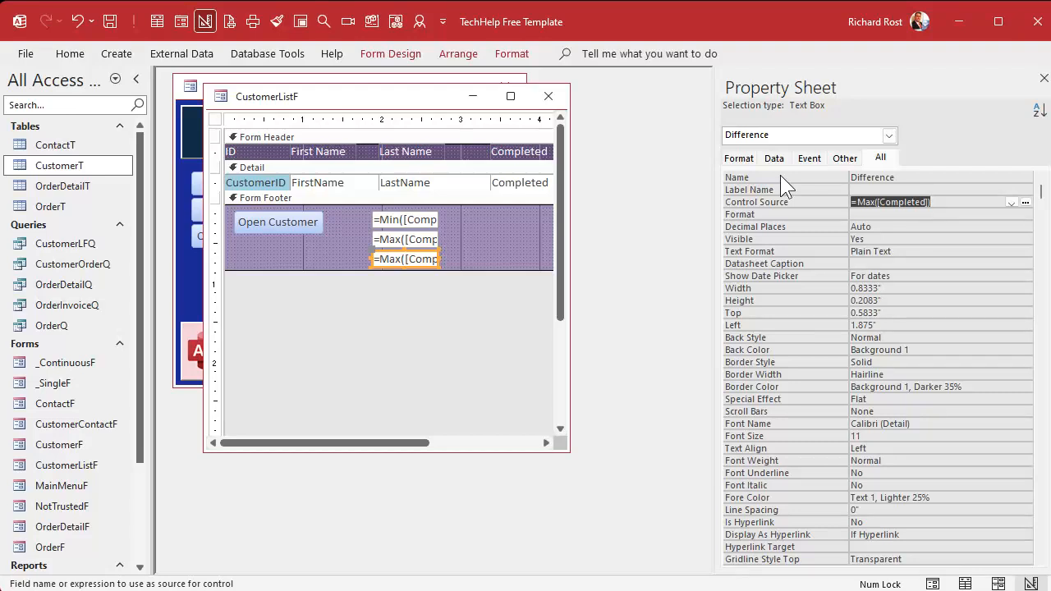
{"action": "type", "text": "="}
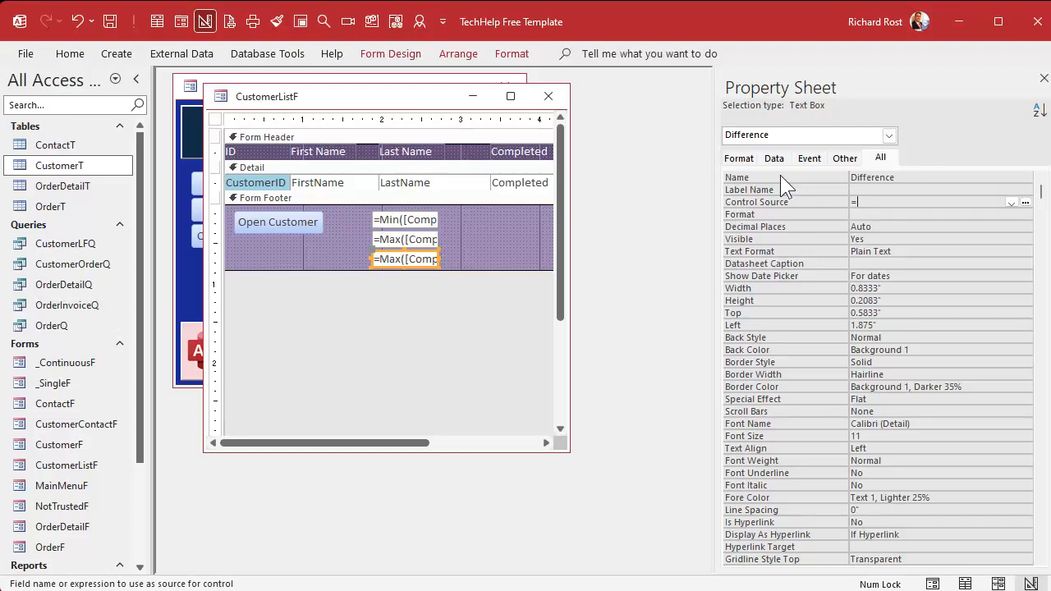
{"action": "type", "text": "Max(["}
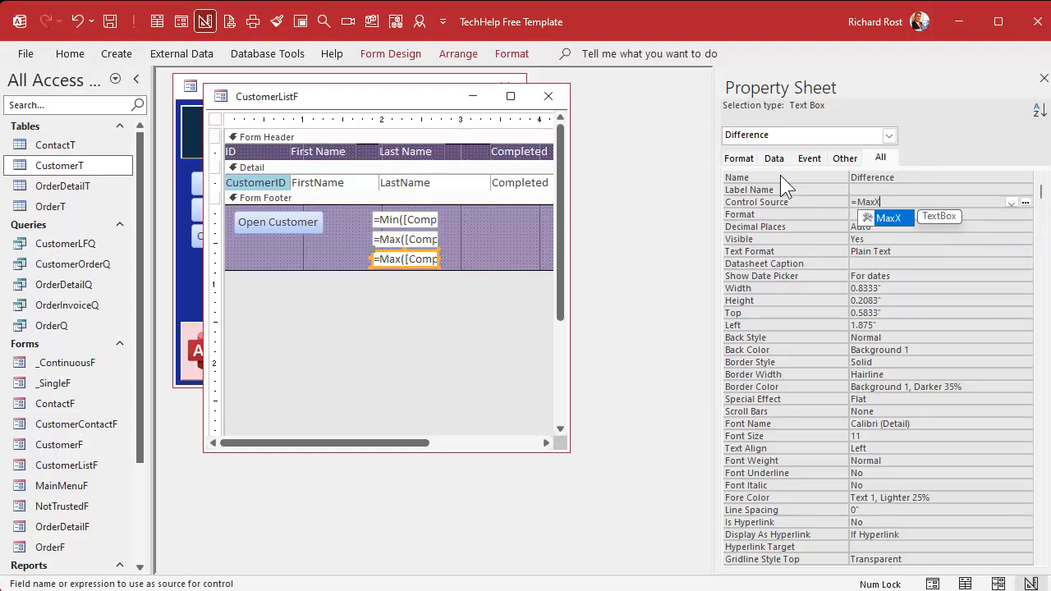
{"action": "type", "text": "MinX"}
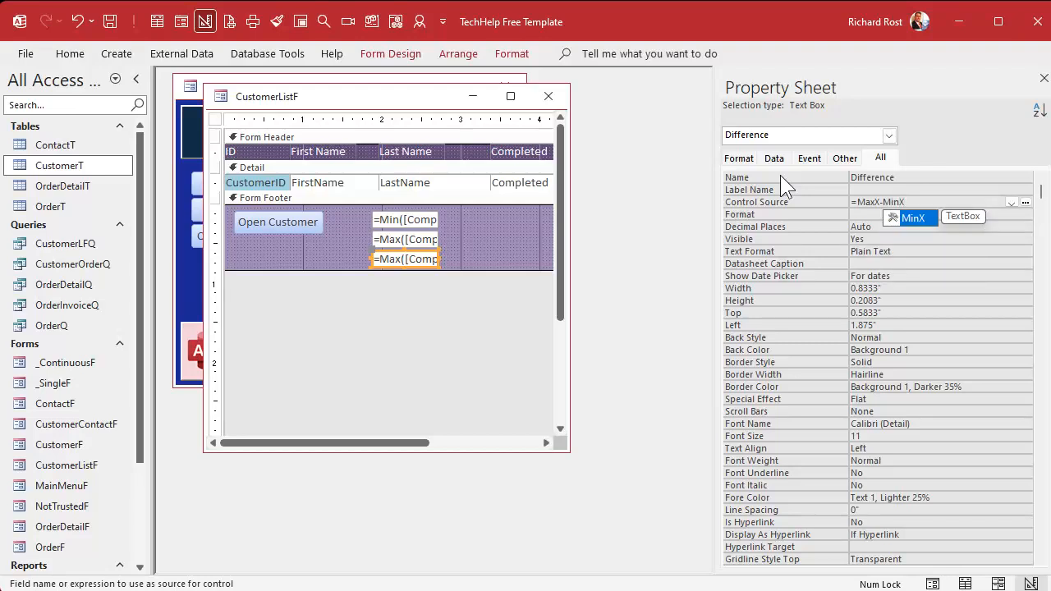
{"action": "key", "text": "Return"}
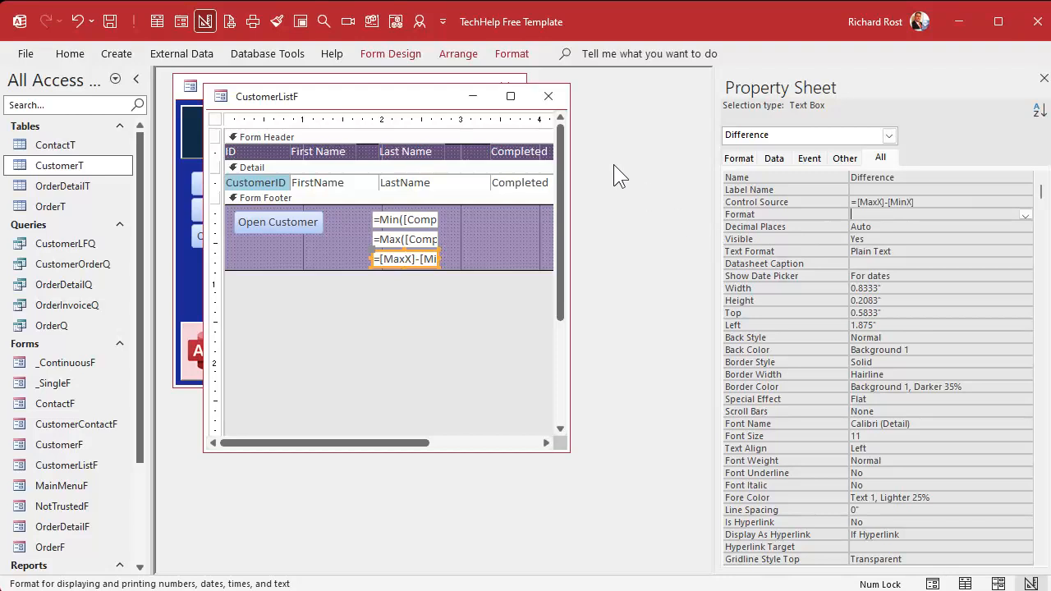
{"action": "left_click", "coordinate": [548, 96]}
{"action": "left_click", "coordinate": [246, 175]}
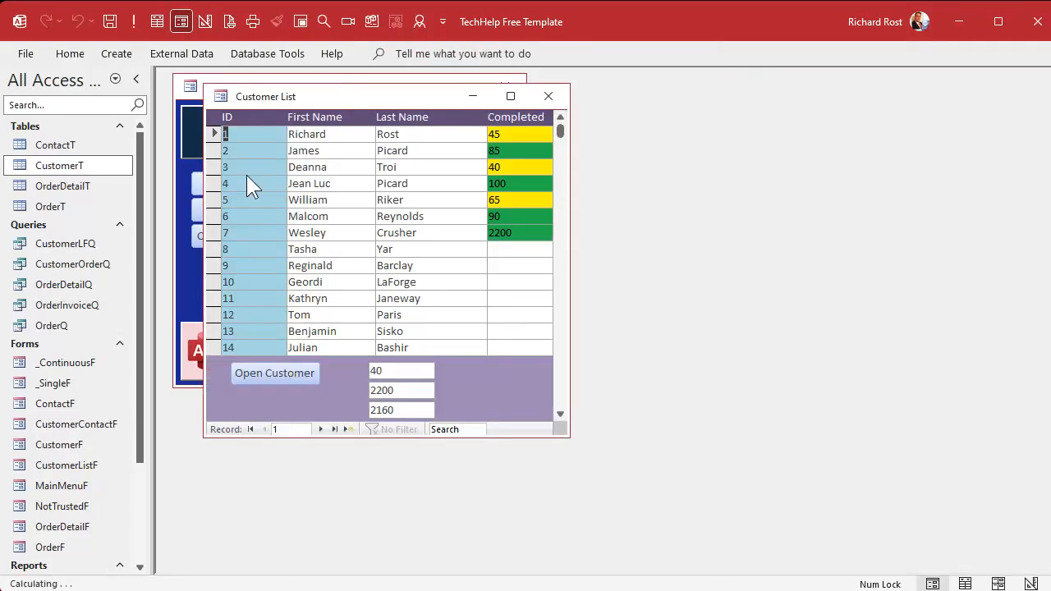
- Set the Completed value of customer 1 to 50
{"action": "double_click", "coordinate": [389, 369]}
{"action": "key", "text": "Tab"}
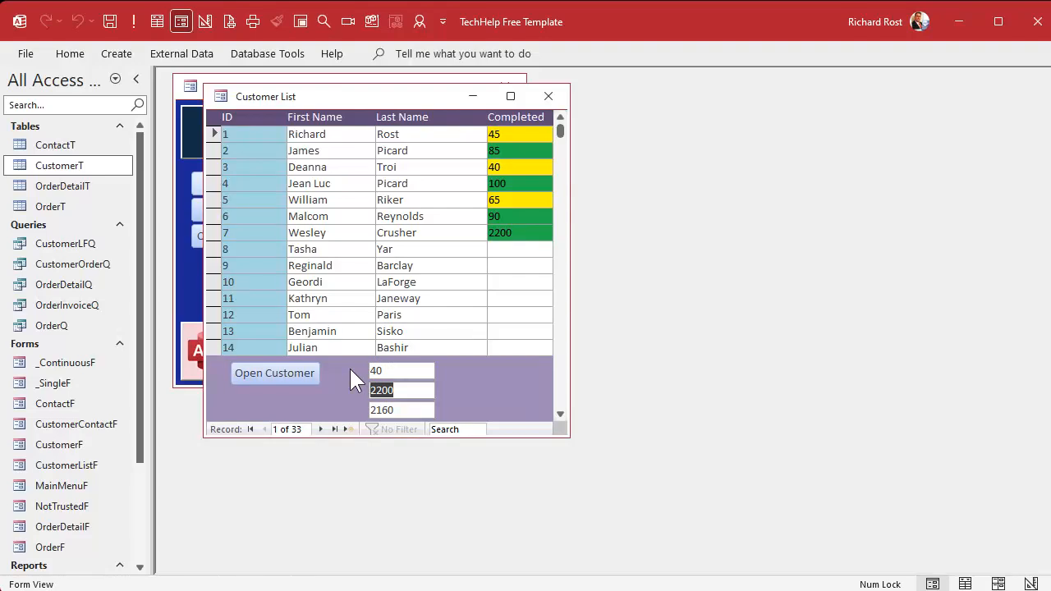
{"action": "left_click", "coordinate": [492, 134]}
{"action": "type", "text": "50"}
{"action": "key", "text": "Tab"}
{"action": "key", "text": "Tab"}
{"action": "key", "text": "Tab"}
{"action": "key", "text": "Tab"}
{"action": "key", "text": "Tab"}
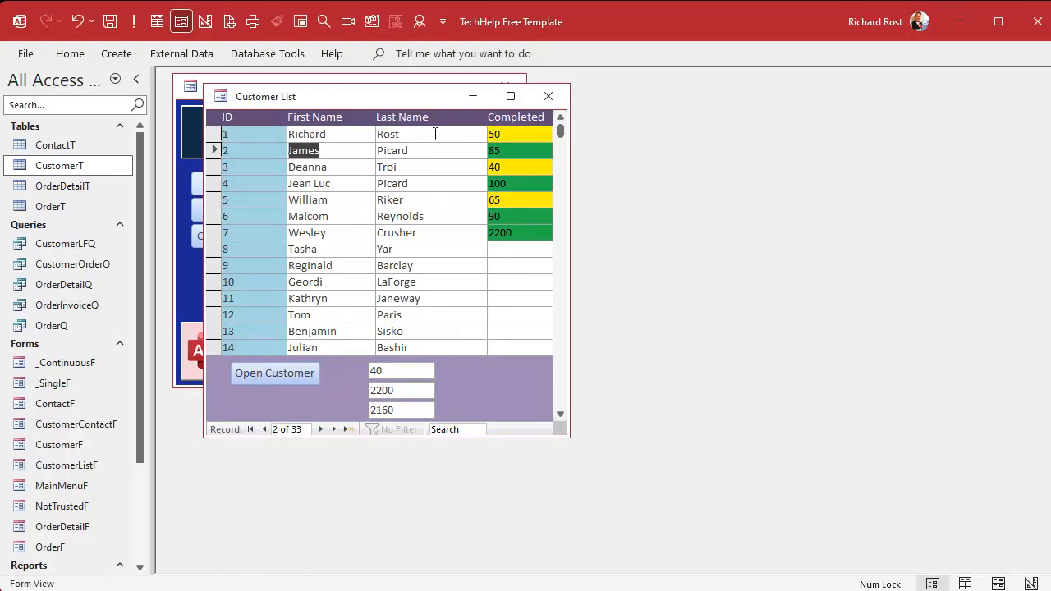
- Set the Completed value of customer 3 to 50
{"action": "key", "text": "Tab"}
{"action": "key", "text": "Tab"}
{"action": "key", "text": "Tab"}
{"action": "type", "text": "50"}
{"action": "key", "text": "Tab"}
{"action": "key", "text": "Tab"}
{"action": "key", "text": "Tab"}
{"action": "key", "text": "Tab"}
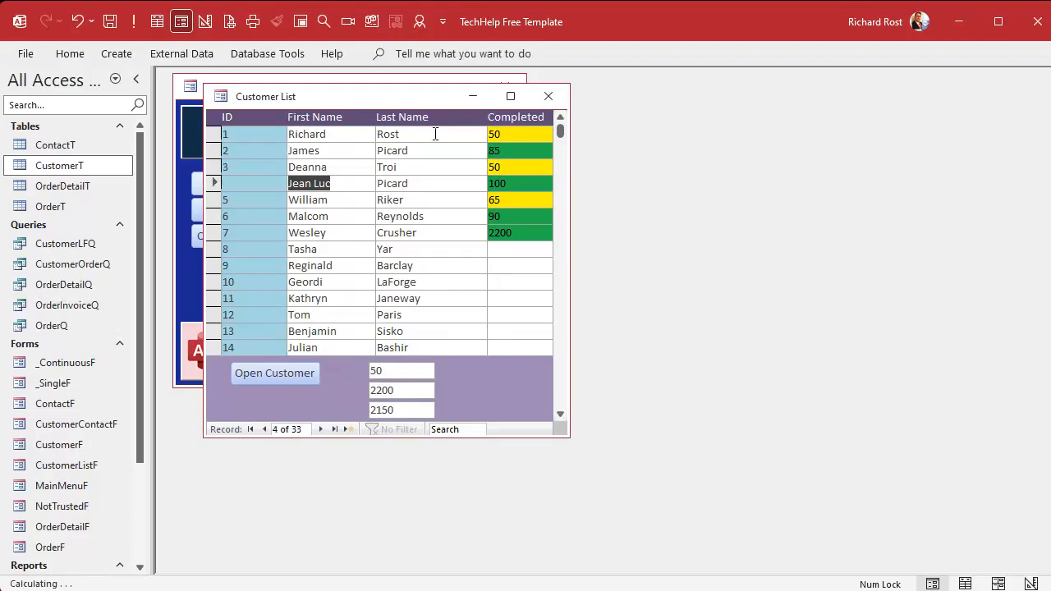
- Set the Completed value of customer 7 to 300
{"action": "key", "text": "Tab"}
{"action": "left_click_drag", "start_coordinate": [517, 233], "coordinate": [458, 223]}
{"action": "type", "text": "300"}
{"action": "key", "text": "Tab"}
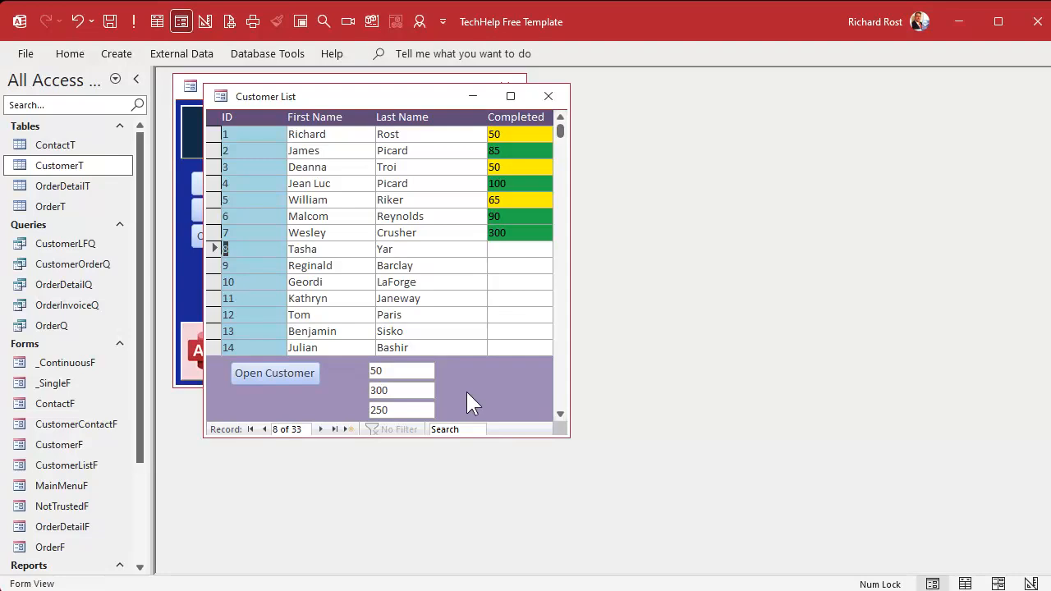
- Switch the Customer List form to Design View and widen its window
{"action": "right_click", "coordinate": [387, 96]}
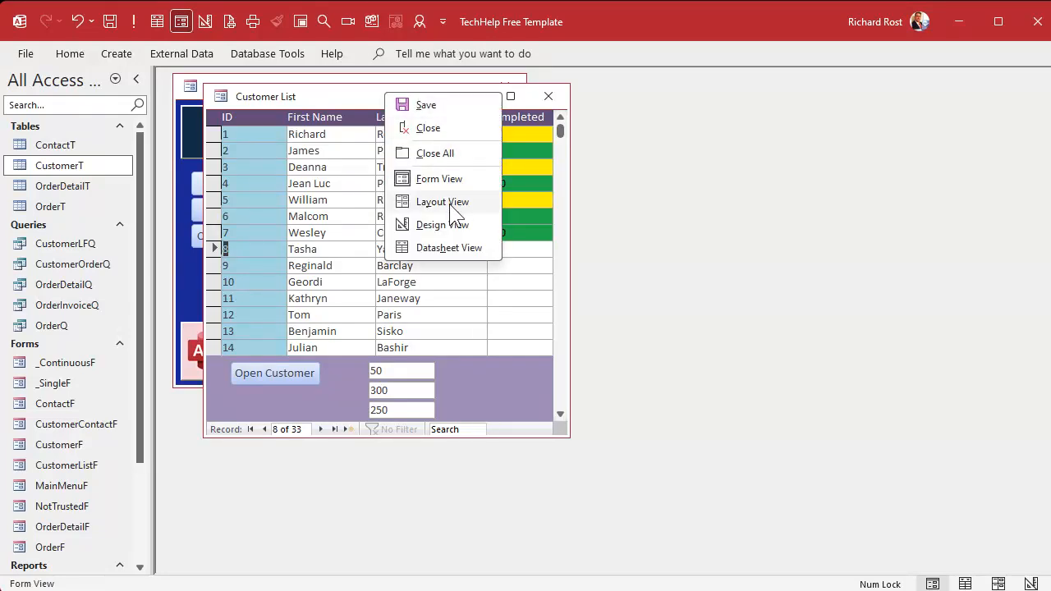
{"action": "left_click", "coordinate": [449, 223]}
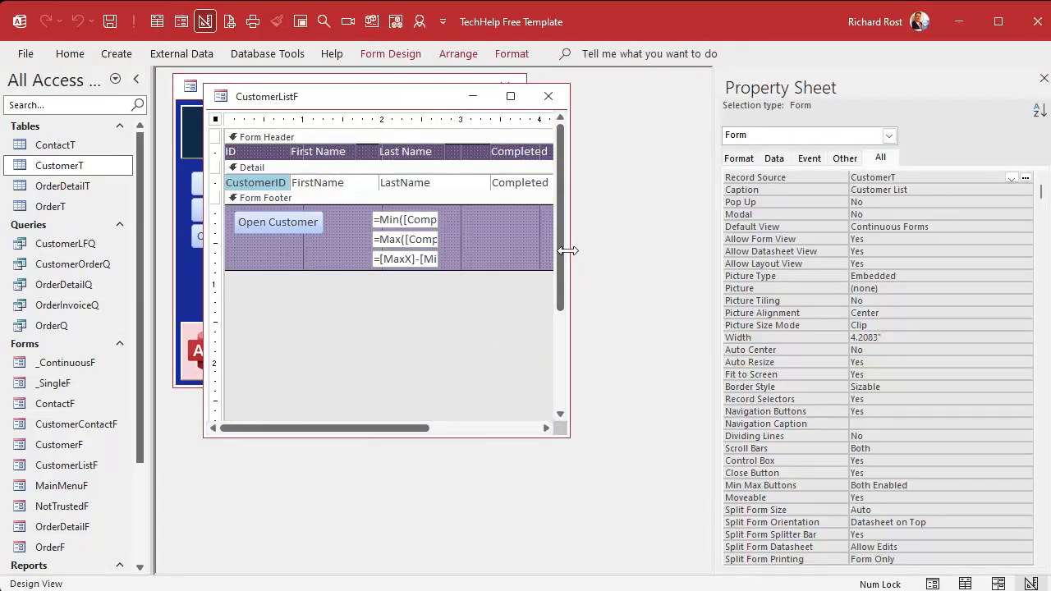
{"action": "left_click_drag", "start_coordinate": [570, 254], "coordinate": [637, 244]}
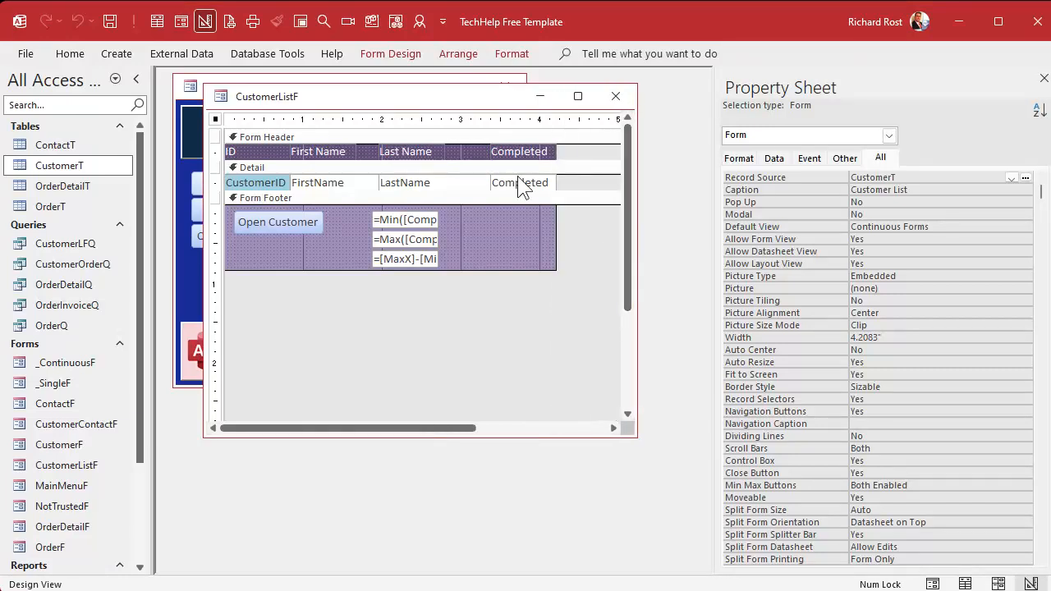
- Duplicate the Difference text box and place the copy immediately right of the MinX text box in the Form Footer
{"action": "left_click", "coordinate": [422, 259]}
{"action": "key", "text": "ctrl+c"}
{"action": "key", "text": "ctrl+v"}
{"action": "left_click", "coordinate": [444, 269]}
{"action": "left_click_drag", "start_coordinate": [423, 281], "coordinate": [494, 220]}
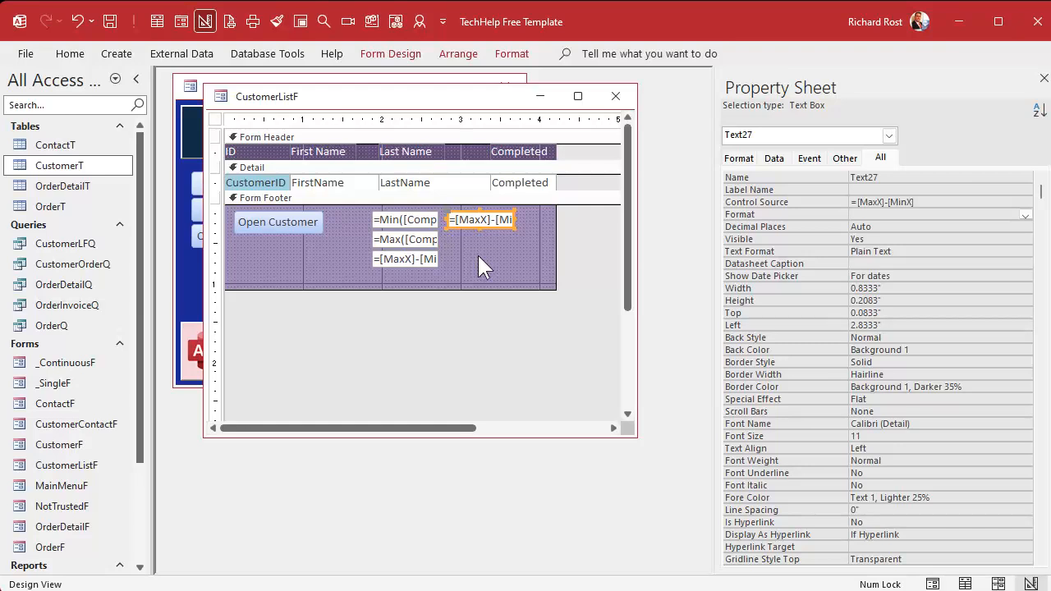
{"action": "left_click", "coordinate": [479, 256]}
- Name the text box beside MinX in the Form Footer Level1
{"action": "left_click", "coordinate": [474, 220]}
{"action": "left_click", "coordinate": [823, 203]}
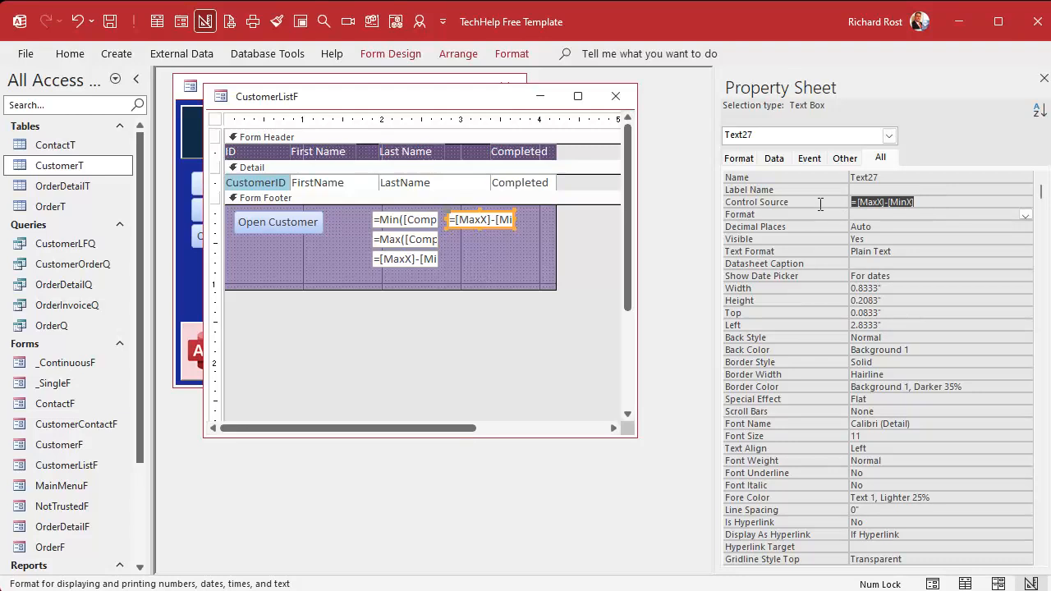
{"action": "left_click", "coordinate": [824, 178]}
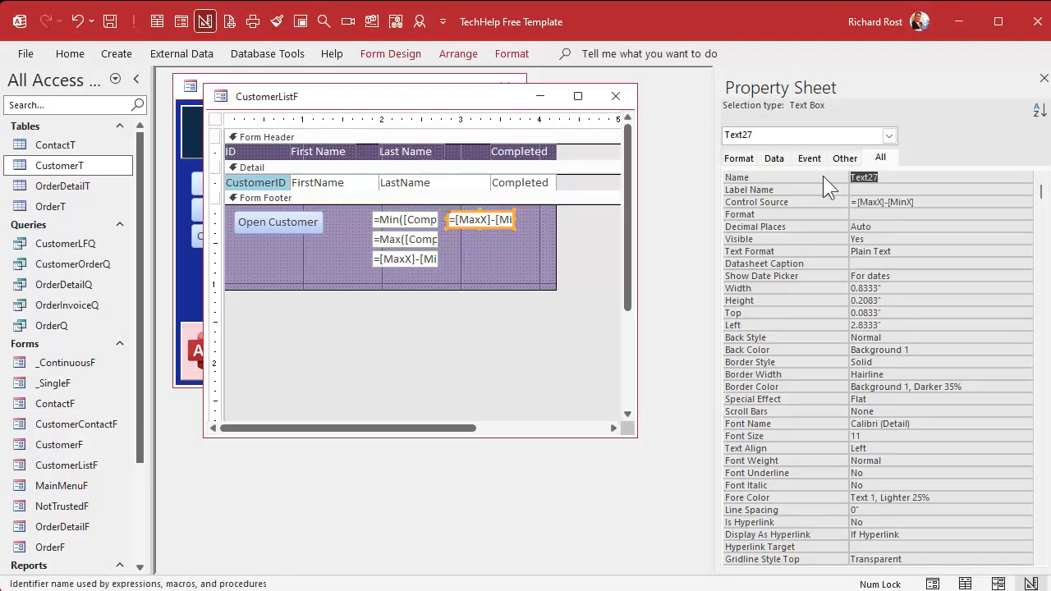
{"action": "type", "text": "Level1"}
{"action": "key", "text": "Down"}
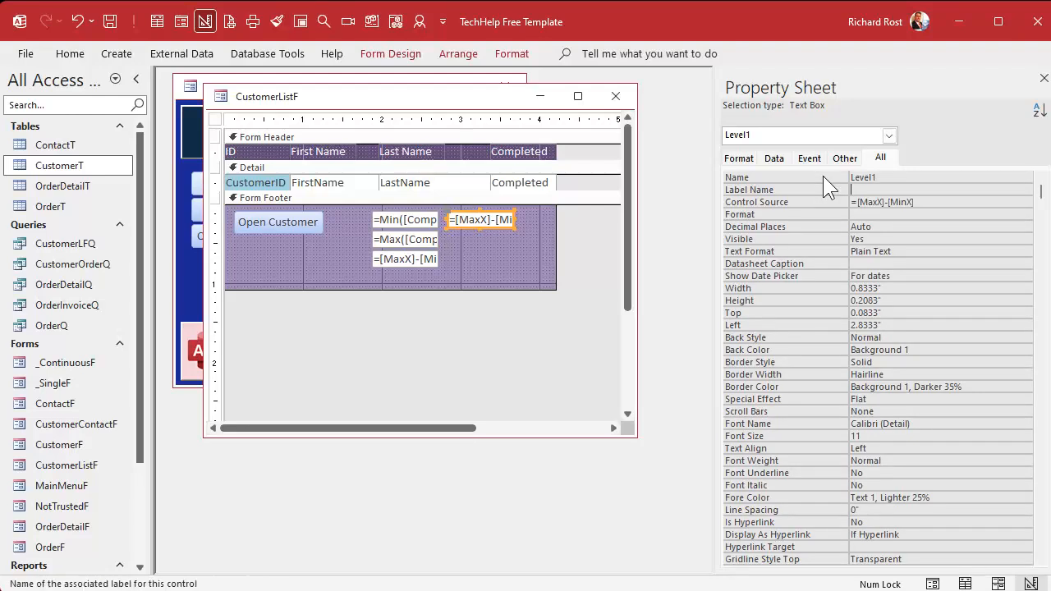
- Set the Level1 text box's control source to =INT(Difference*.33)+MinX
{"action": "key", "text": "Down"}
{"action": "key", "text": "shift+F2"}
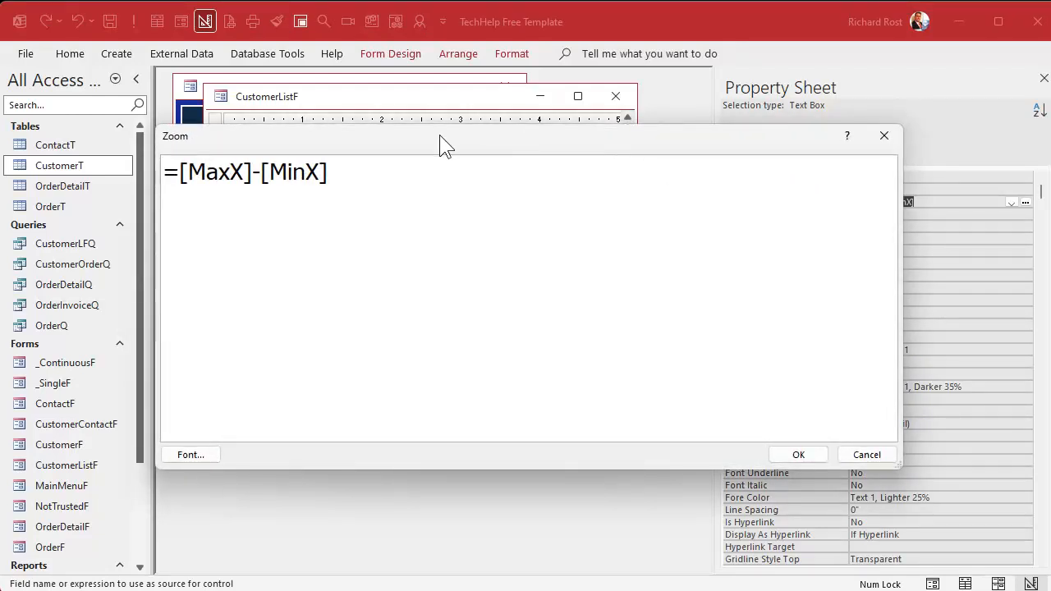
{"action": "left_click_drag", "start_coordinate": [328, 172], "coordinate": [179, 179]}
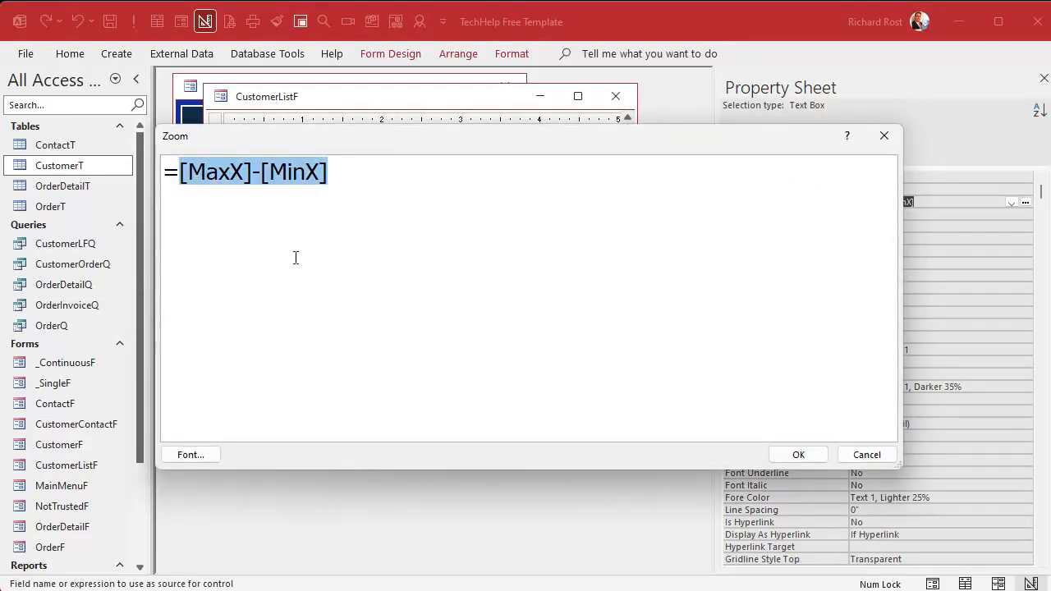
{"action": "key", "text": "Delete"}
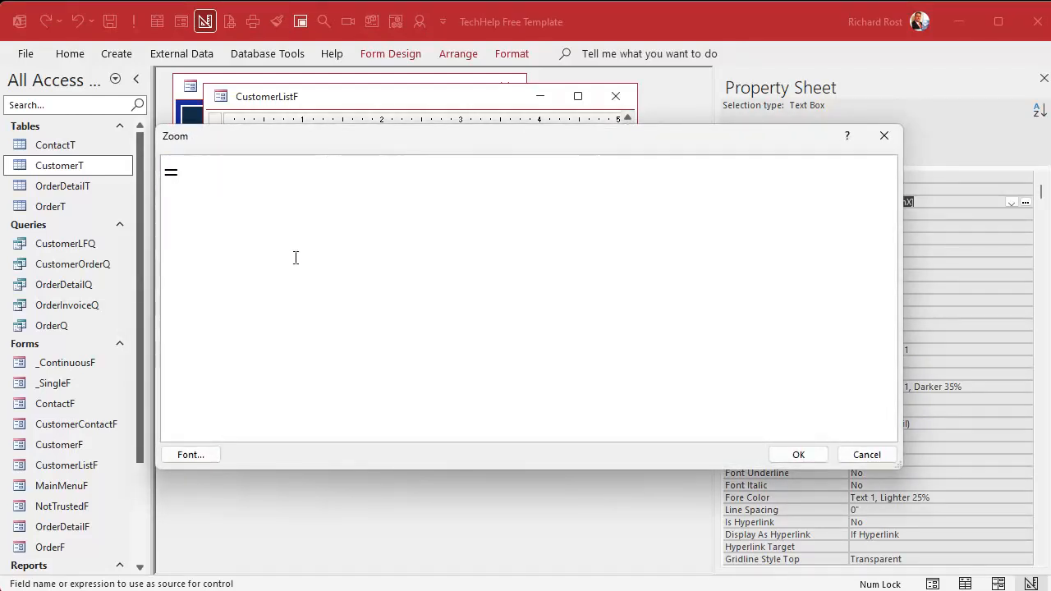
{"action": "type", "text": "Diff"}
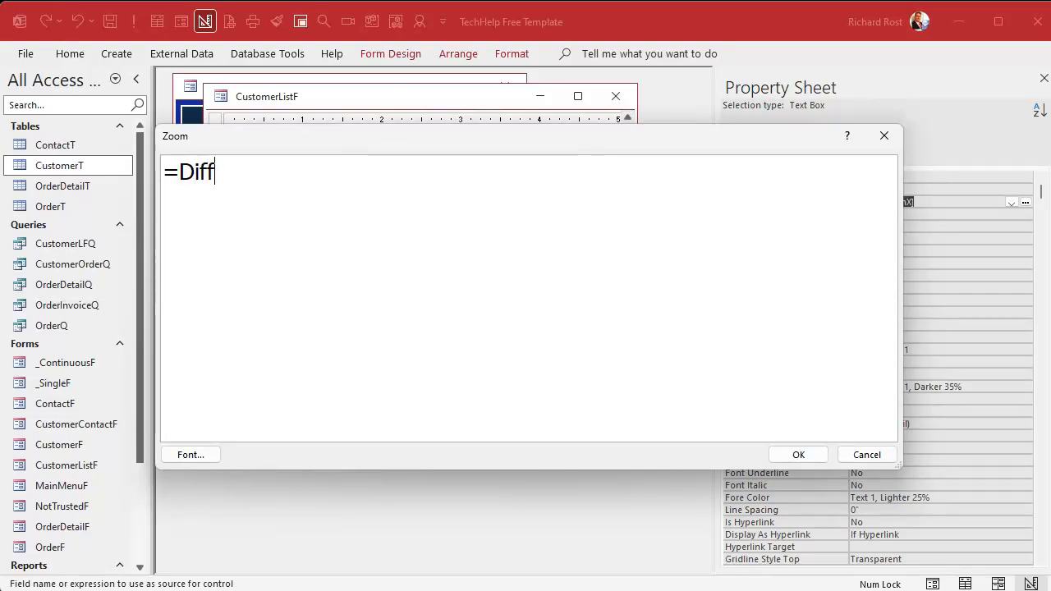
{"action": "type", "text": "erence*.33"}
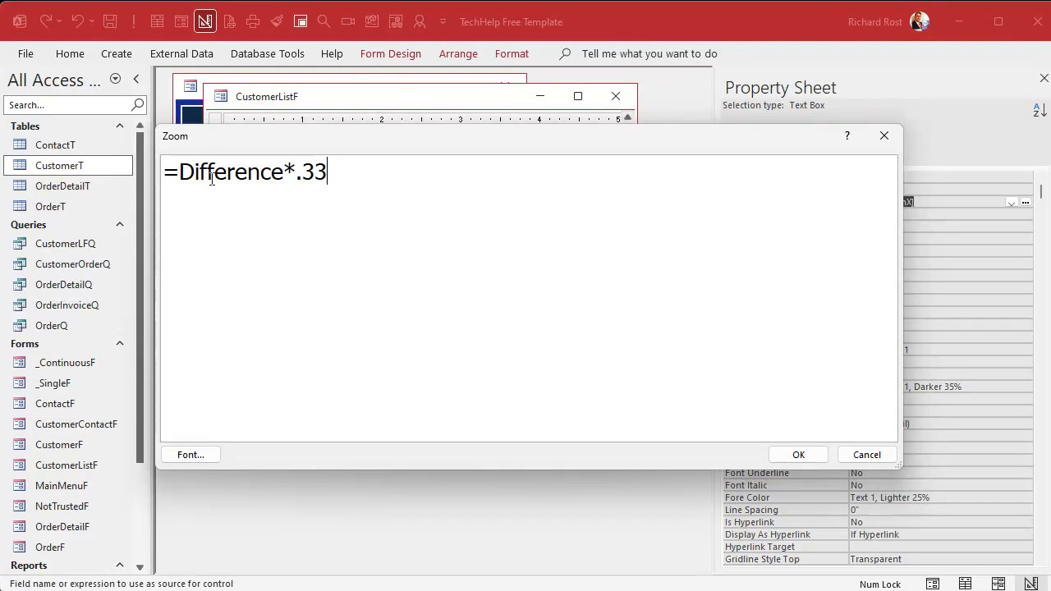
{"action": "type", "text": "INT("}
{"action": "key", "text": "End"}
{"action": "type", "text": ")"}
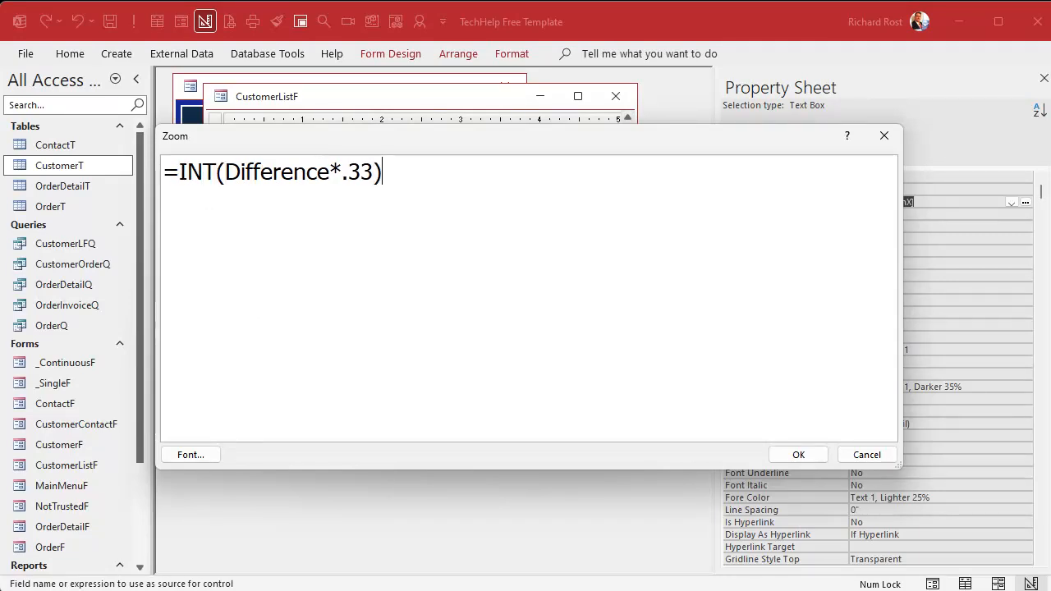
{"action": "type", "text": "+MinX"}
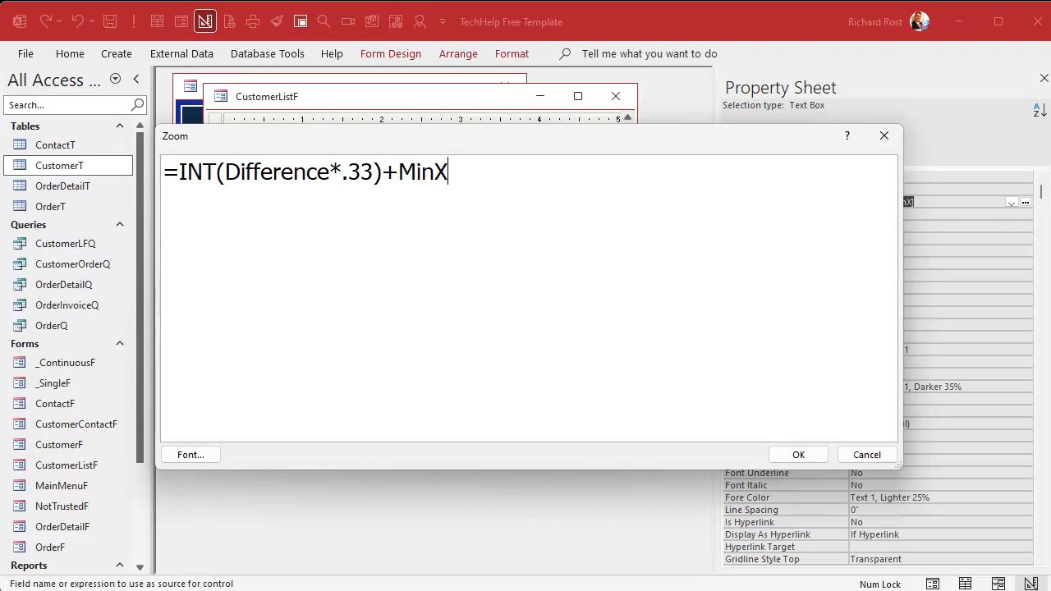
{"action": "left_click_drag", "start_coordinate": [448, 170], "coordinate": [114, 177]}
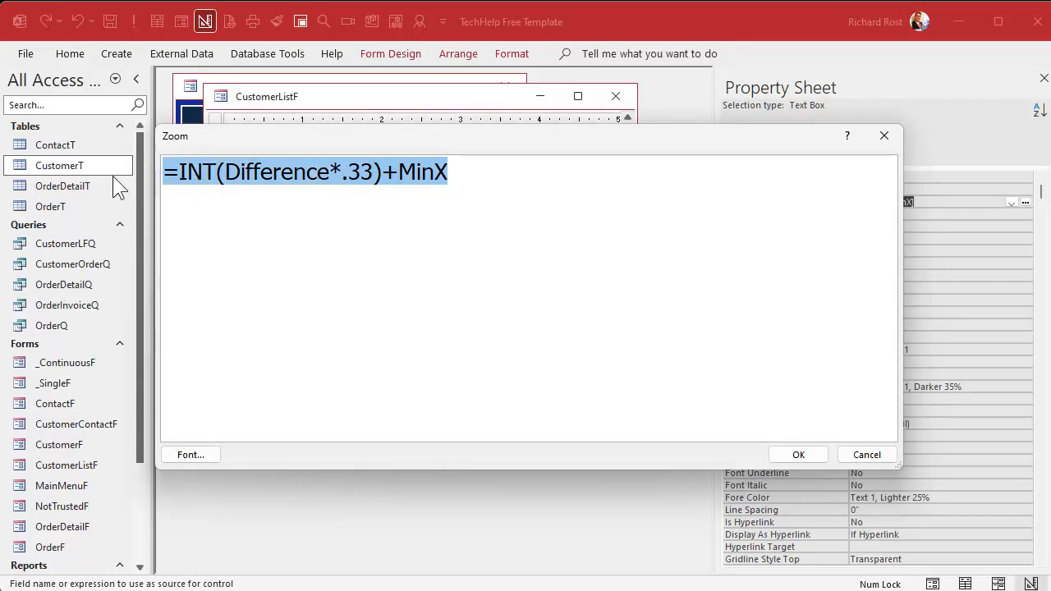
{"action": "left_click", "coordinate": [798, 455]}
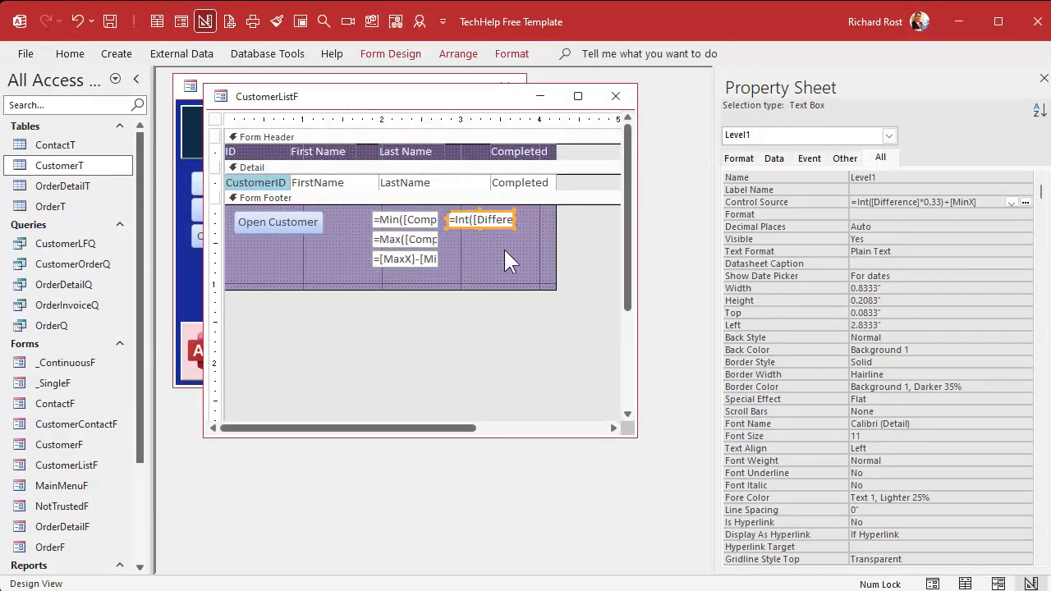
- Duplicate the Level1 text box, place the copy directly beneath it in the Form Footer and name it Level2
{"action": "key", "text": "ctrl+c"}
{"action": "key", "text": "ctrl+v"}
{"action": "left_click", "coordinate": [479, 272]}
{"action": "left_click", "coordinate": [473, 244]}
{"action": "left_click_drag", "start_coordinate": [472, 244], "coordinate": [471, 241]}
{"action": "left_click", "coordinate": [813, 176]}
{"action": "type", "text": "Level2"}
{"action": "key", "text": "Tab"}
- Change the multiplier in Level2's control source expression to 0.67
{"action": "left_click", "coordinate": [933, 204]}
{"action": "key", "text": "shift+F2"}
{"action": "left_click", "coordinate": [373, 171]}
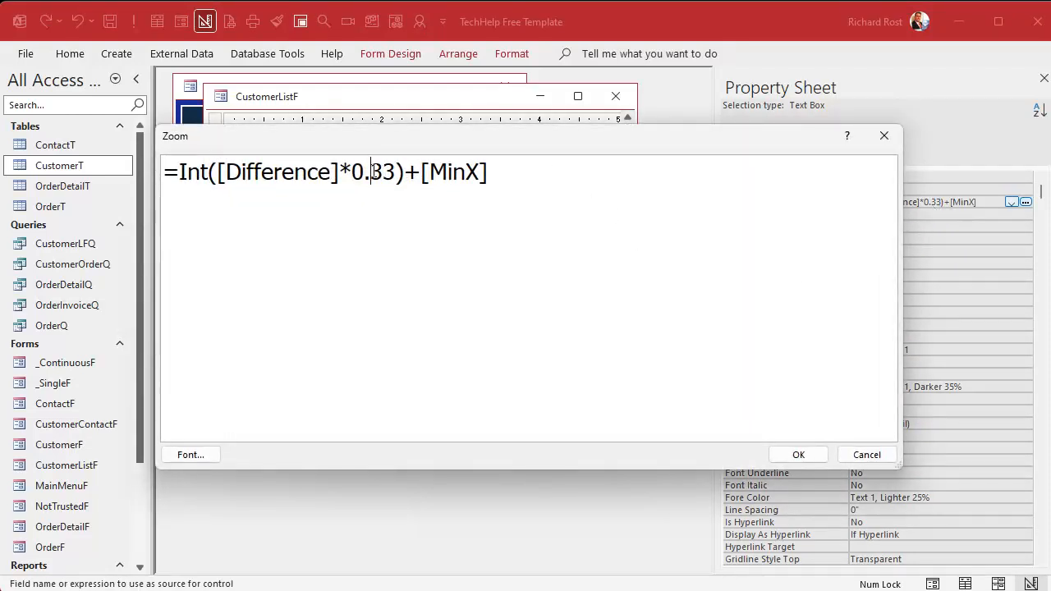
{"action": "left_click_drag", "start_coordinate": [373, 171], "coordinate": [399, 171]}
{"action": "type", "text": "67"}
{"action": "left_click", "coordinate": [790, 452]}
{"action": "left_click", "coordinate": [481, 274]}
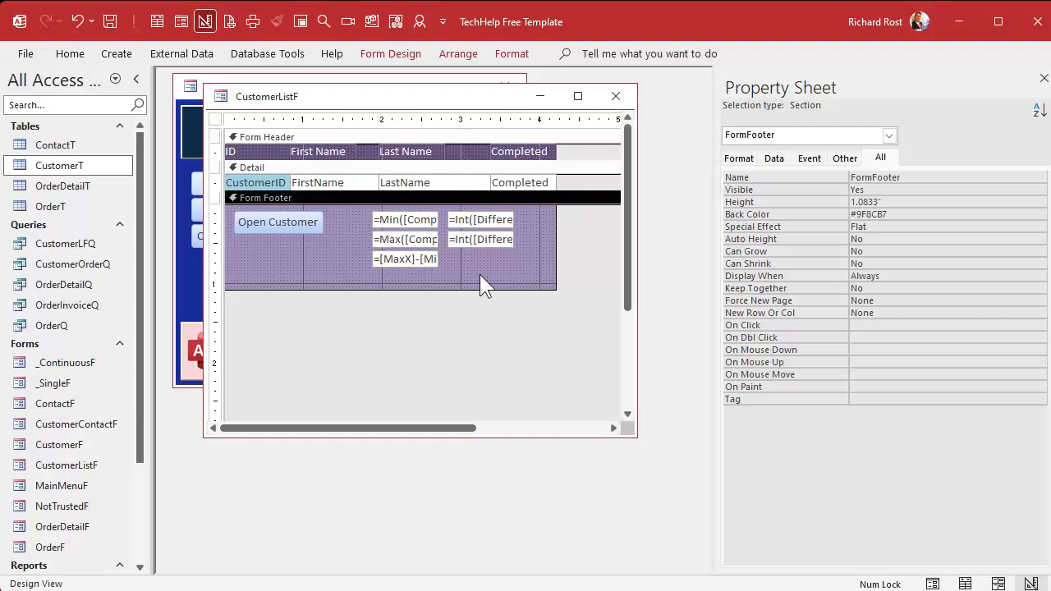
{"action": "left_click", "coordinate": [484, 222]}
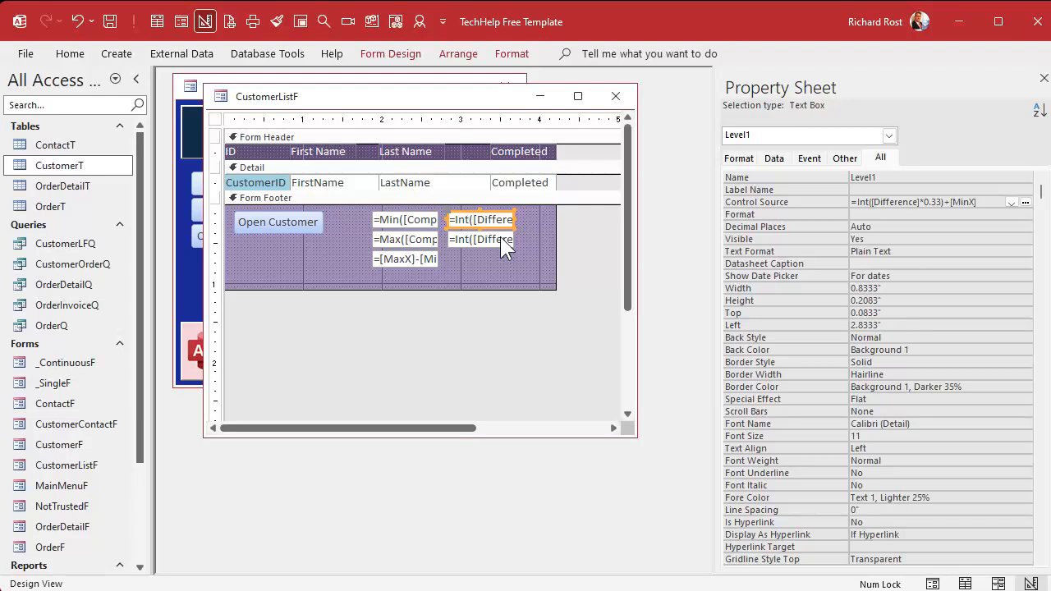
{"action": "left_click", "coordinate": [496, 250]}
{"action": "left_click", "coordinate": [485, 227]}
{"action": "left_click", "coordinate": [486, 222]}
{"action": "left_click", "coordinate": [485, 236]}
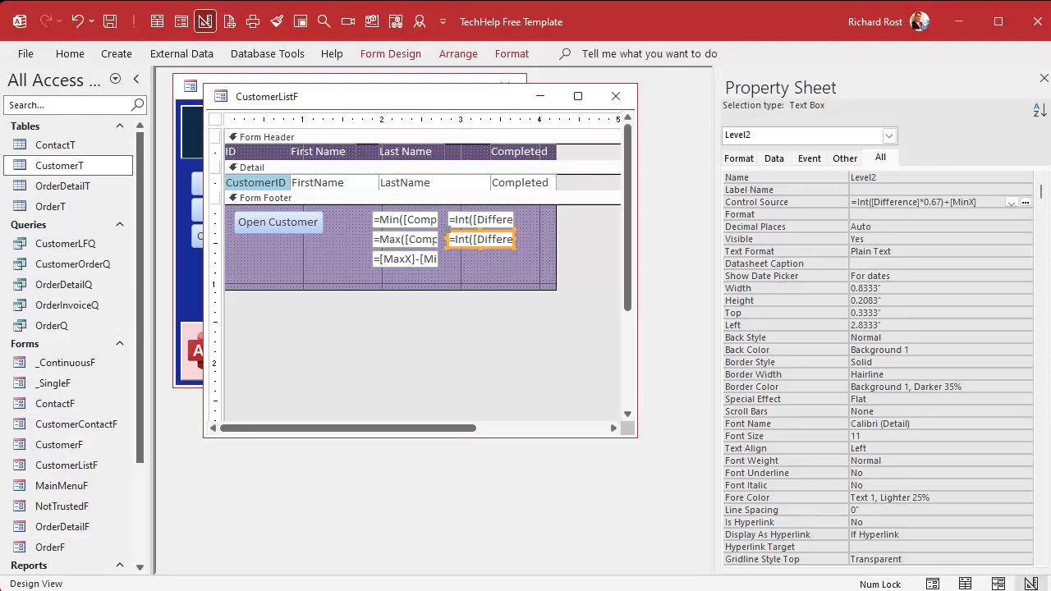
- Edit the green conditional formatting rule of the Completed field so it applies to values greater than [Level2]
{"action": "left_click", "coordinate": [513, 183]}
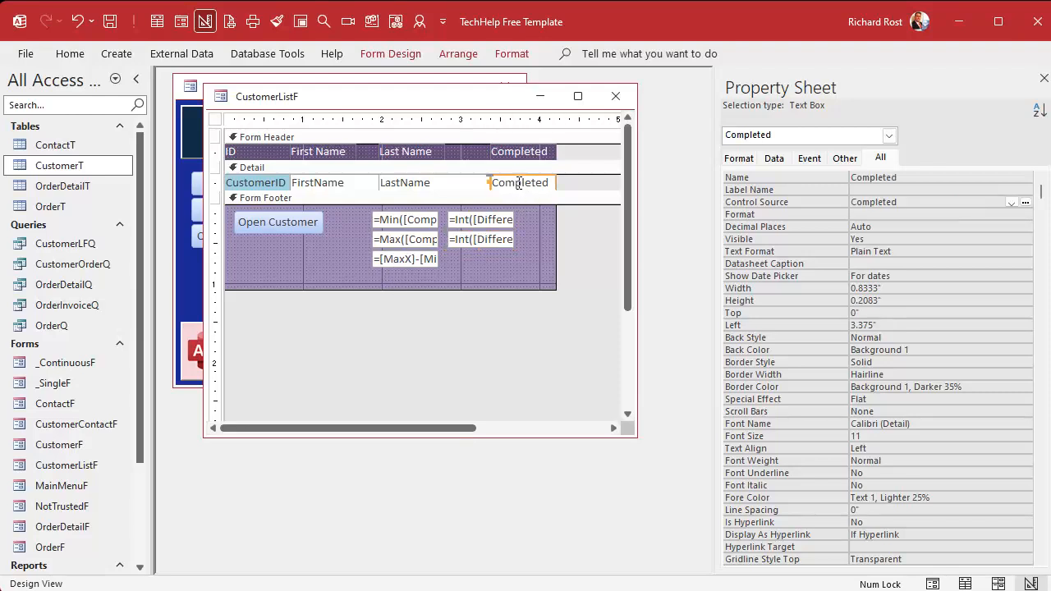
{"action": "left_click", "coordinate": [511, 54]}
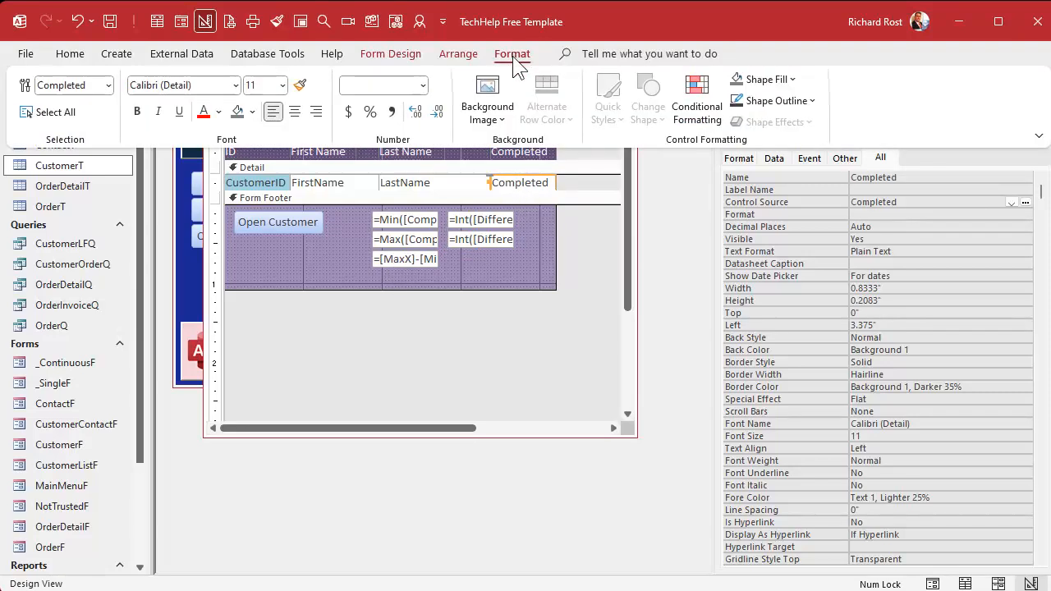
{"action": "left_click", "coordinate": [696, 95]}
{"action": "left_click", "coordinate": [406, 279]}
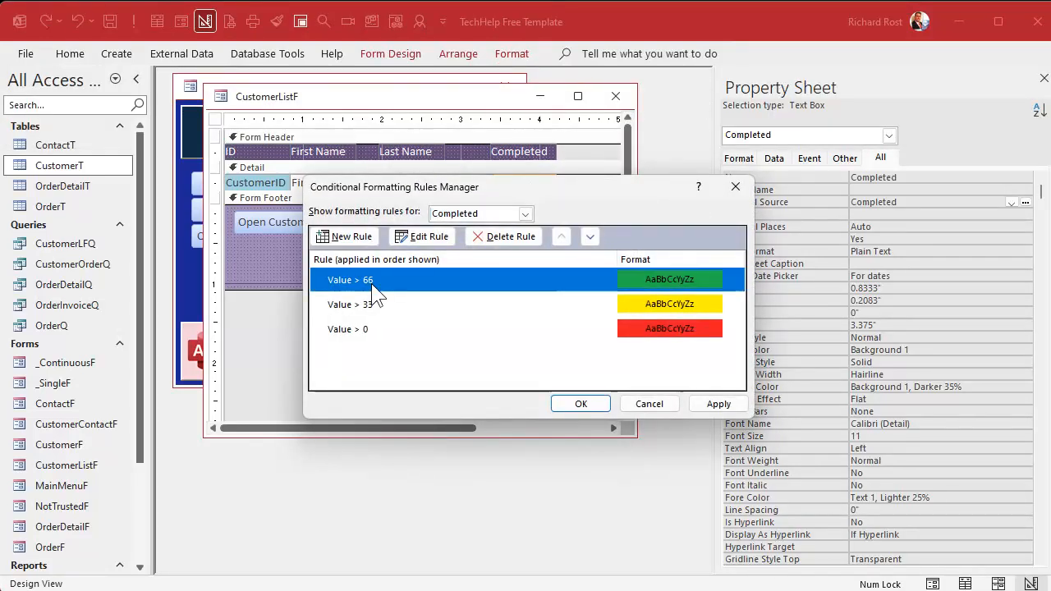
{"action": "double_click", "coordinate": [381, 278]}
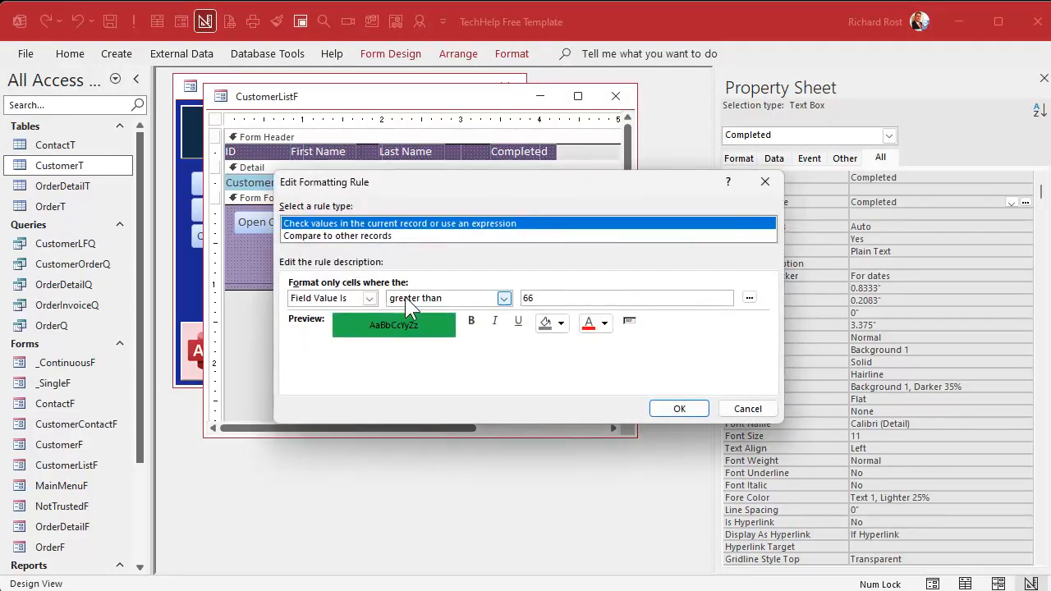
{"action": "double_click", "coordinate": [537, 298]}
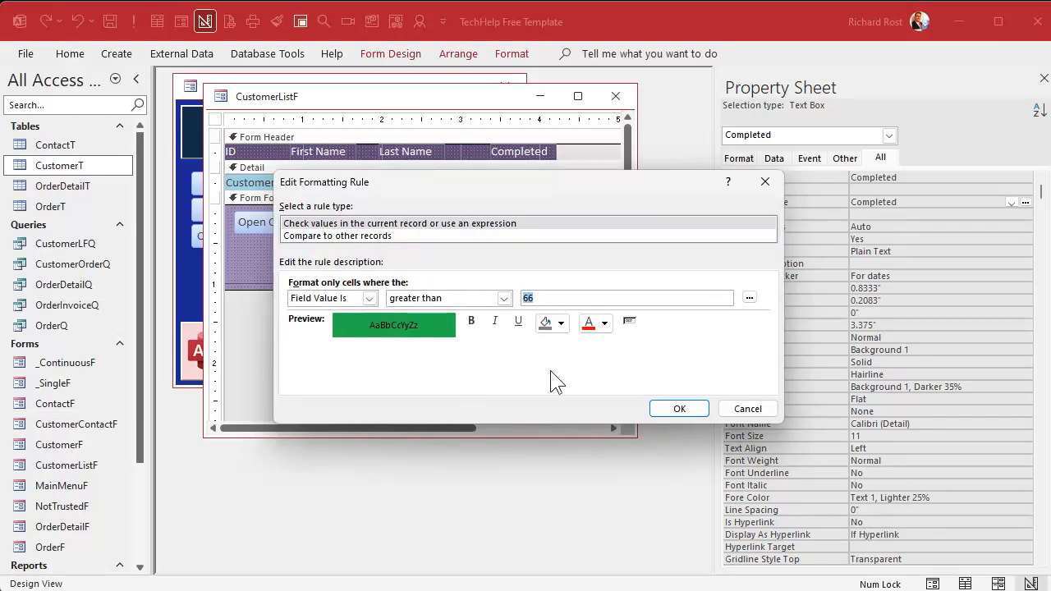
{"action": "type", "text": "[Level2]"}
{"action": "left_click", "coordinate": [679, 408]}
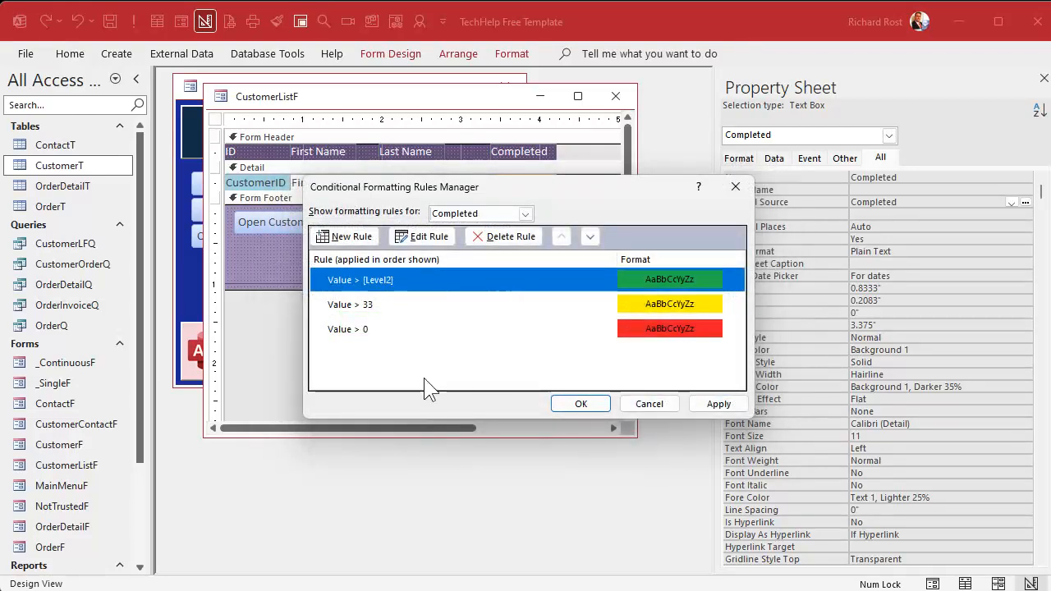
- Change the yellow formatting rule's threshold to greater than [Level1]
{"action": "double_click", "coordinate": [378, 302]}
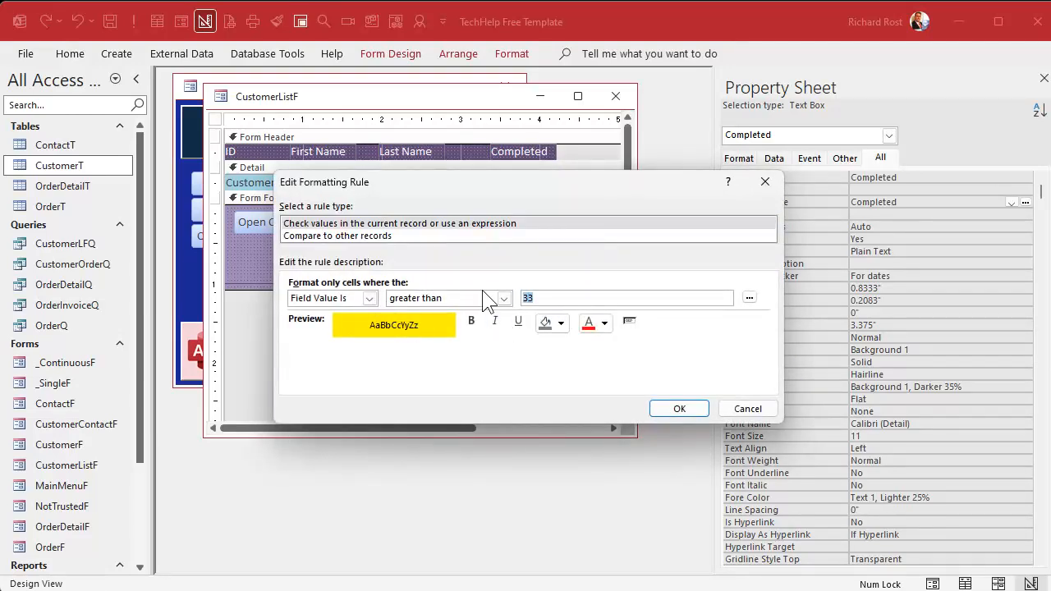
{"action": "type", "text": "[Level1]"}
{"action": "left_click", "coordinate": [673, 405]}
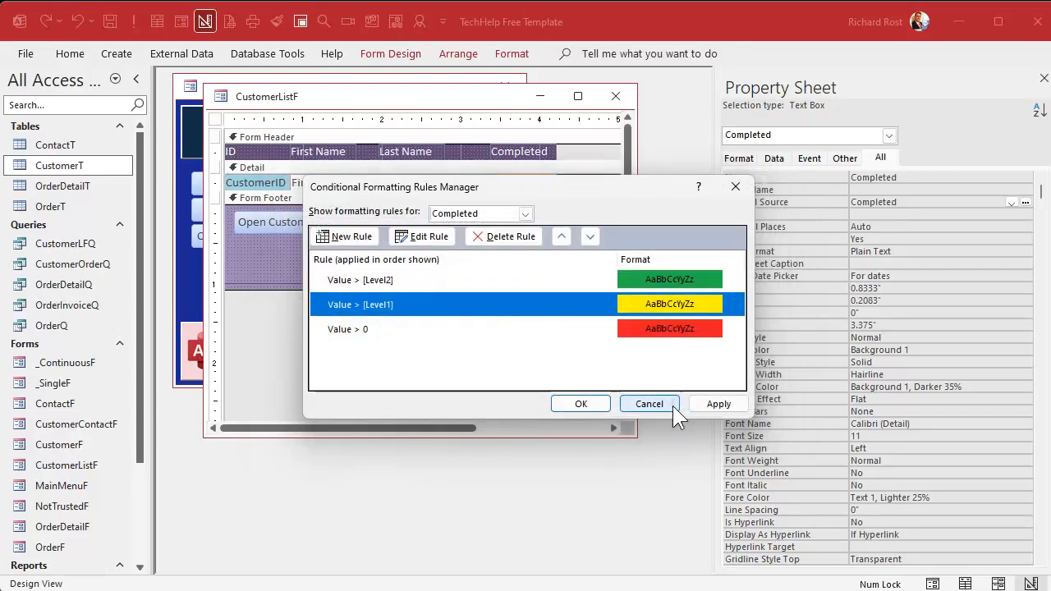
- Set the red formatting rule to greater than or equal to [MinX] and apply the Completed field's rules
{"action": "double_click", "coordinate": [365, 326]}
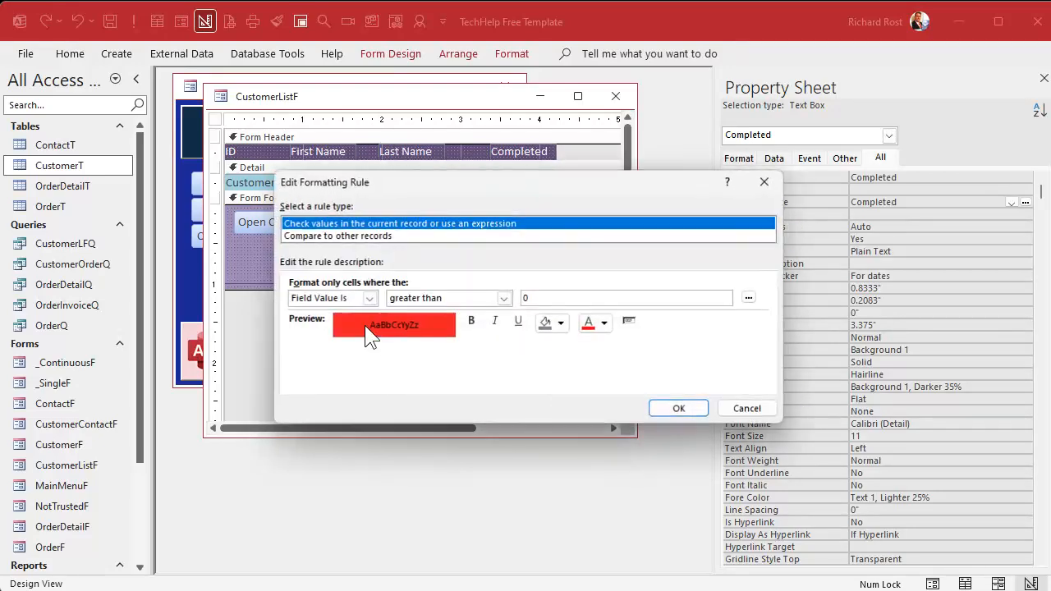
{"action": "left_click", "coordinate": [503, 298]}
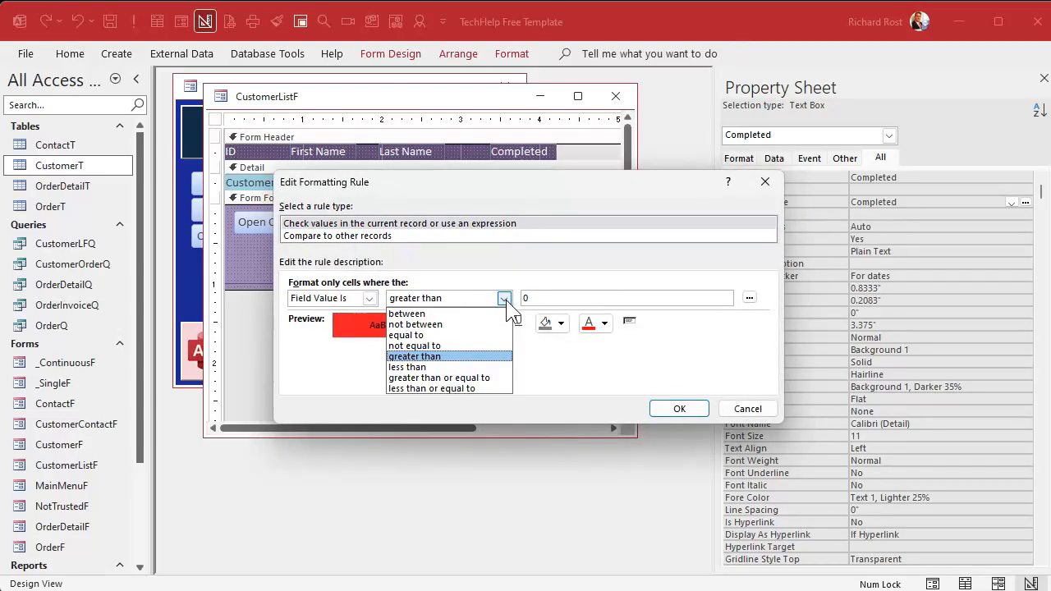
{"action": "left_click", "coordinate": [491, 377]}
{"action": "key", "text": "Tab"}
{"action": "type", "text": "[MinX]"}
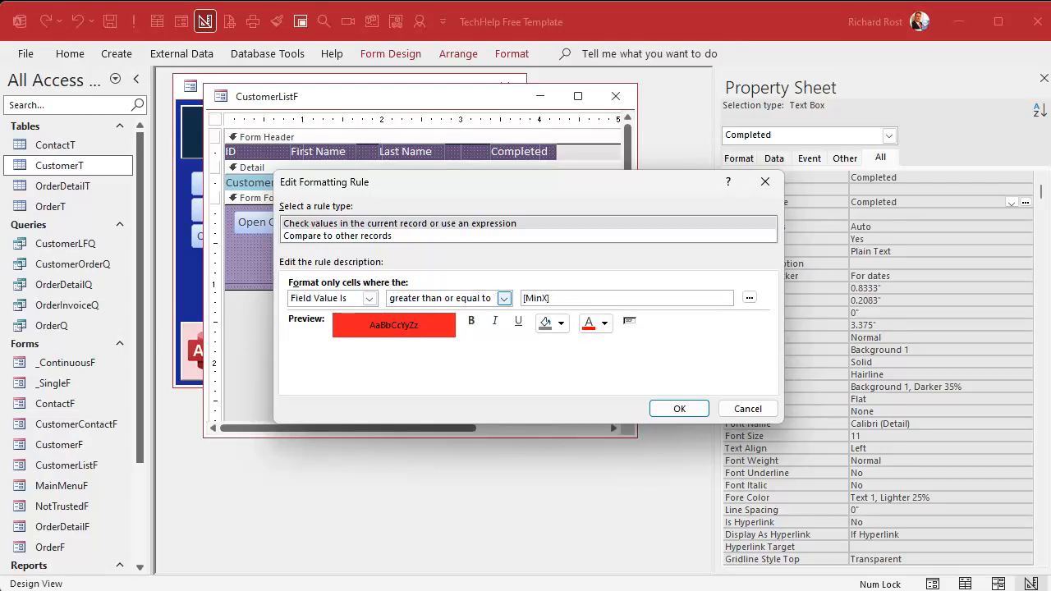
{"action": "left_click", "coordinate": [679, 408]}
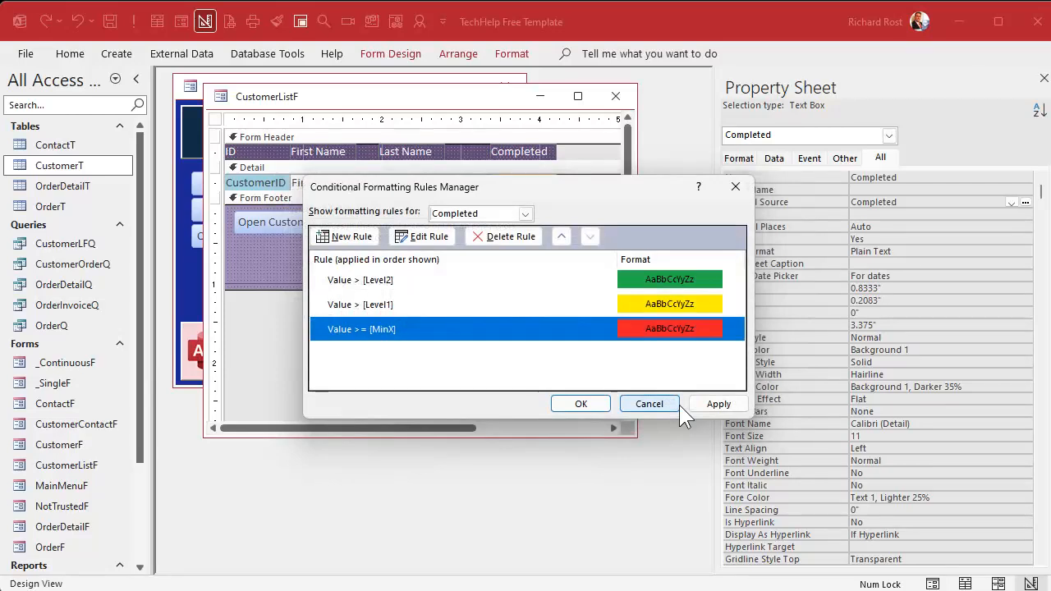
{"action": "left_click", "coordinate": [716, 404]}
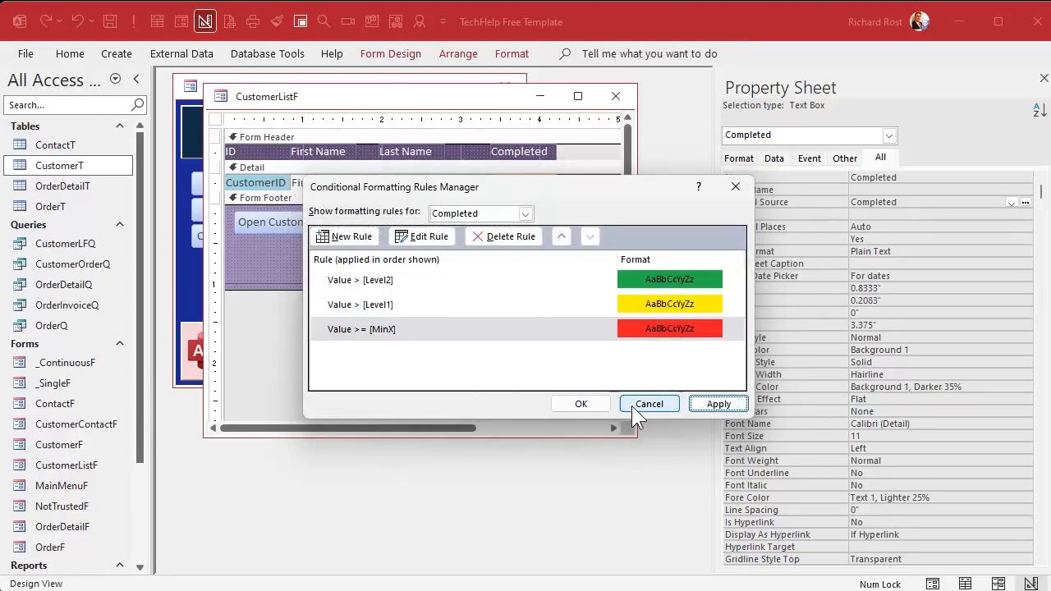
{"action": "left_click", "coordinate": [581, 403]}
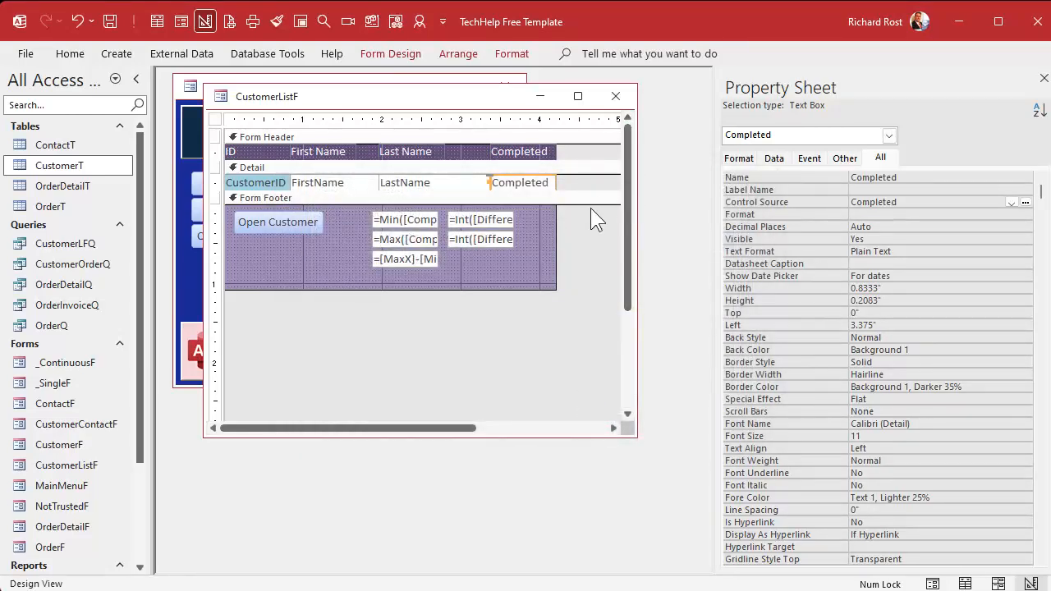
- Close and reopen the Customer List form, and set the Completed value of customer 1 to 1
{"action": "left_click", "coordinate": [610, 98]}
{"action": "left_click", "coordinate": [275, 177]}
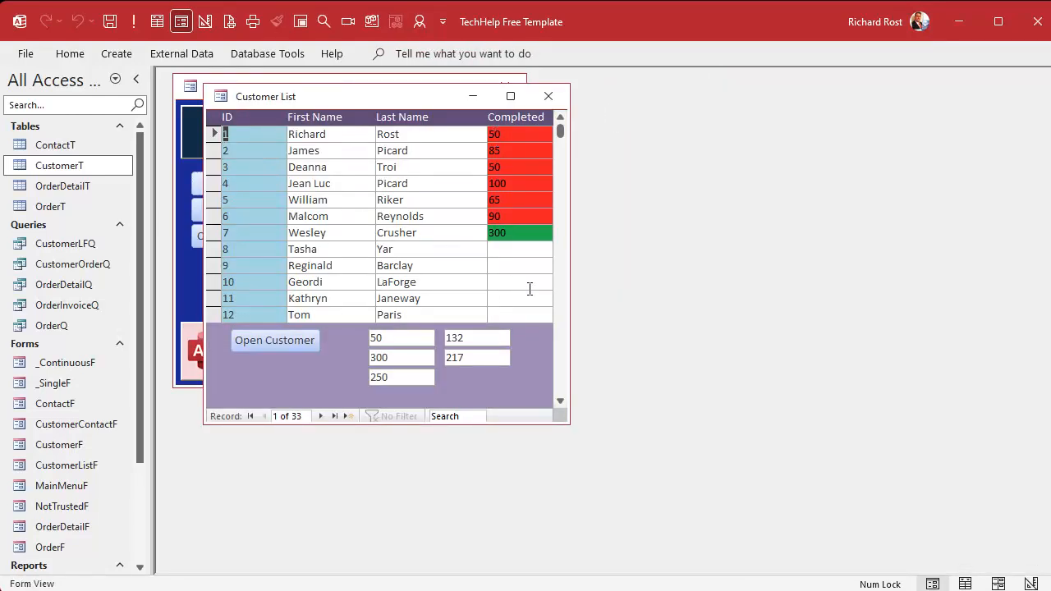
{"action": "left_click_drag", "start_coordinate": [521, 131], "coordinate": [457, 133]}
{"action": "type", "text": "1"}
{"action": "left_click", "coordinate": [502, 167]}
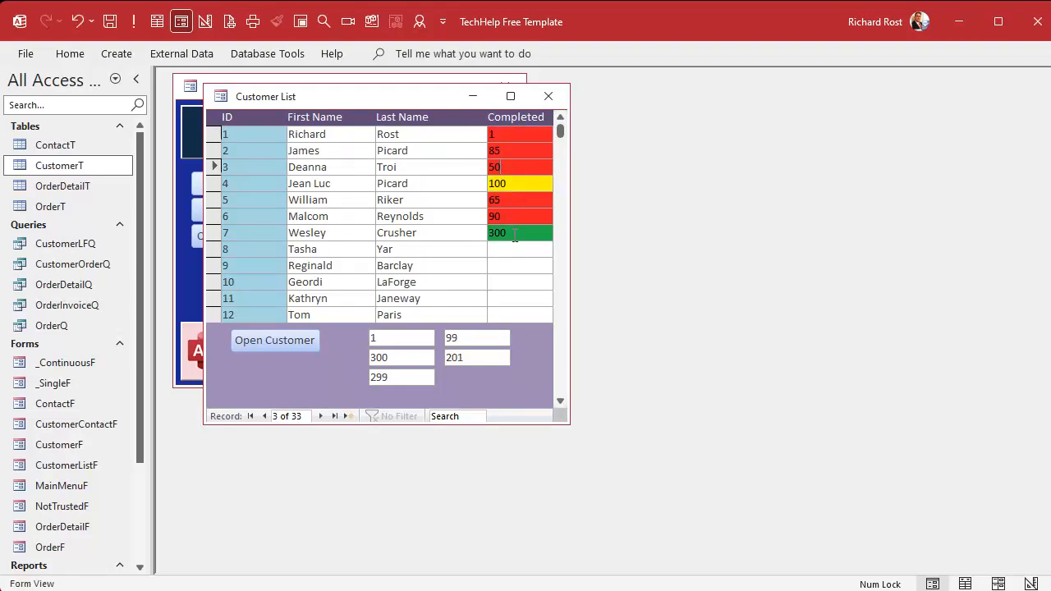
- Set the Completed value of customer 7 to 100
{"action": "left_click_drag", "start_coordinate": [509, 233], "coordinate": [453, 234]}
{"action": "type", "text": "100"}
{"action": "key", "text": "Return"}
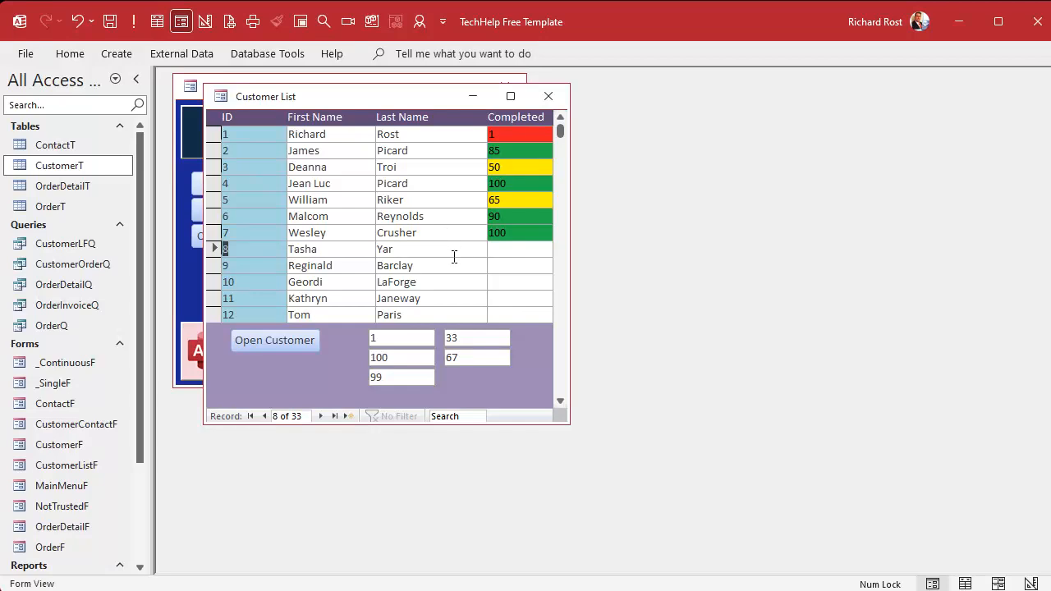
- Sort the customer list by Completed from smallest to largest
{"action": "left_click", "coordinate": [510, 167]}
{"action": "left_click", "coordinate": [501, 200]}
{"action": "left_click", "coordinate": [507, 151]}
{"action": "right_click", "coordinate": [510, 133]}
{"action": "left_click", "coordinate": [579, 261]}
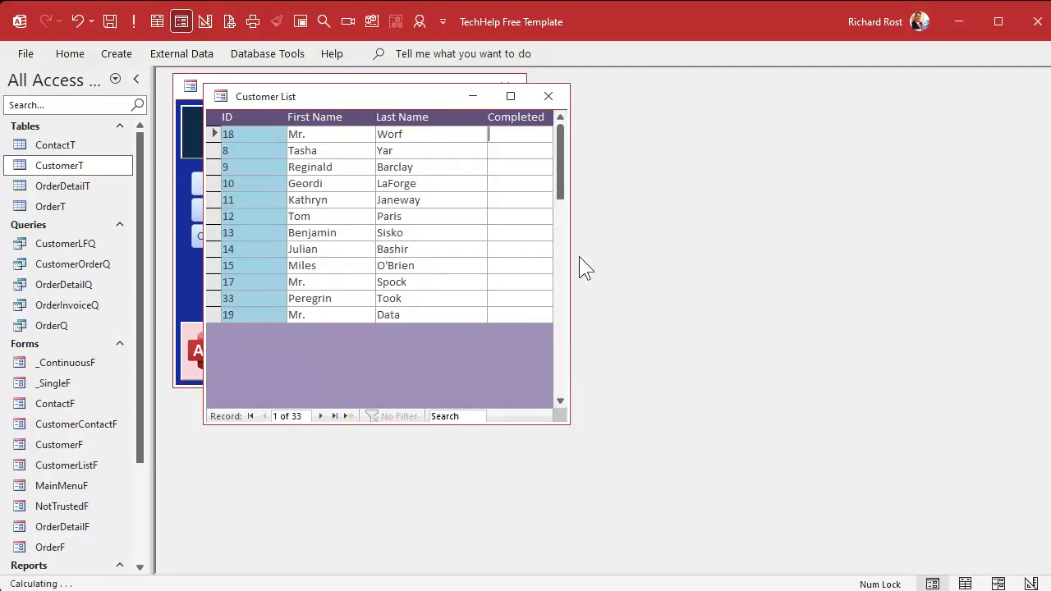
- Sort the customer list by Completed from largest to smallest
{"action": "left_click", "coordinate": [515, 167]}
{"action": "right_click", "coordinate": [515, 166]}
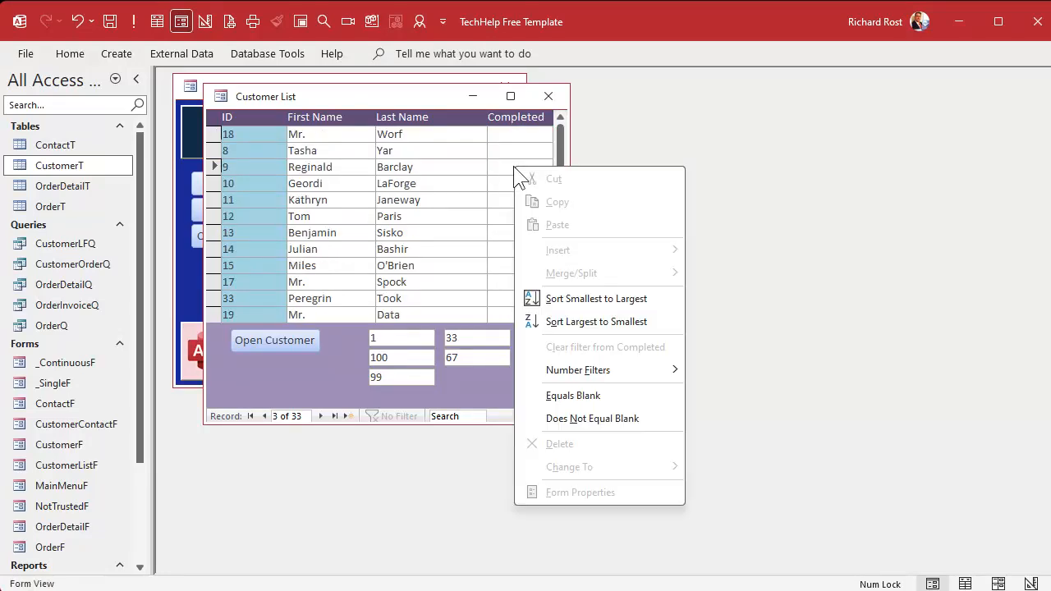
{"action": "left_click", "coordinate": [567, 254]}
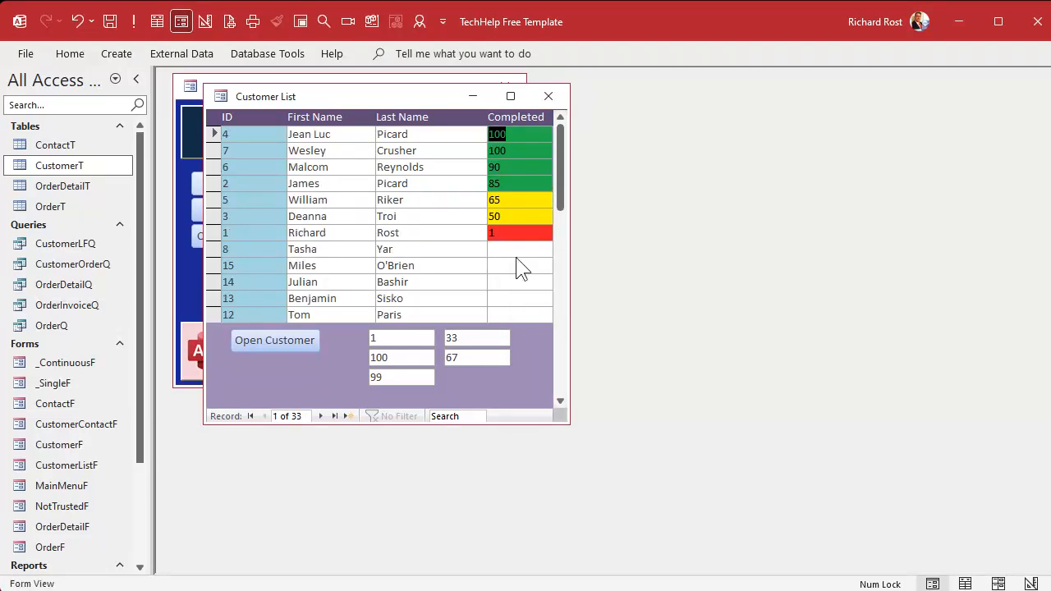
- Set the Completed value of customer 4 to 1000 to test the color scale
{"action": "left_click", "coordinate": [518, 135]}
{"action": "type", "text": "0"}
{"action": "key", "text": "Return"}
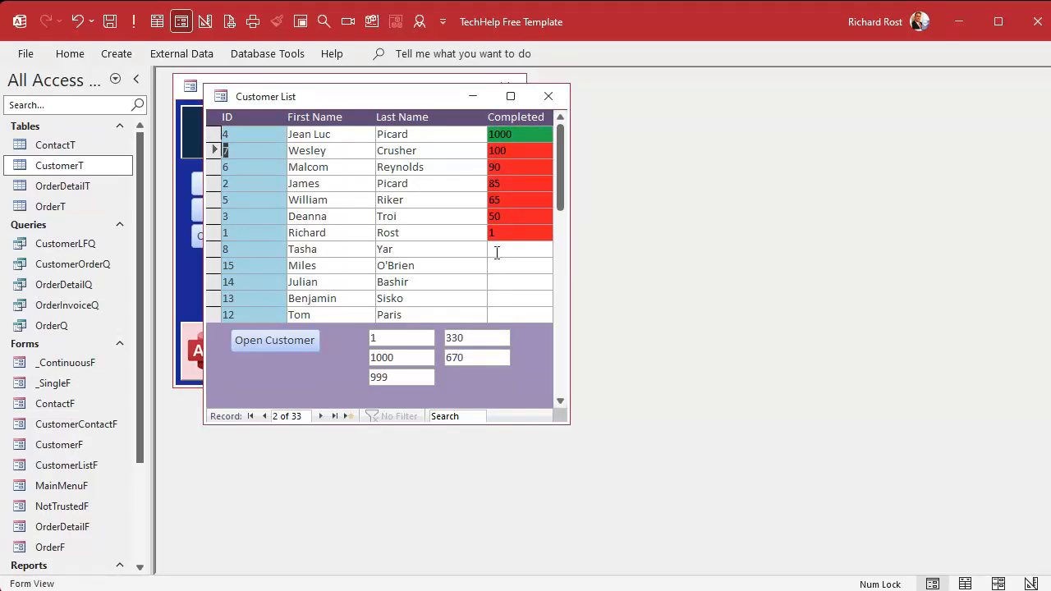
- Set the Completed value of customer 4 to 80
{"action": "key", "text": "Up"}
{"action": "type", "text": "80"}
{"action": "key", "text": "Caps_Lock"}
{"action": "key", "text": "Return"}
{"action": "key", "text": "Caps_Lock"}
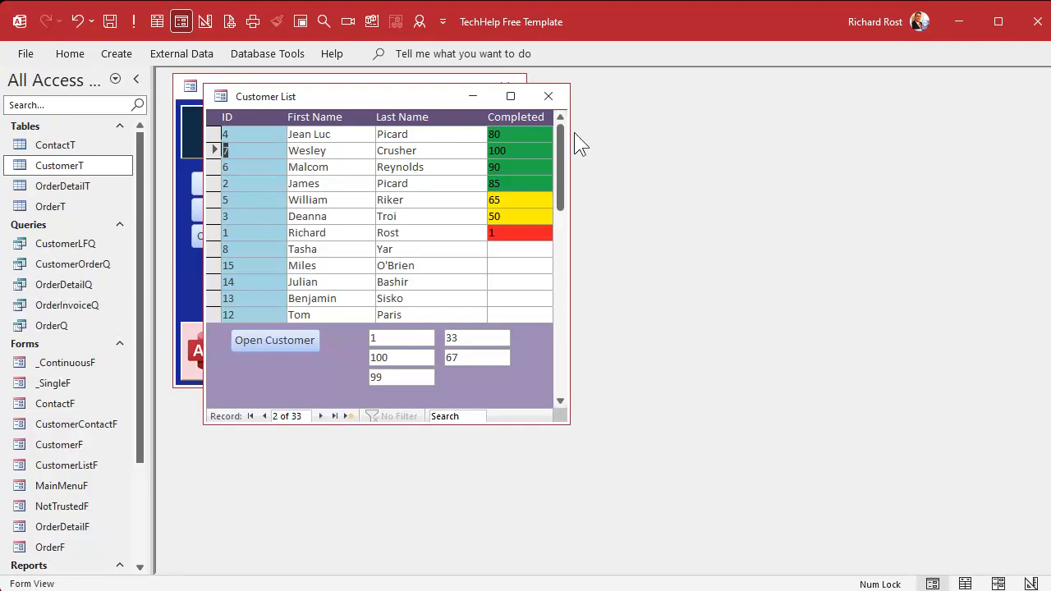
- Set the Completed value of customer 7 to 70
{"action": "left_click_drag", "start_coordinate": [507, 151], "coordinate": [445, 142]}
{"action": "type", "text": "70"}
{"action": "key", "text": "Return"}
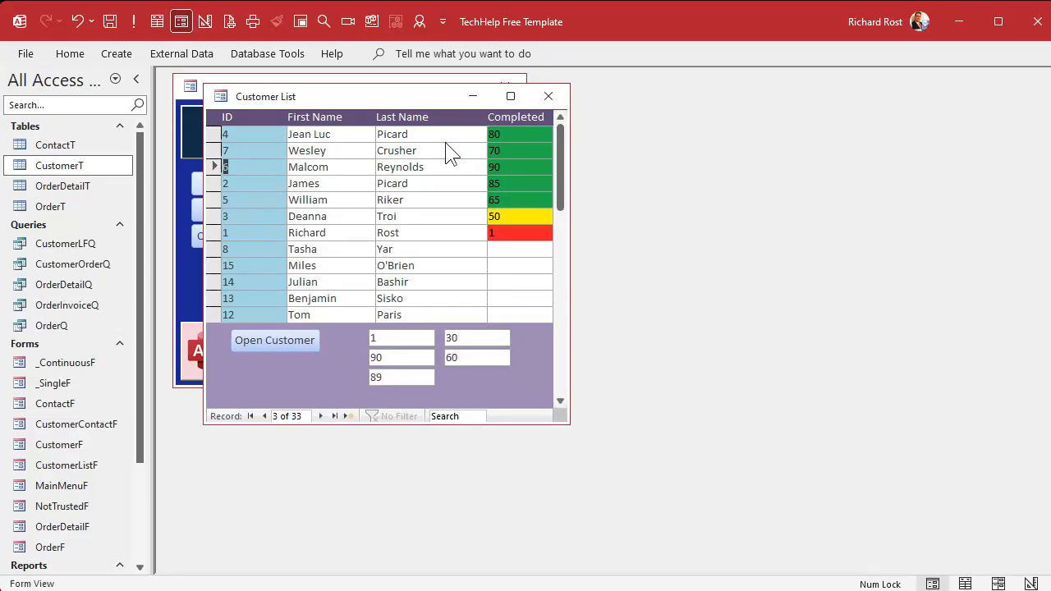
- Set the Completed value of customer 4 to 600 to test the color scale
{"action": "left_click_drag", "start_coordinate": [513, 134], "coordinate": [437, 139]}
{"action": "type", "text": "600"}
{"action": "key", "text": "Return"}
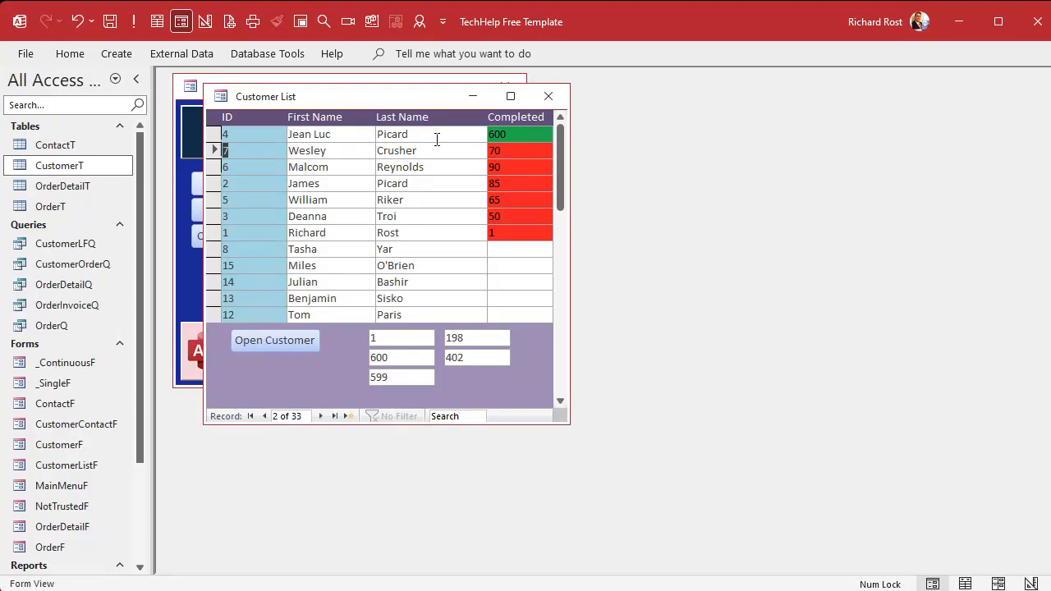
- Set the Completed value of customer 4 to 150
{"action": "left_click", "coordinate": [530, 135]}
{"action": "type", "text": "150"}
{"action": "key", "text": "Tab"}
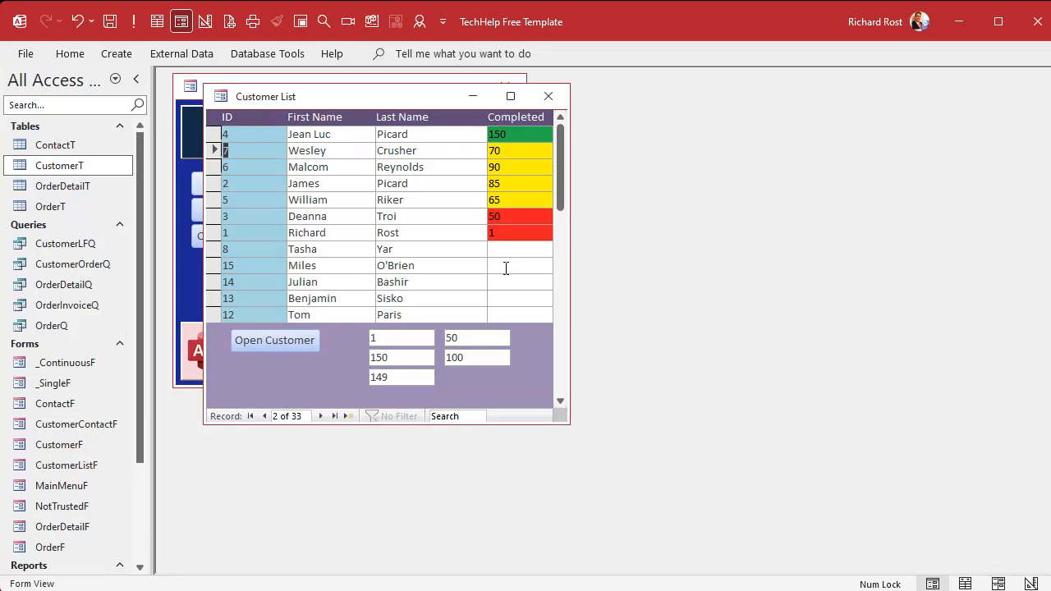
- Set Visible to No for all five calculated footer text boxes in the form's design, and close and reopen the customer list
{"action": "right_click", "coordinate": [322, 370]}
{"action": "left_click", "coordinate": [394, 429]}
{"action": "left_click_drag", "start_coordinate": [365, 209], "coordinate": [507, 268]}
{"action": "left_click", "coordinate": [739, 159]}
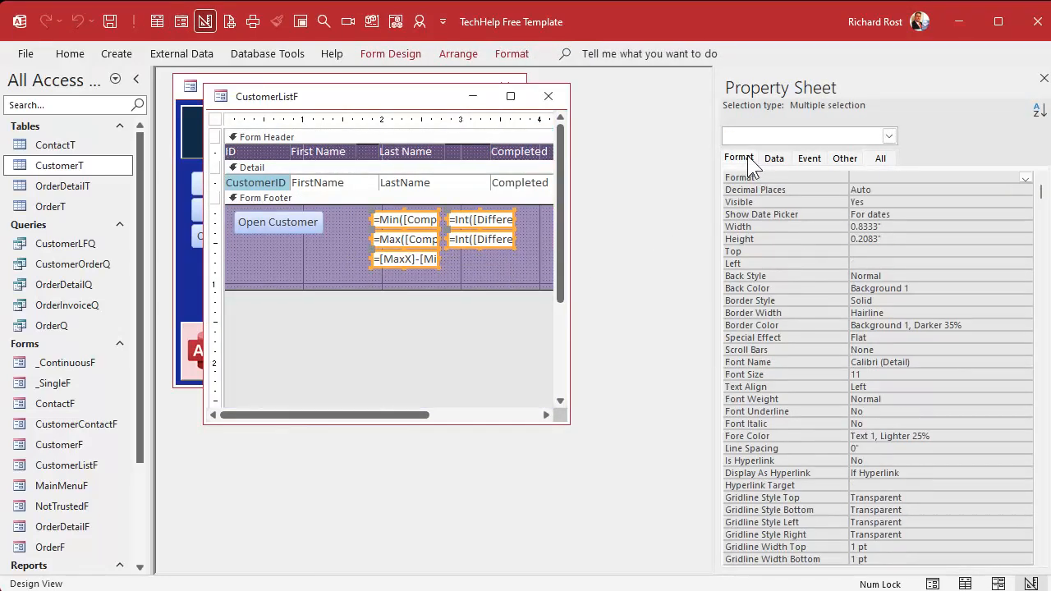
{"action": "double_click", "coordinate": [881, 202]}
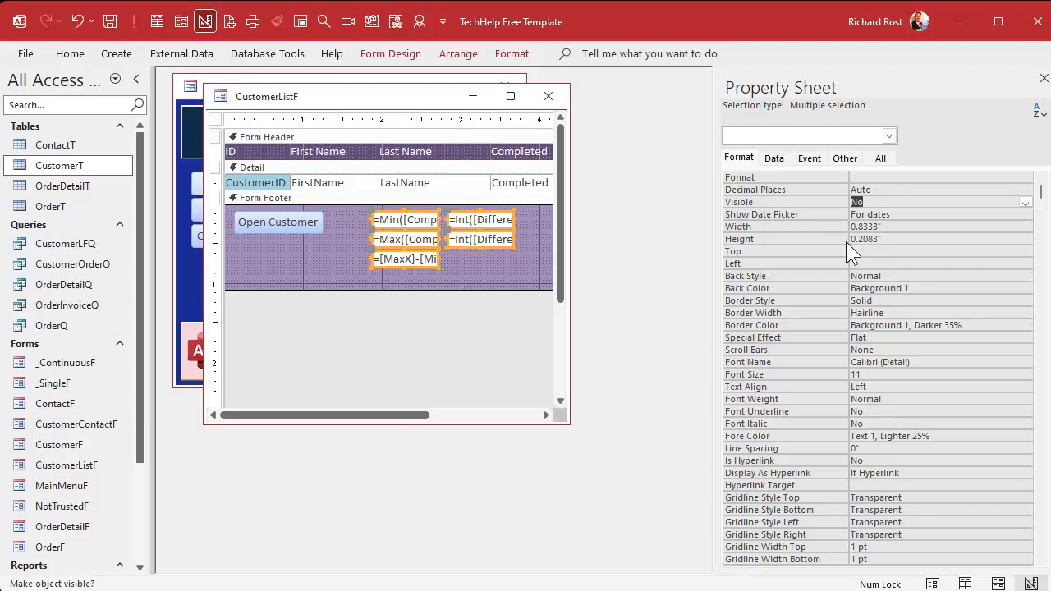
{"action": "left_click", "coordinate": [548, 96]}
{"action": "left_click", "coordinate": [271, 184]}
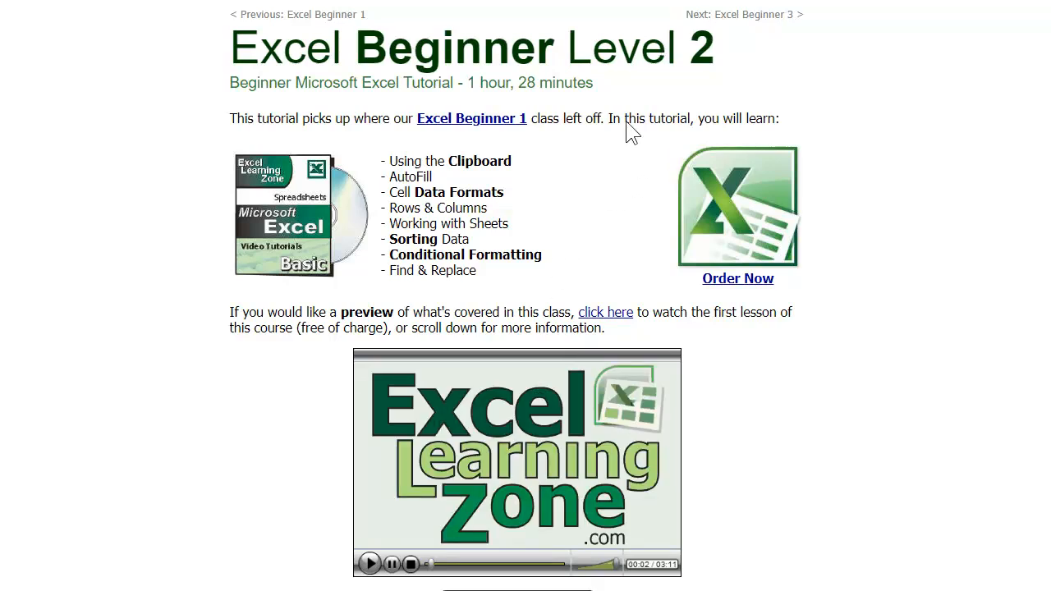
- Look through the Excel Beginner Level 2 course page and the Access Expert course list in the web browser
{"action": "scroll", "coordinate": [850, 341], "scroll_direction": "down", "scroll_amount": 15}
{"action": "scroll", "coordinate": [850, 341], "scroll_direction": "down", "scroll_amount": 15}
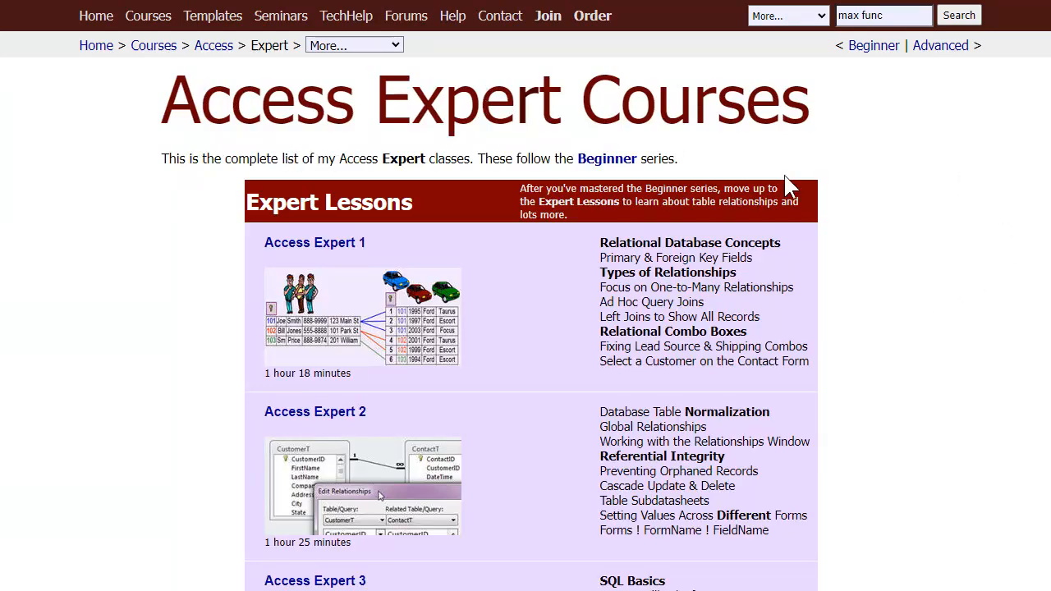
{"action": "scroll", "coordinate": [860, 299], "scroll_direction": "down", "scroll_amount": 5}
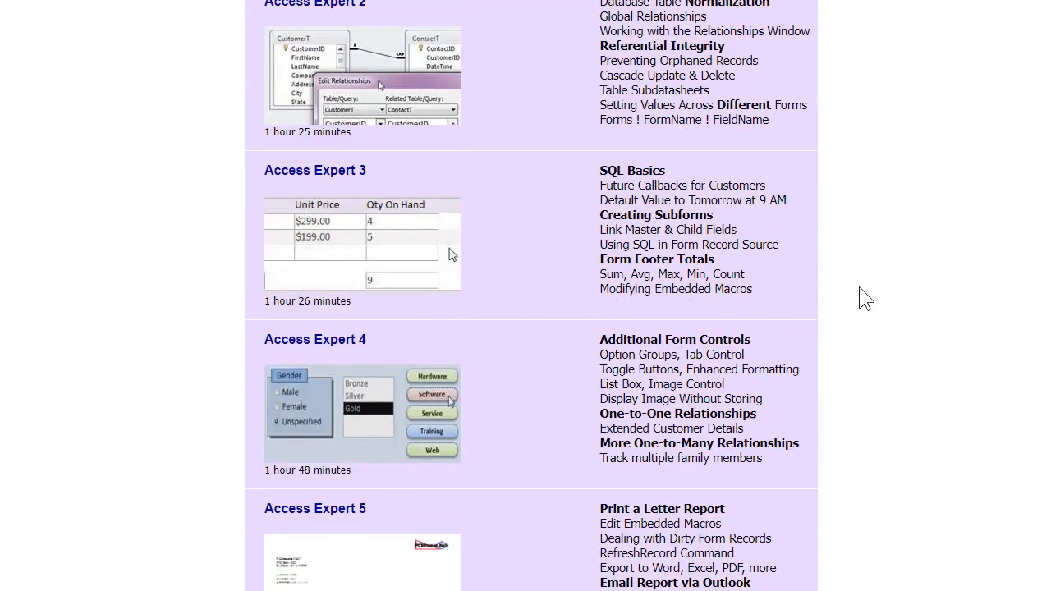
{"action": "scroll", "coordinate": [884, 238], "scroll_direction": "down", "scroll_amount": 4}
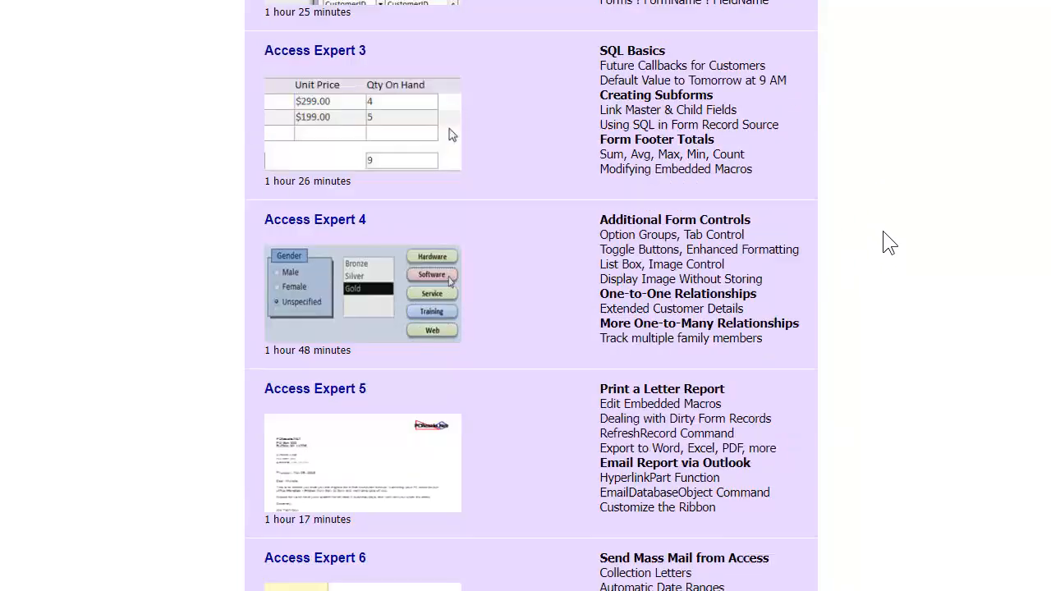
{"action": "scroll", "coordinate": [883, 231], "scroll_direction": "down", "scroll_amount": 13}
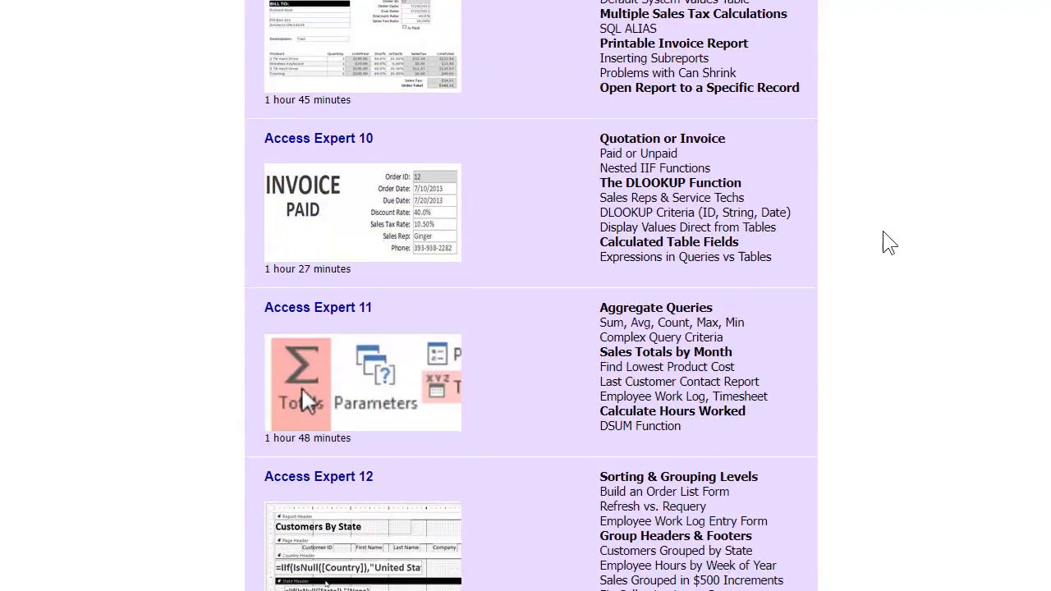
{"action": "scroll", "coordinate": [883, 232], "scroll_direction": "down", "scroll_amount": 9}
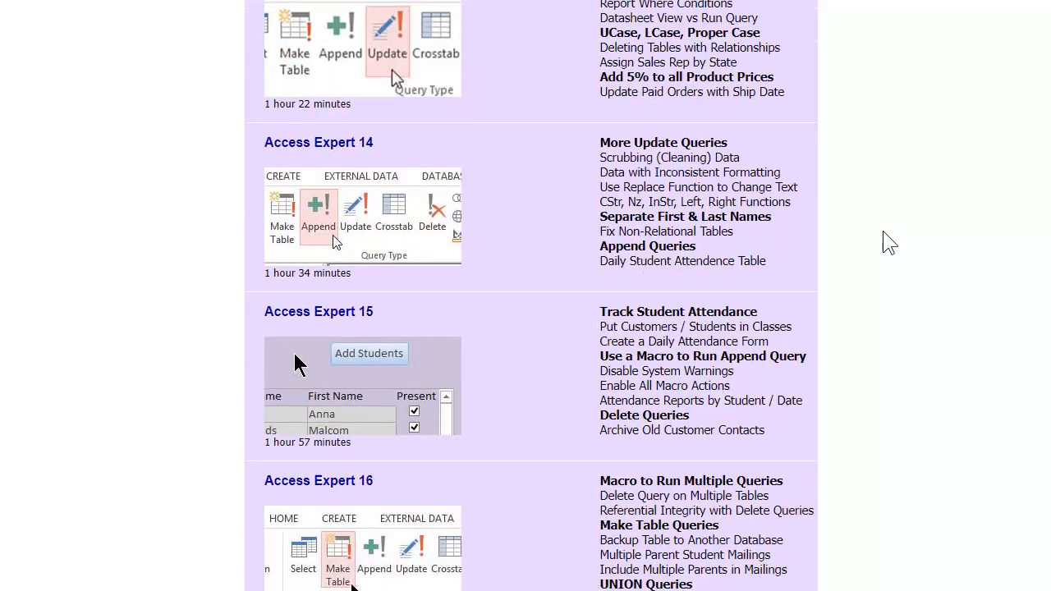
{"action": "scroll", "coordinate": [883, 232], "scroll_direction": "down", "scroll_amount": 8}
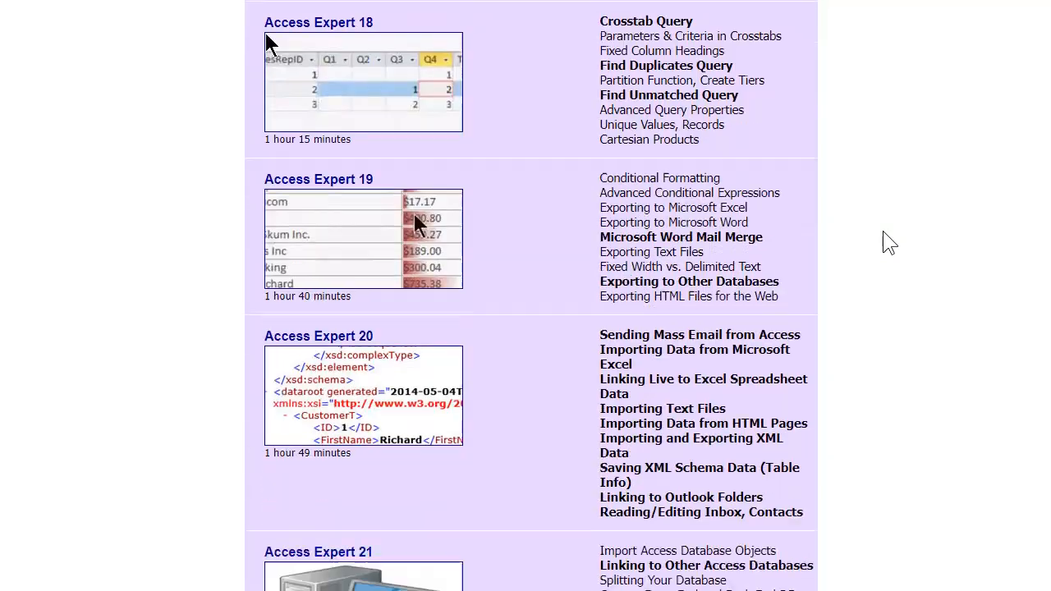
{"action": "scroll", "coordinate": [884, 232], "scroll_direction": "down", "scroll_amount": 10}
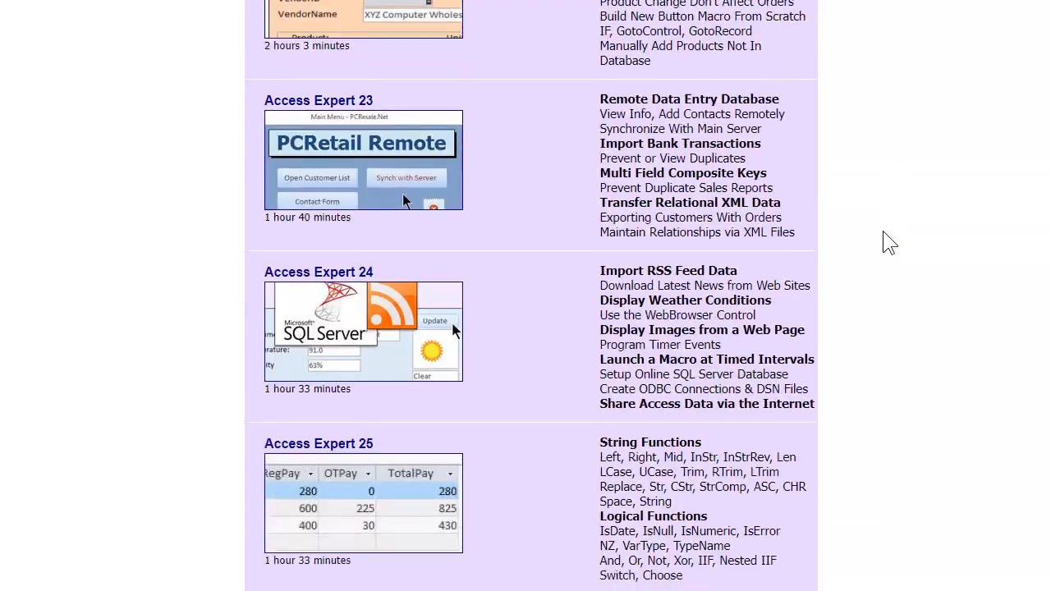
{"action": "scroll", "coordinate": [884, 232], "scroll_direction": "down", "scroll_amount": 10}
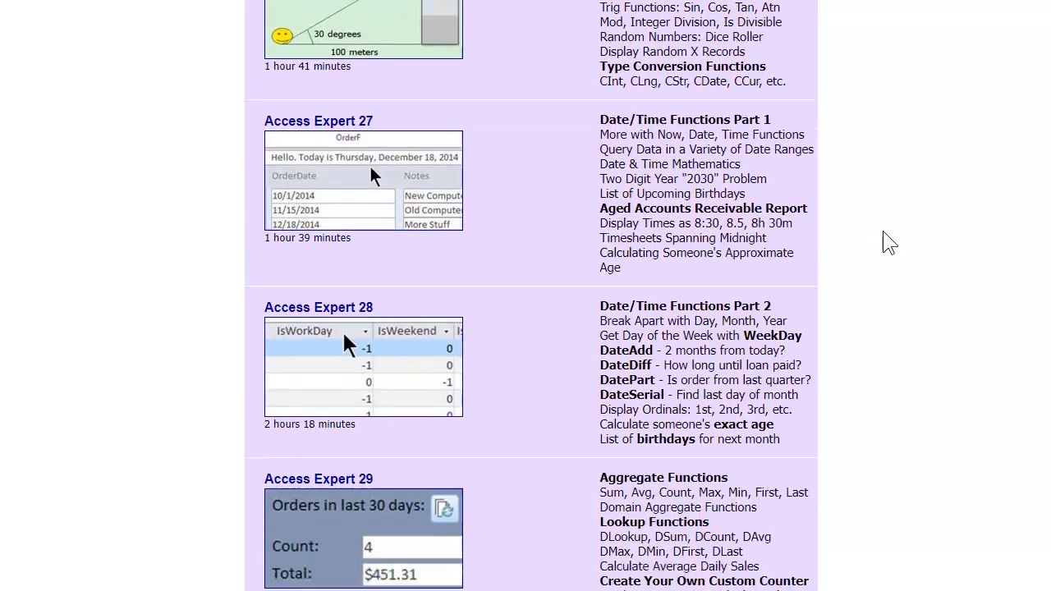
{"action": "scroll", "coordinate": [882, 230], "scroll_direction": "down", "scroll_amount": 5}
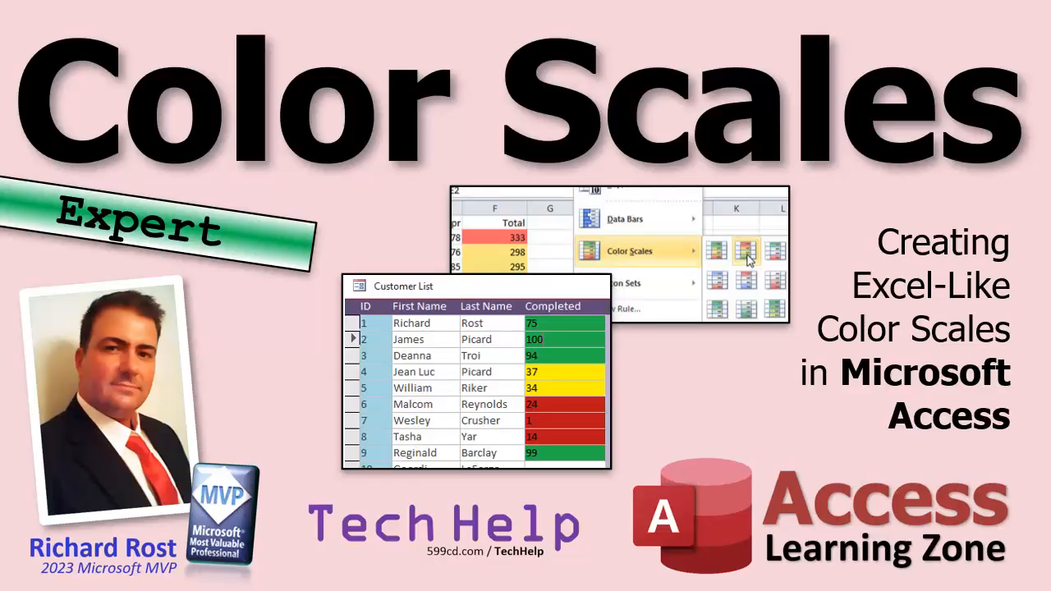